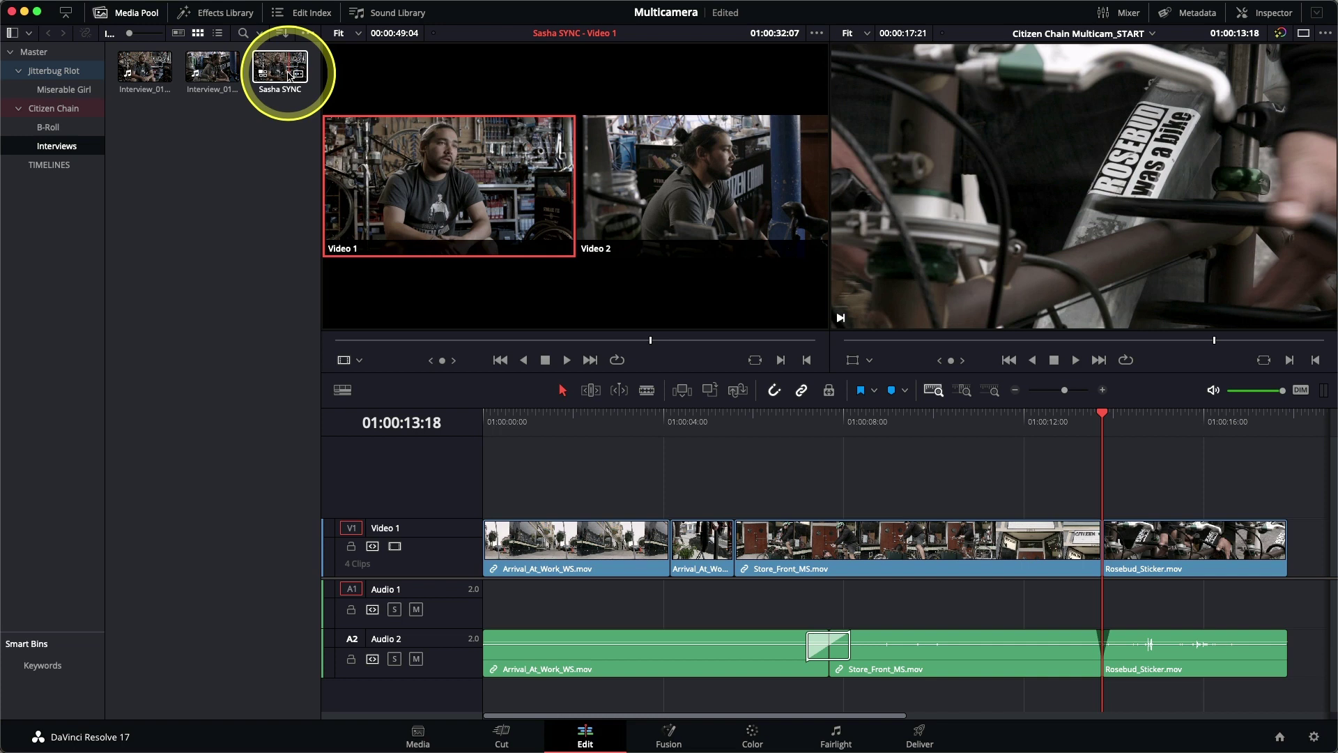
Insert the marked range of the synced multicam interview clip into the timeline at 01:00:13:18 and hide the media pool.
click(289, 76)
click(334, 340)
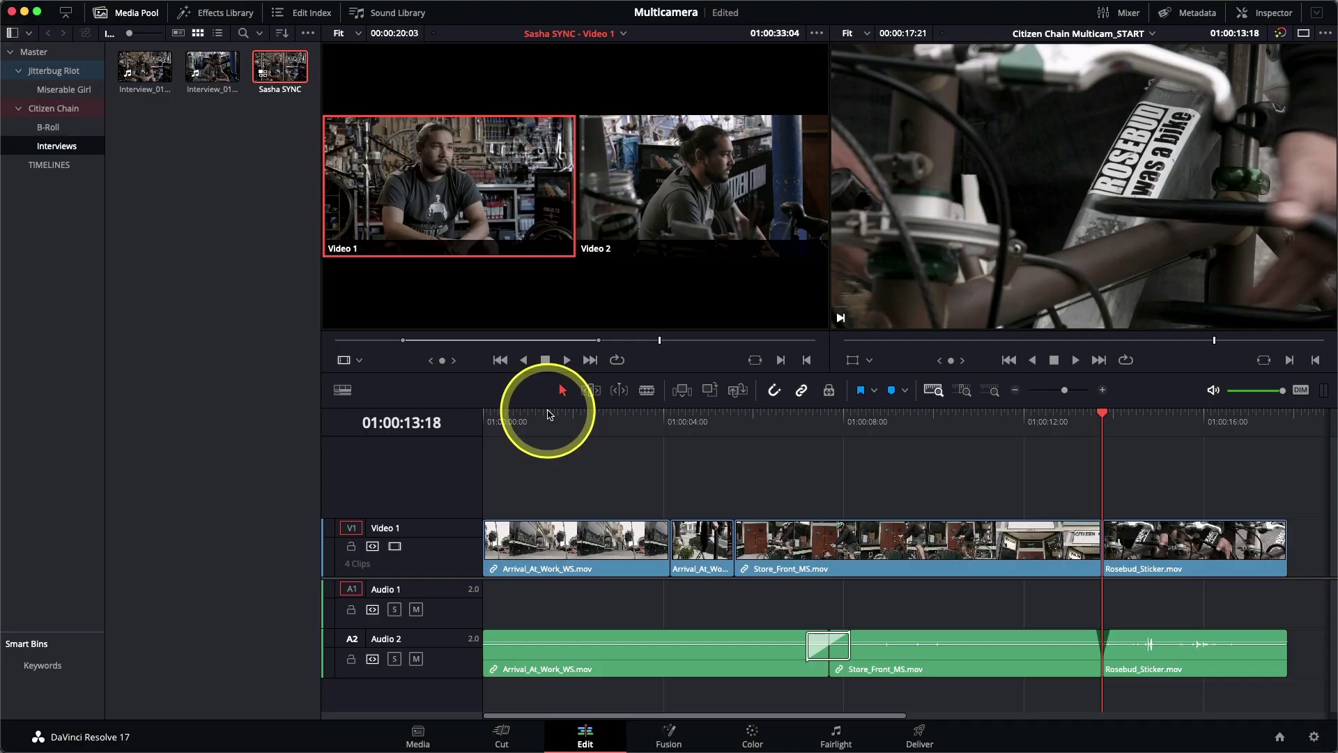
click(683, 392)
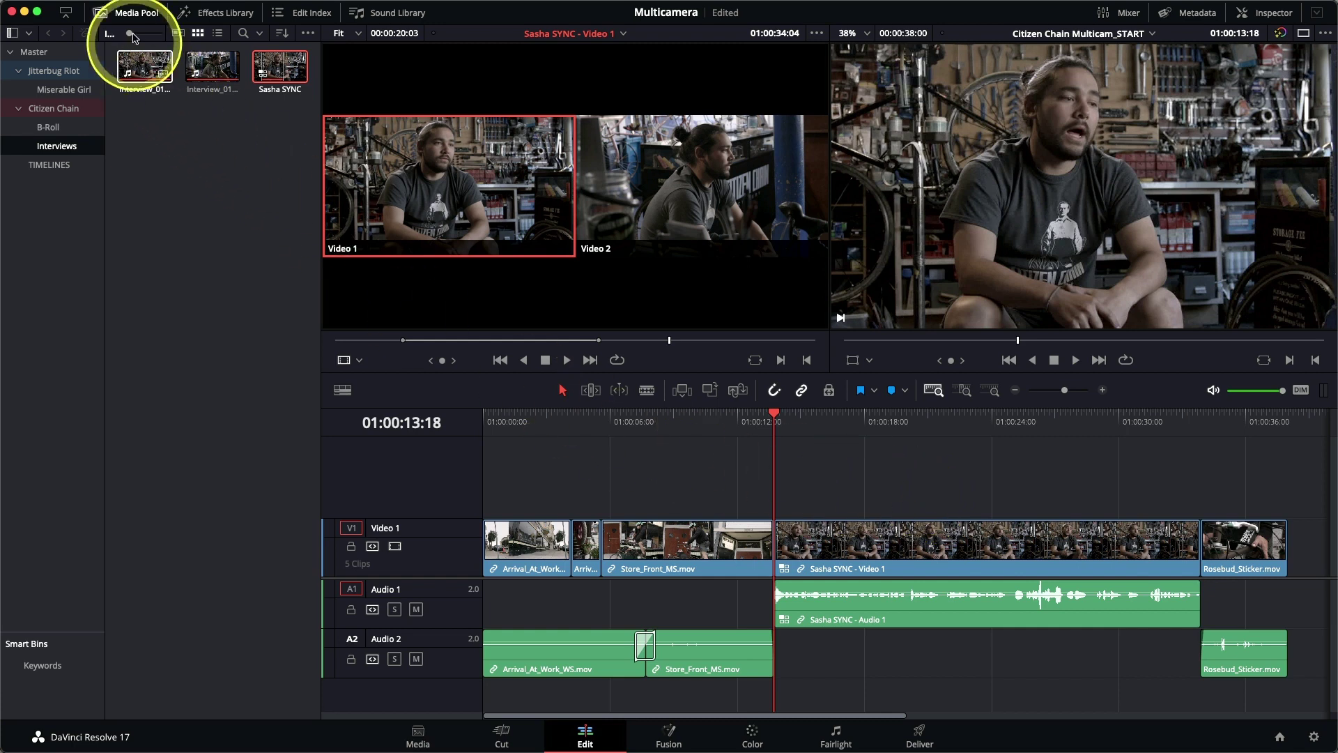
click(130, 9)
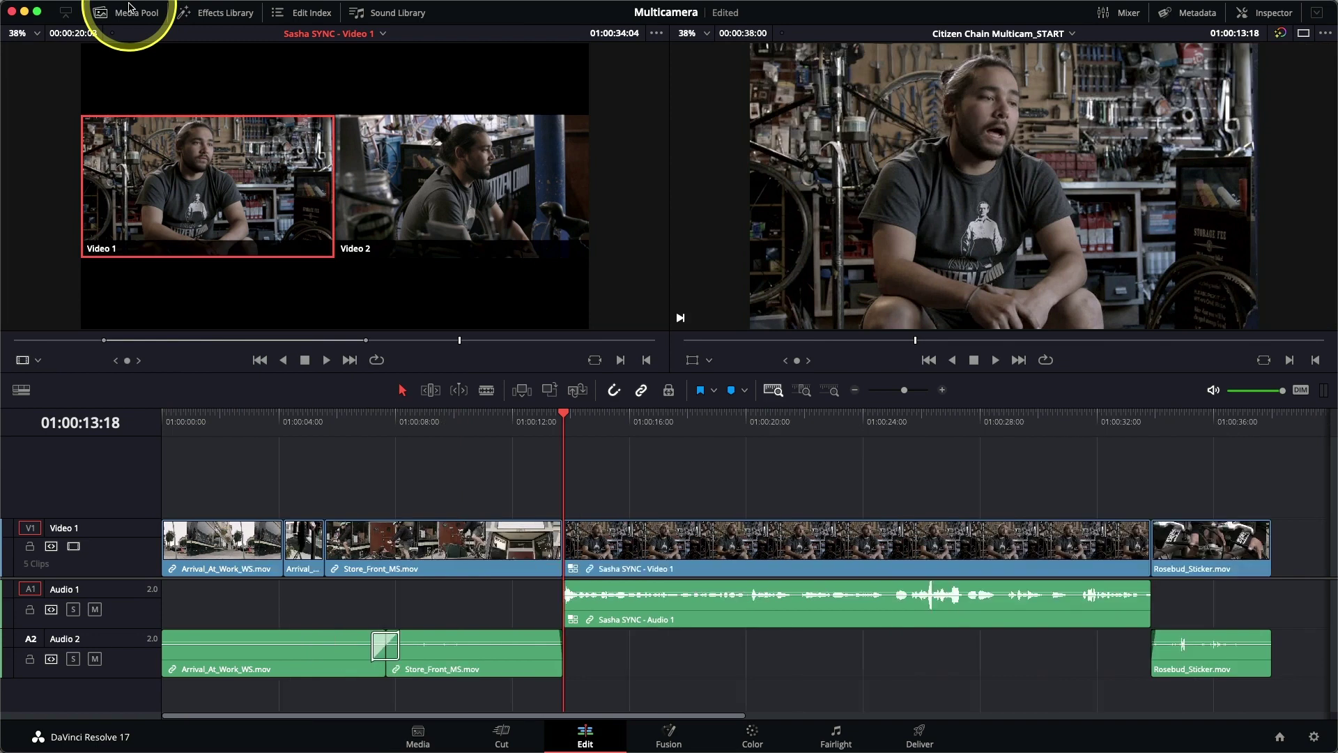
Play the inserted interview from its start in the timeline and split the clip at 01:00:15:23.
key(q)
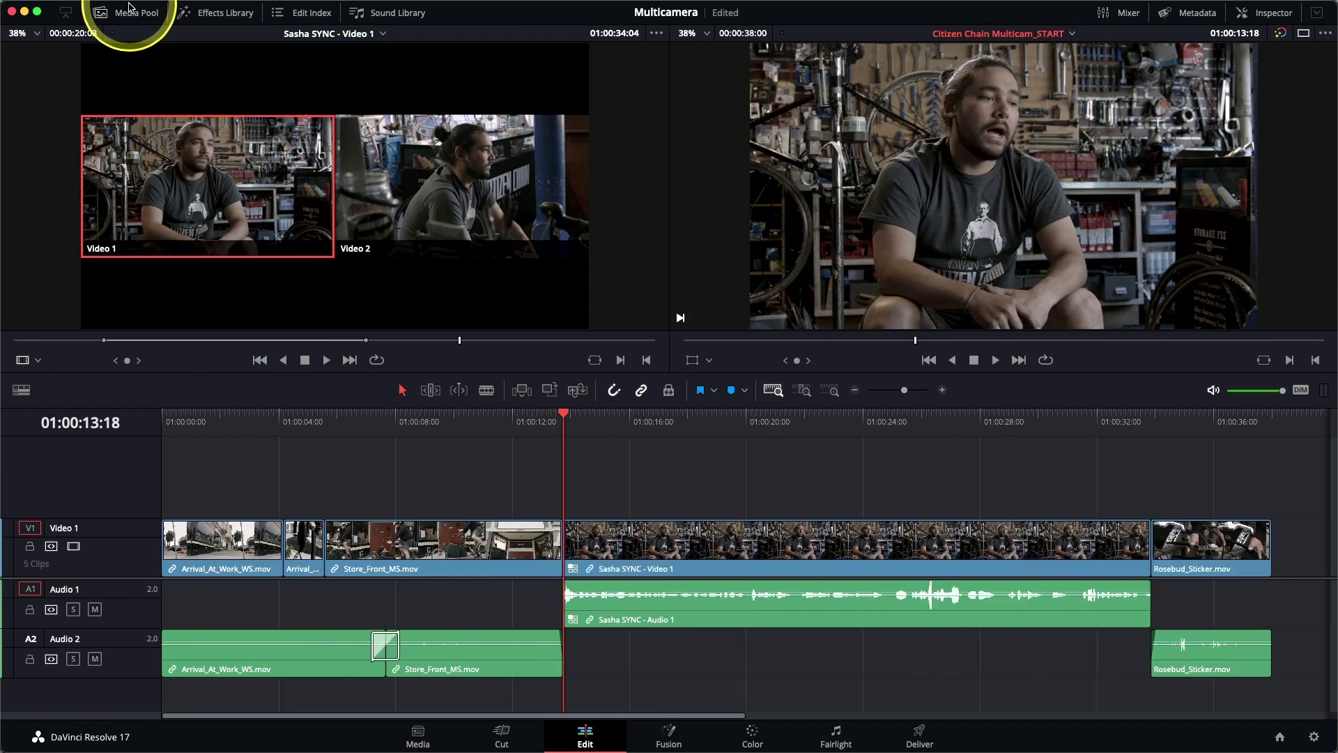
key(space)
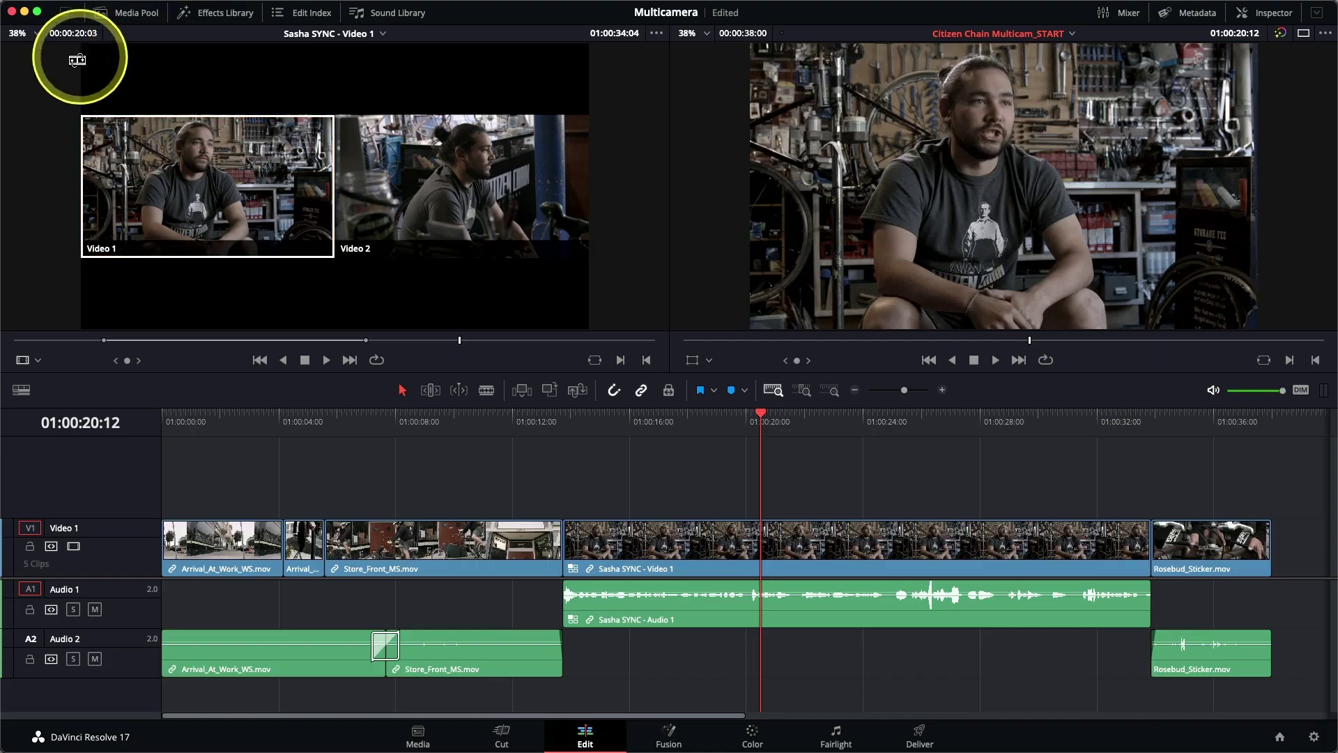
click(563, 419)
key(space)
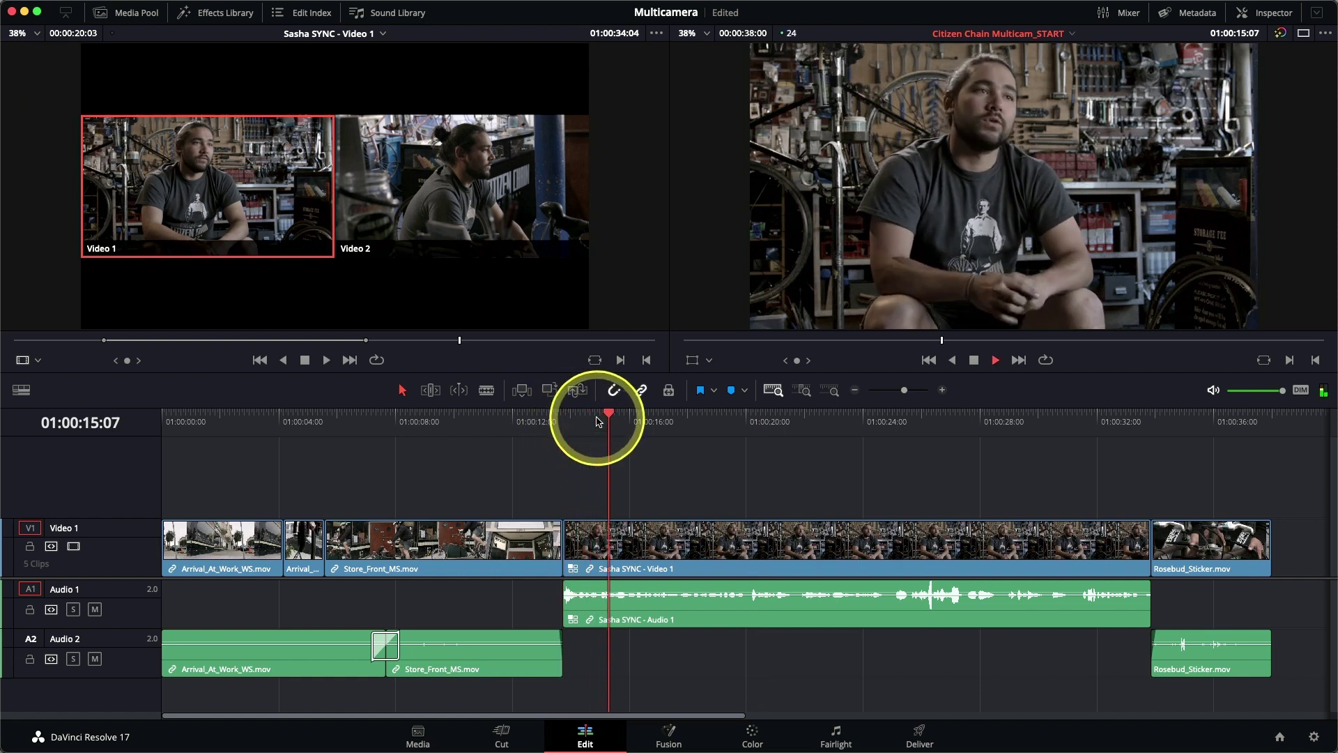
key(space)
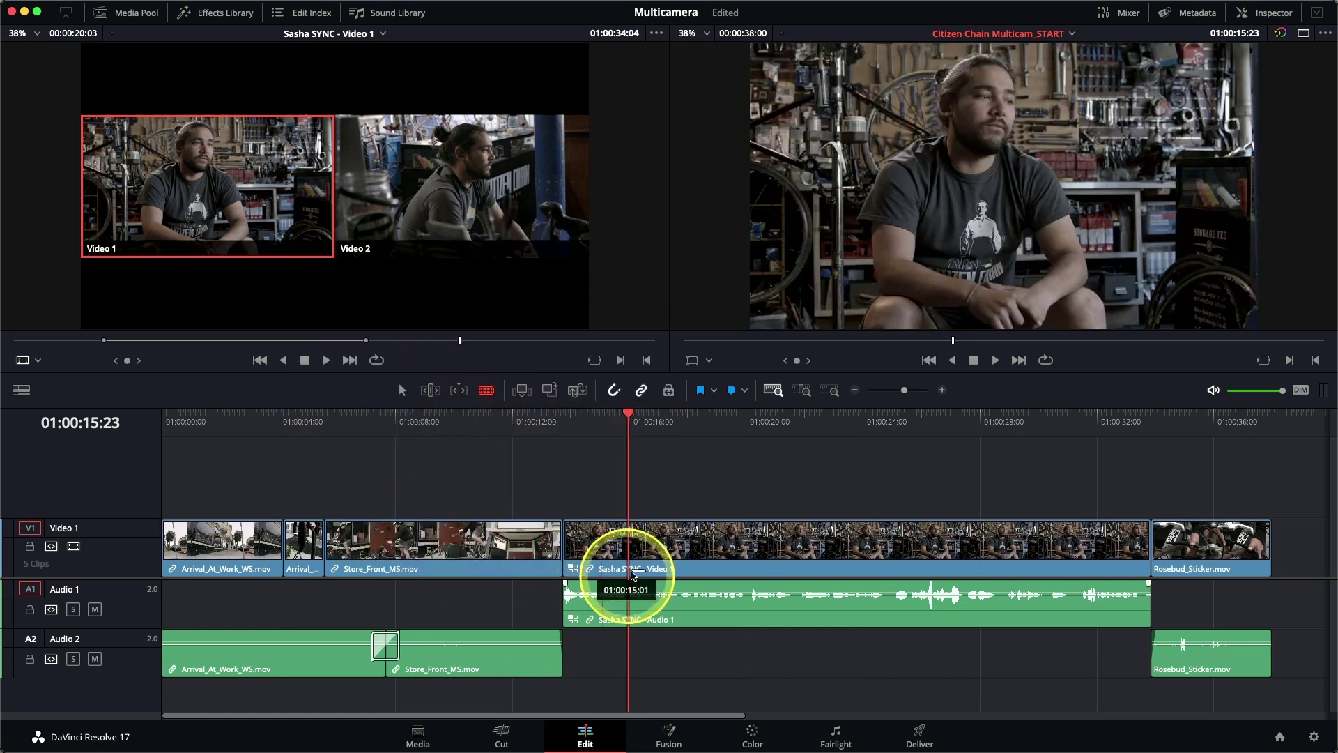
click(640, 546)
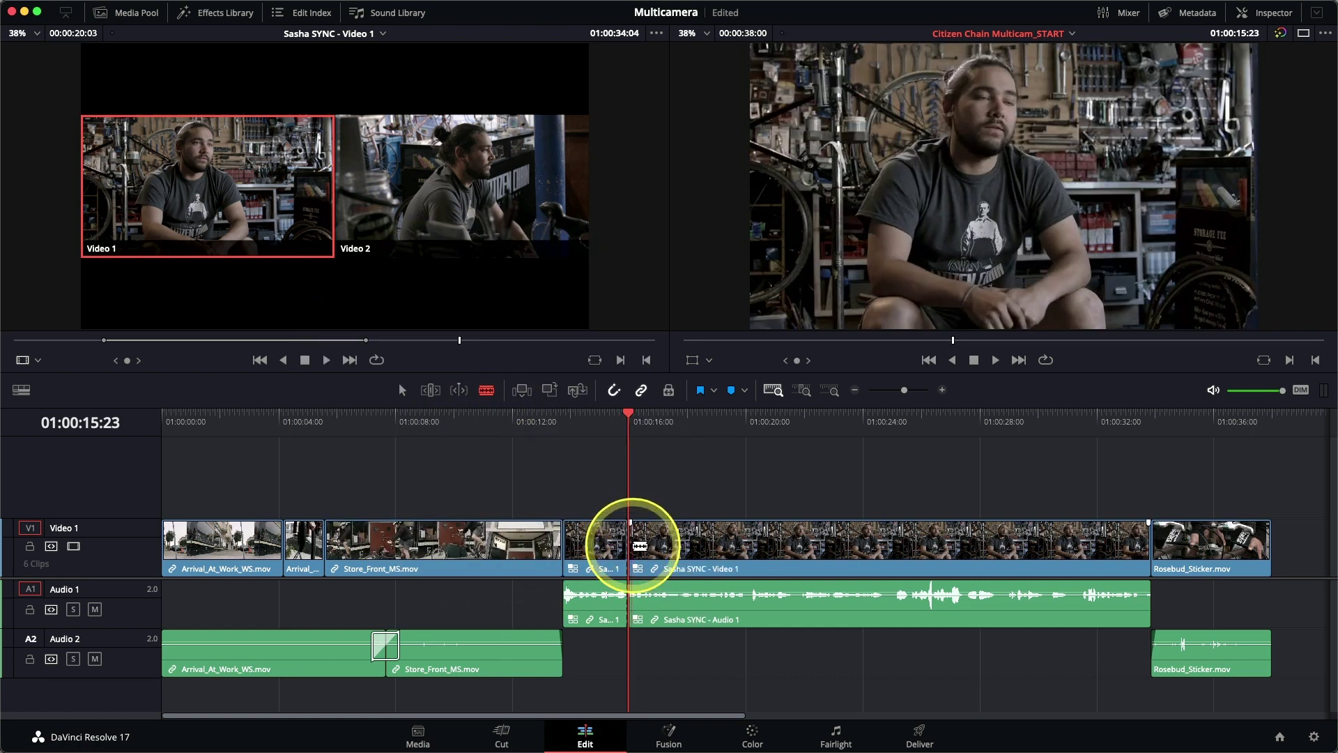
Play on to find the end of the unwanted passage and split the interview clip at 01:00:19:16.
key(space)
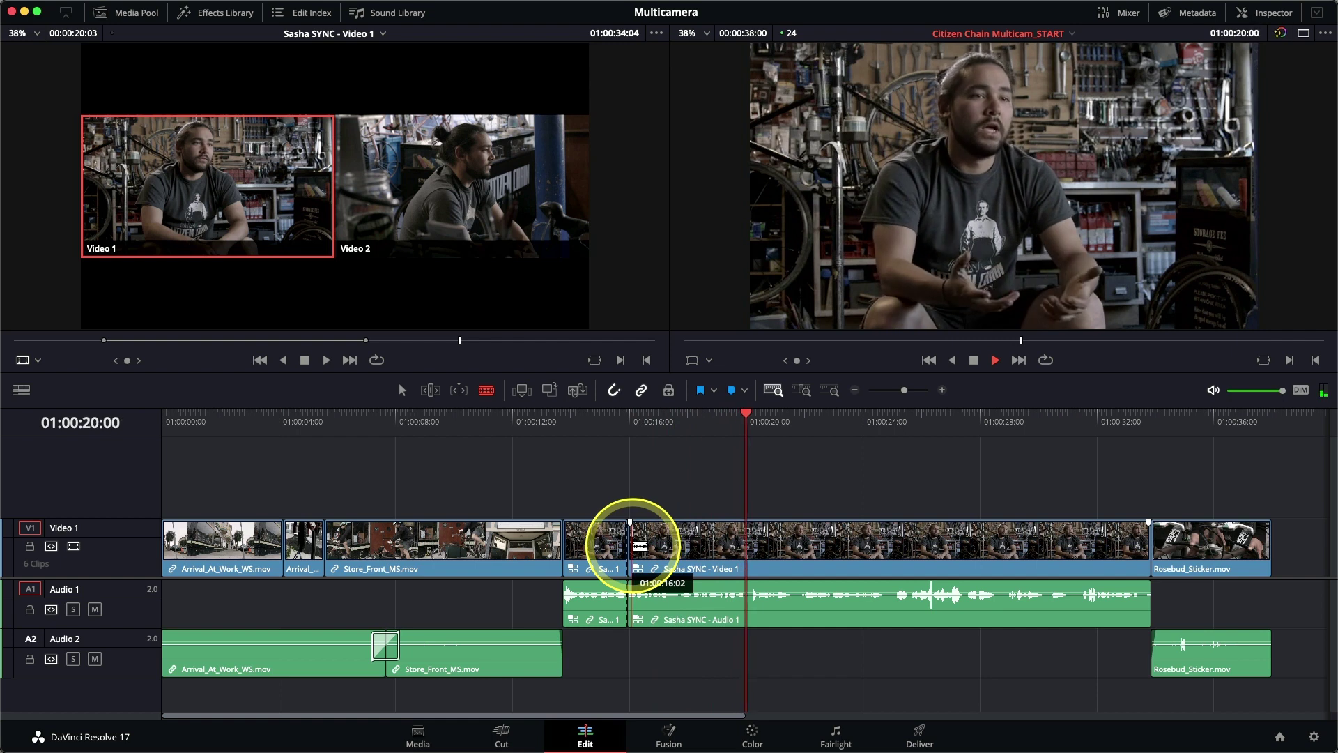
key(j)
key(k)
key(Left)
key(Left)
key(Left)
key(Left)
key(Right)
key(Left)
key(Right)
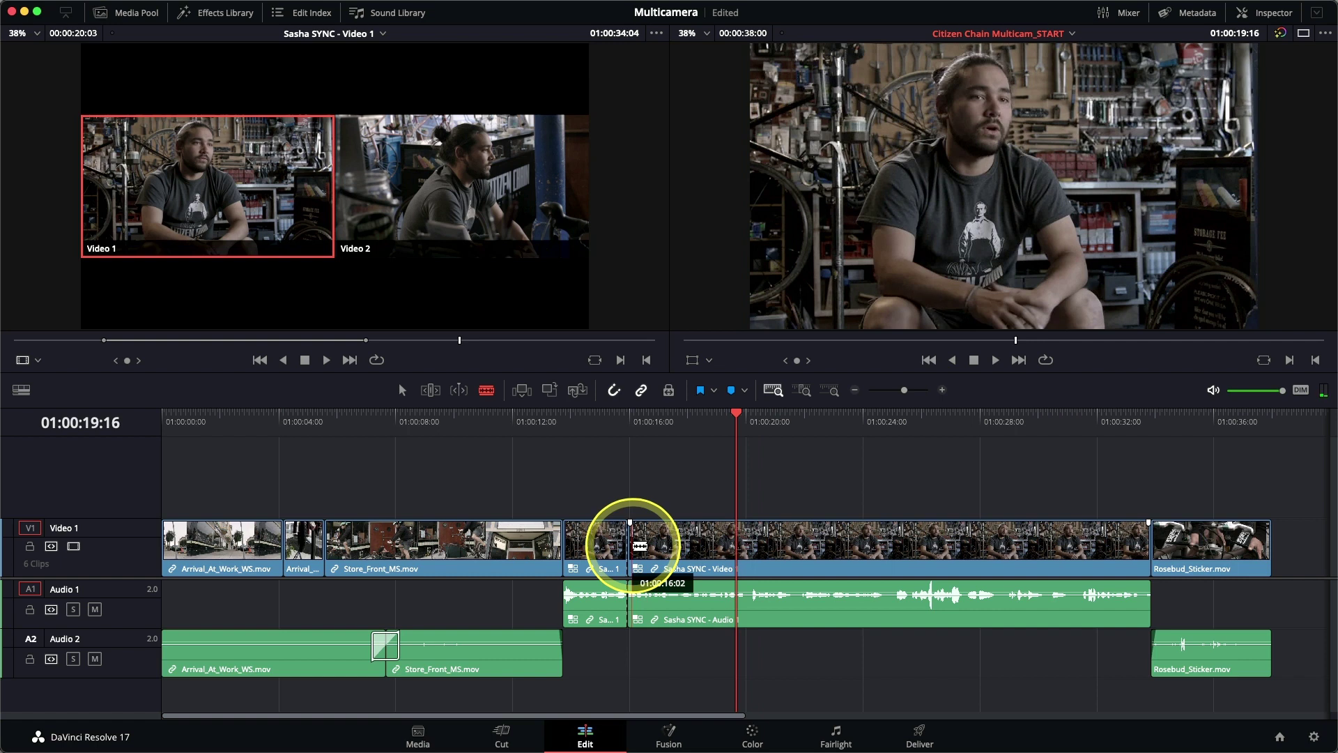
drag(640, 546, 742, 556)
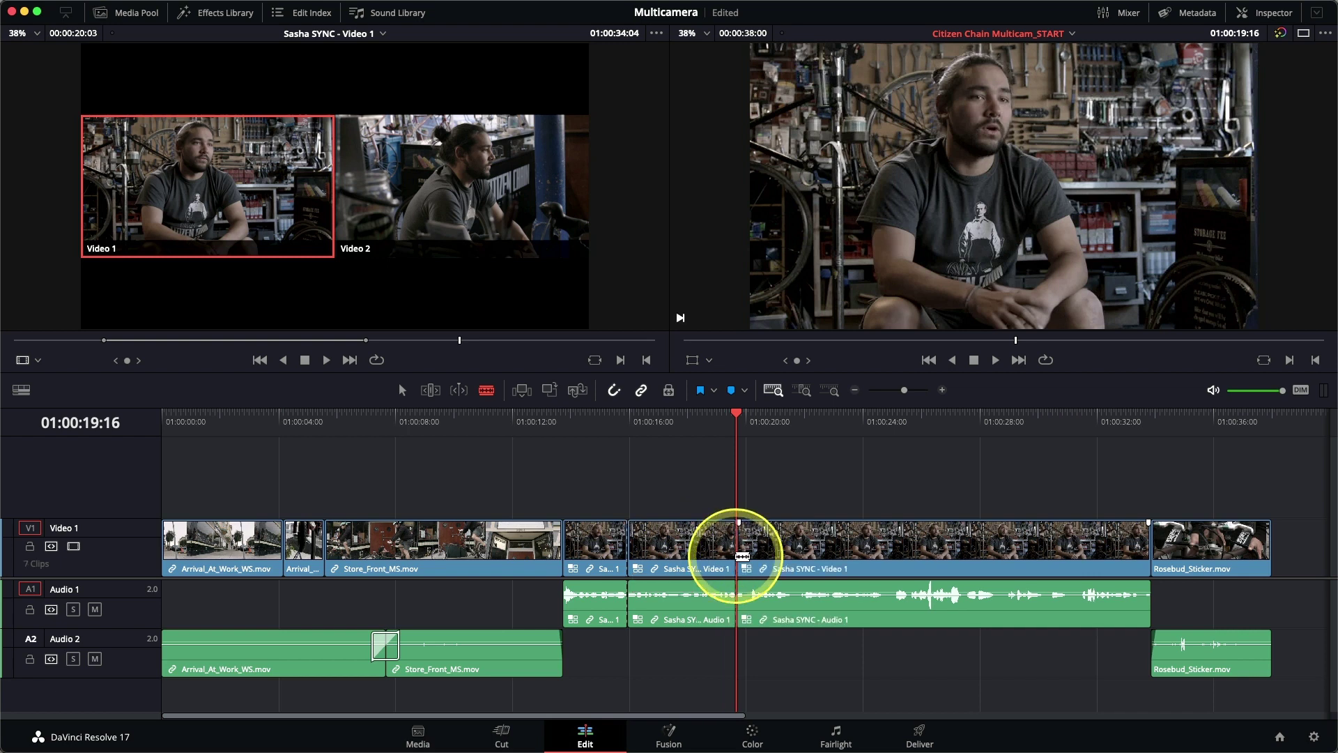
Ripple delete the interview segment between the cuts at 01:00:15:23 and 01:00:19:16.
key(a)
click(682, 554)
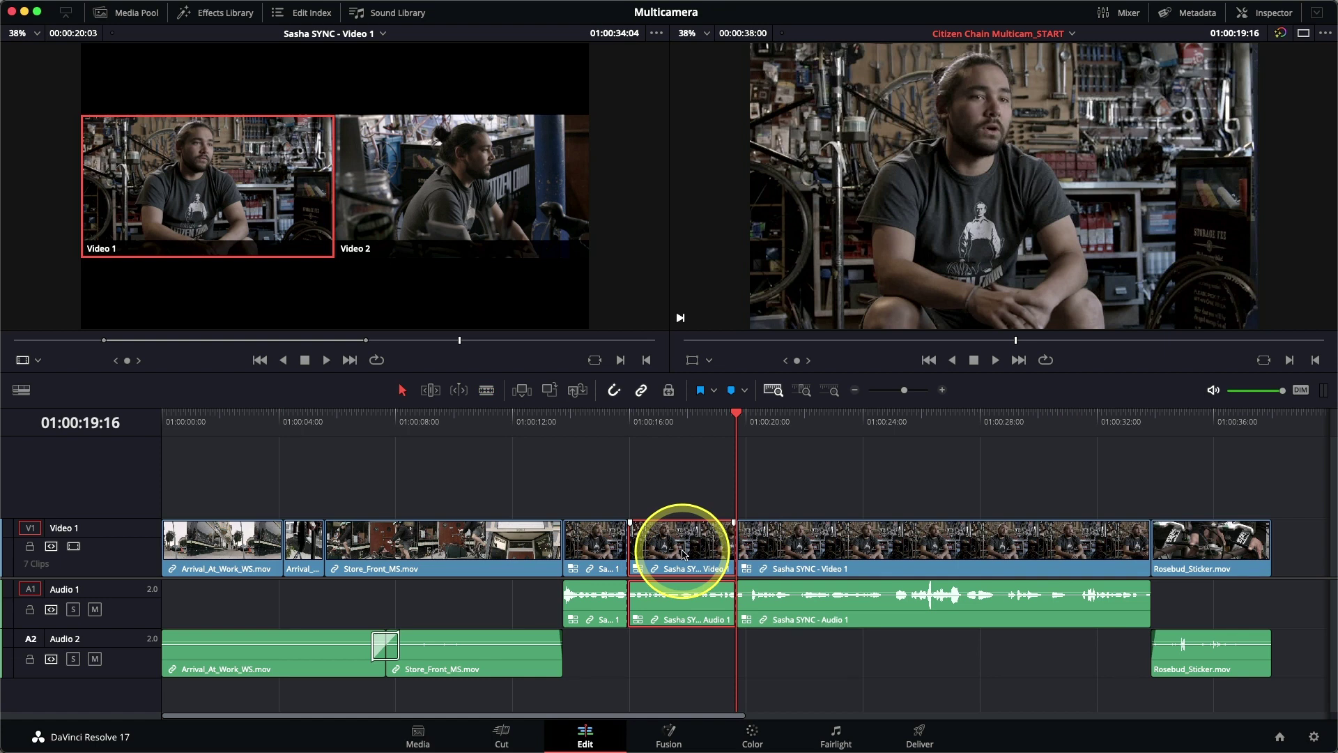
key(shift+BackSpace)
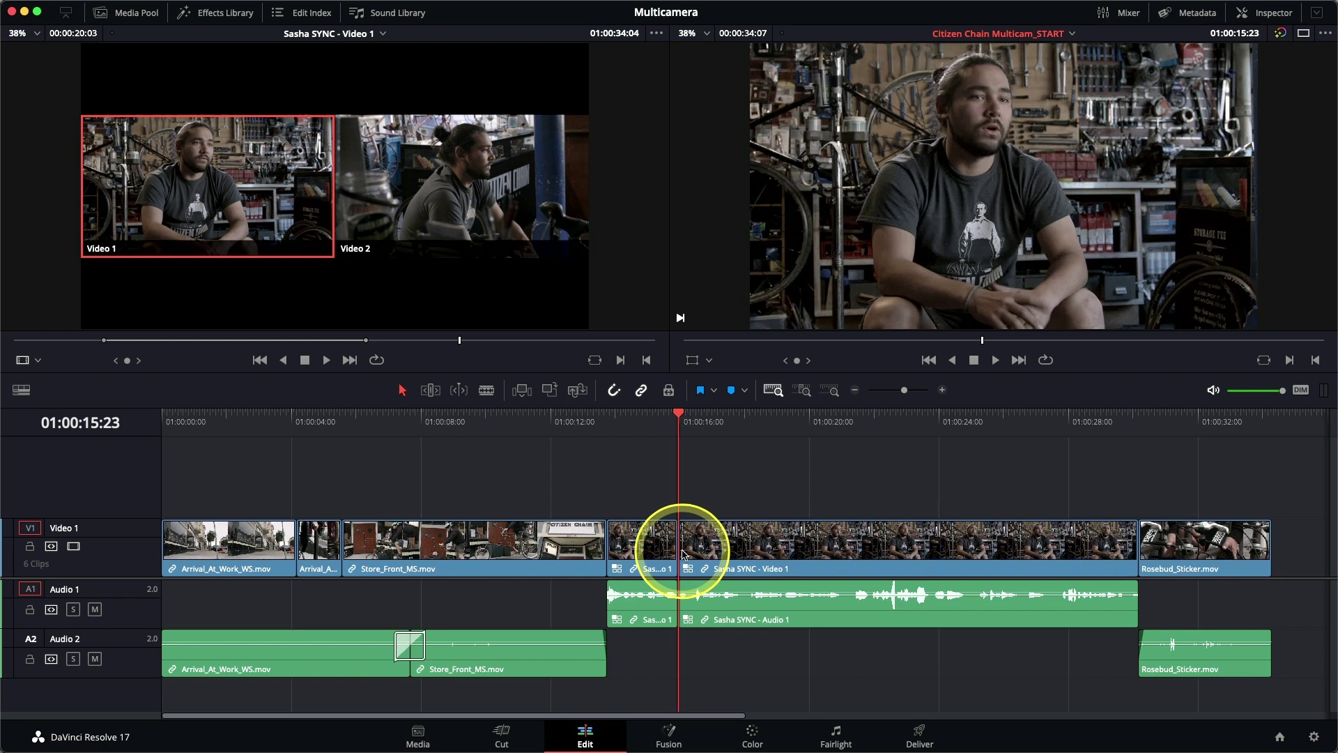
Preview the new edit, play on, and mark an in point at 01:00:21:04 and an out point at 01:00:21:21.
key(slash)
key(space)
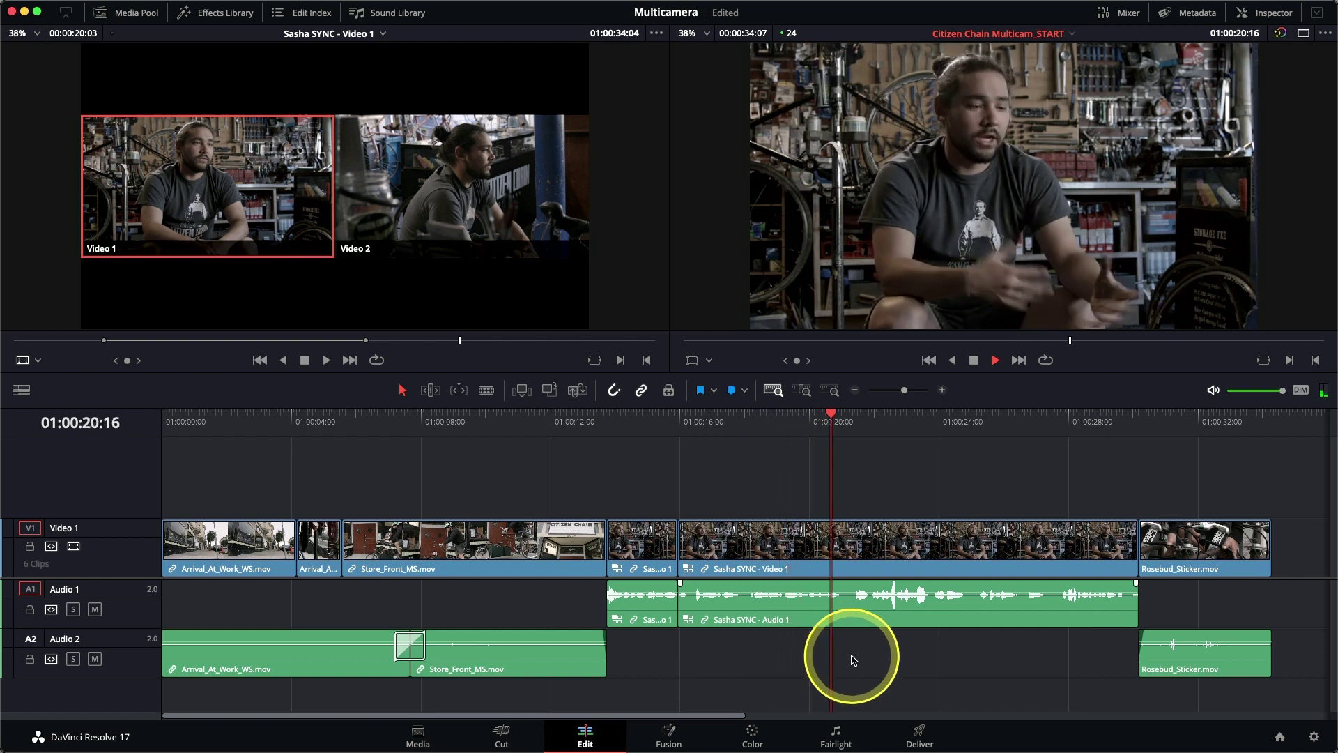
key(j)
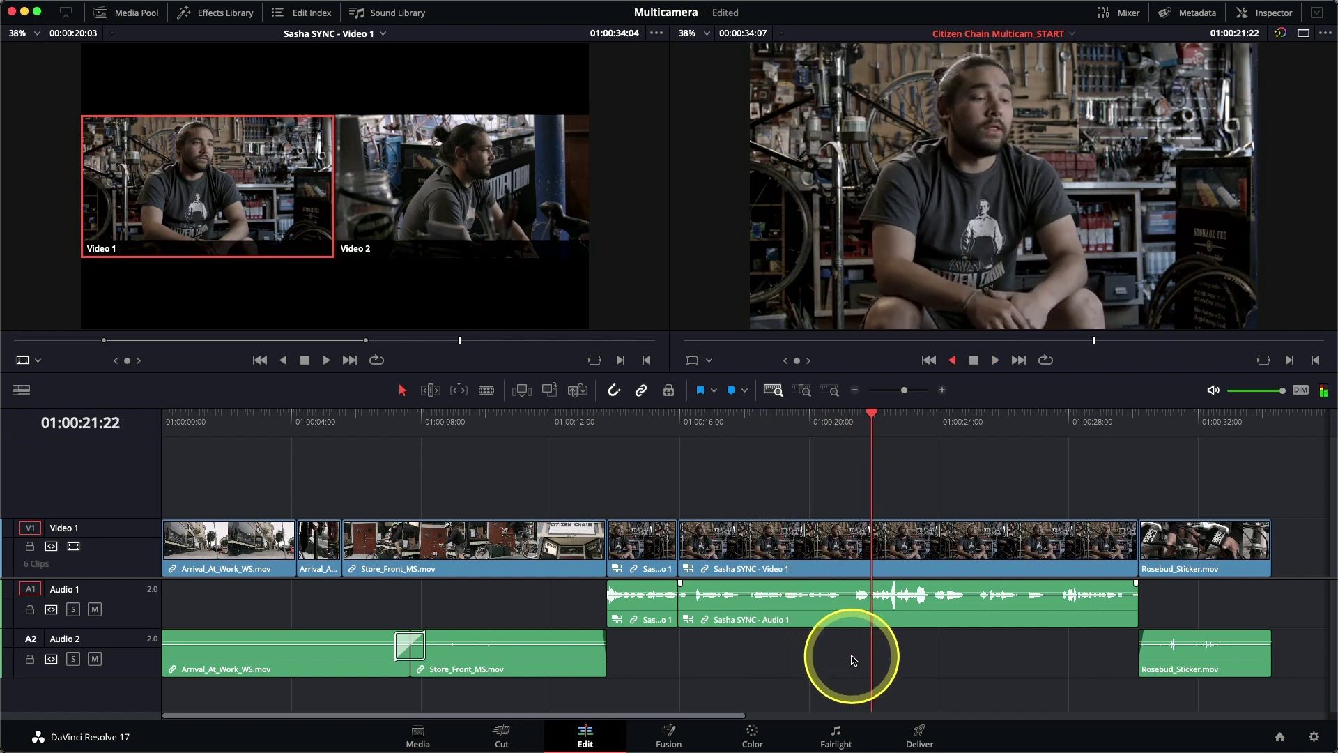
key(k)
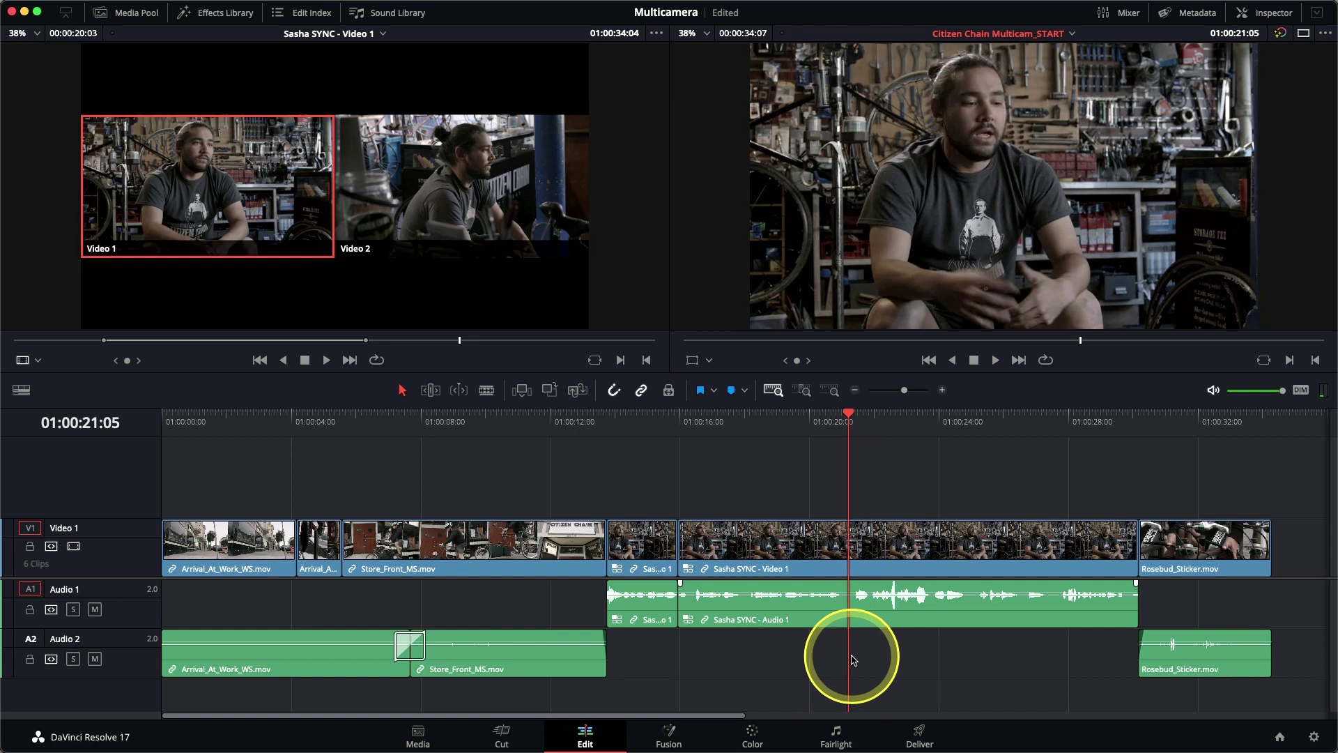
key(j)
key(l)
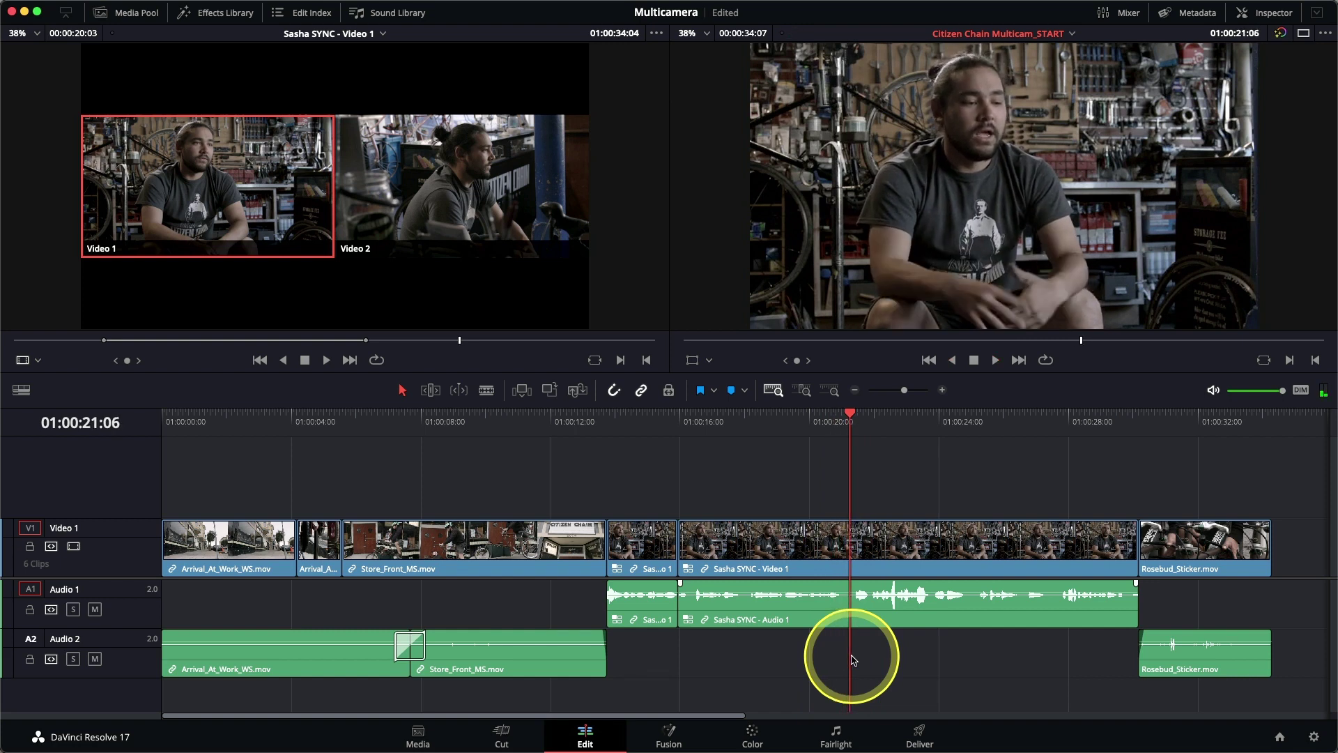
key(Left)
key(Left)
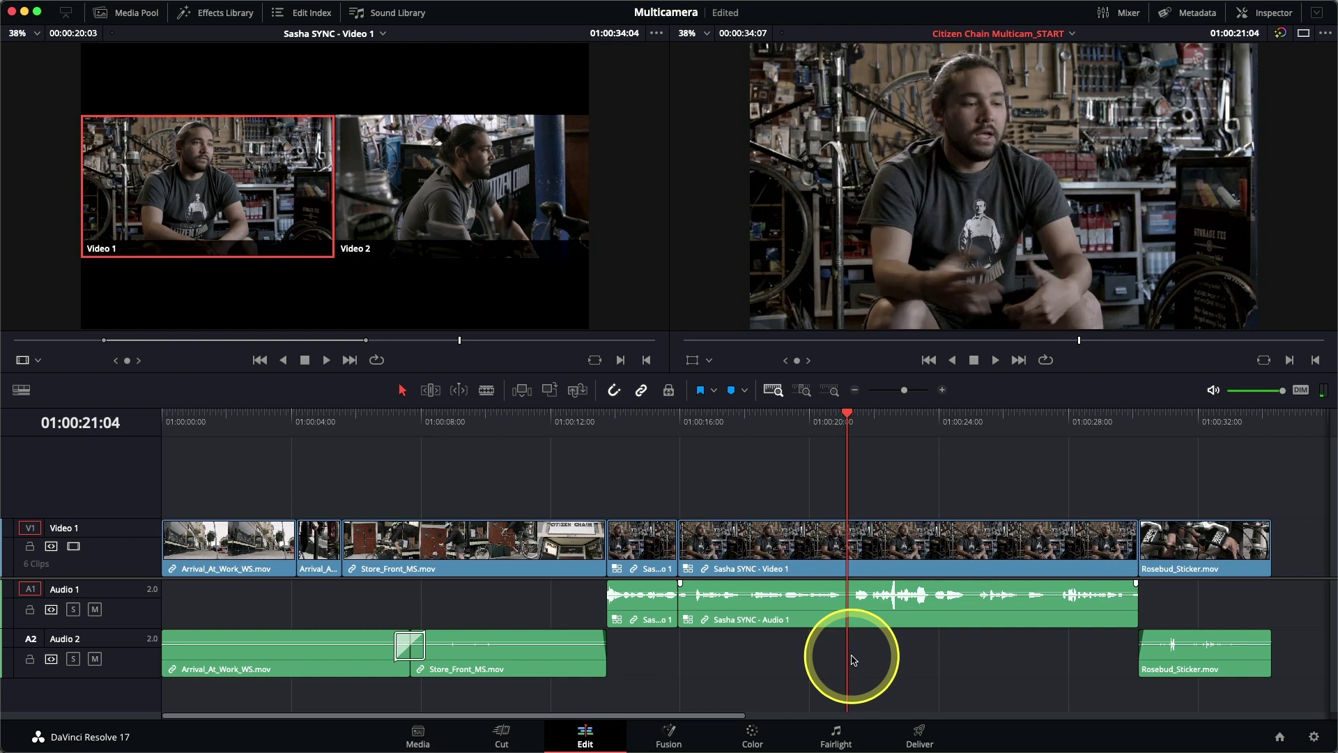
key(i)
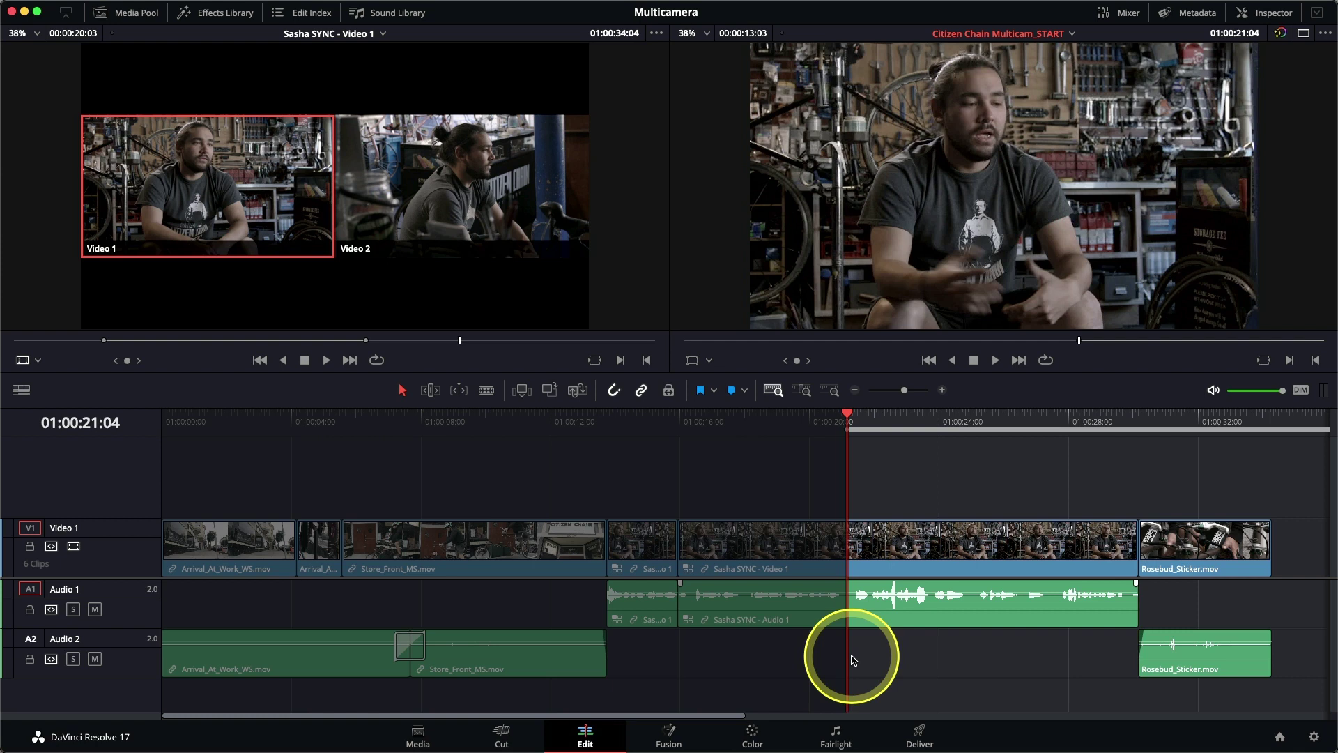
key(j)
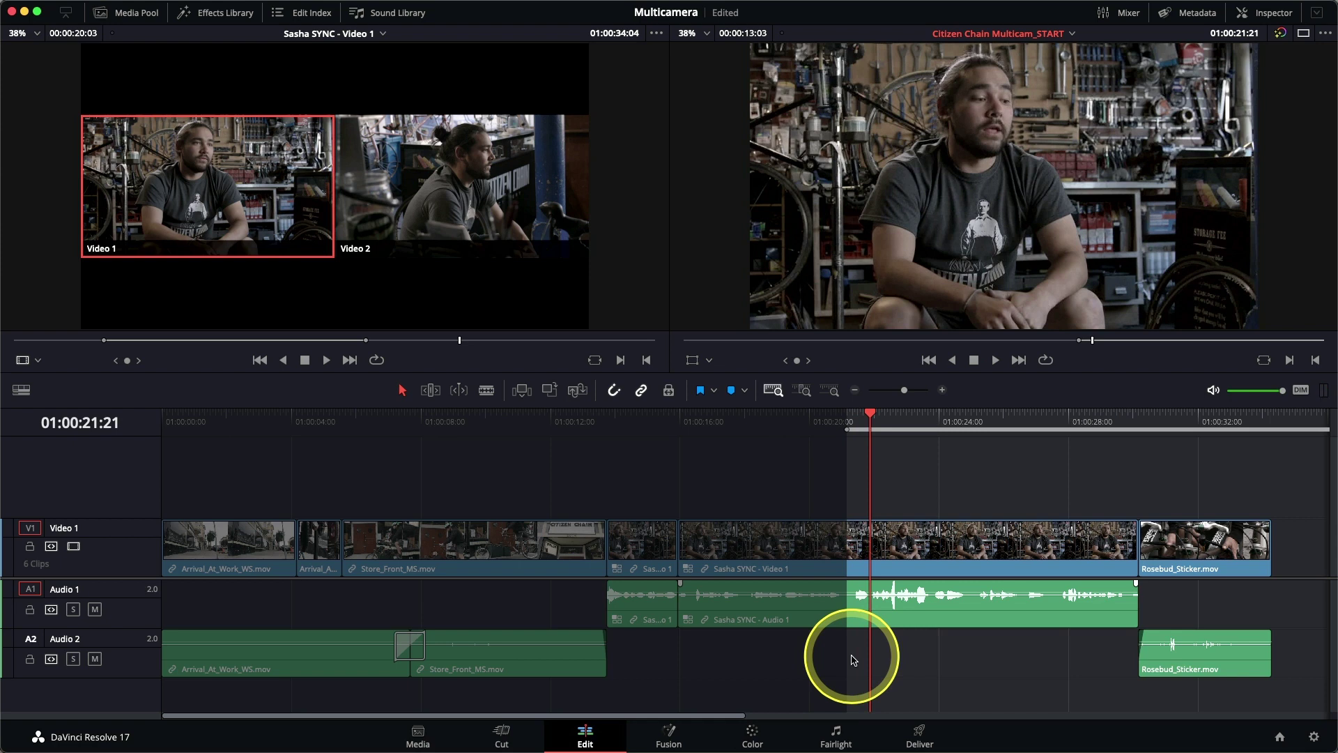
key(o)
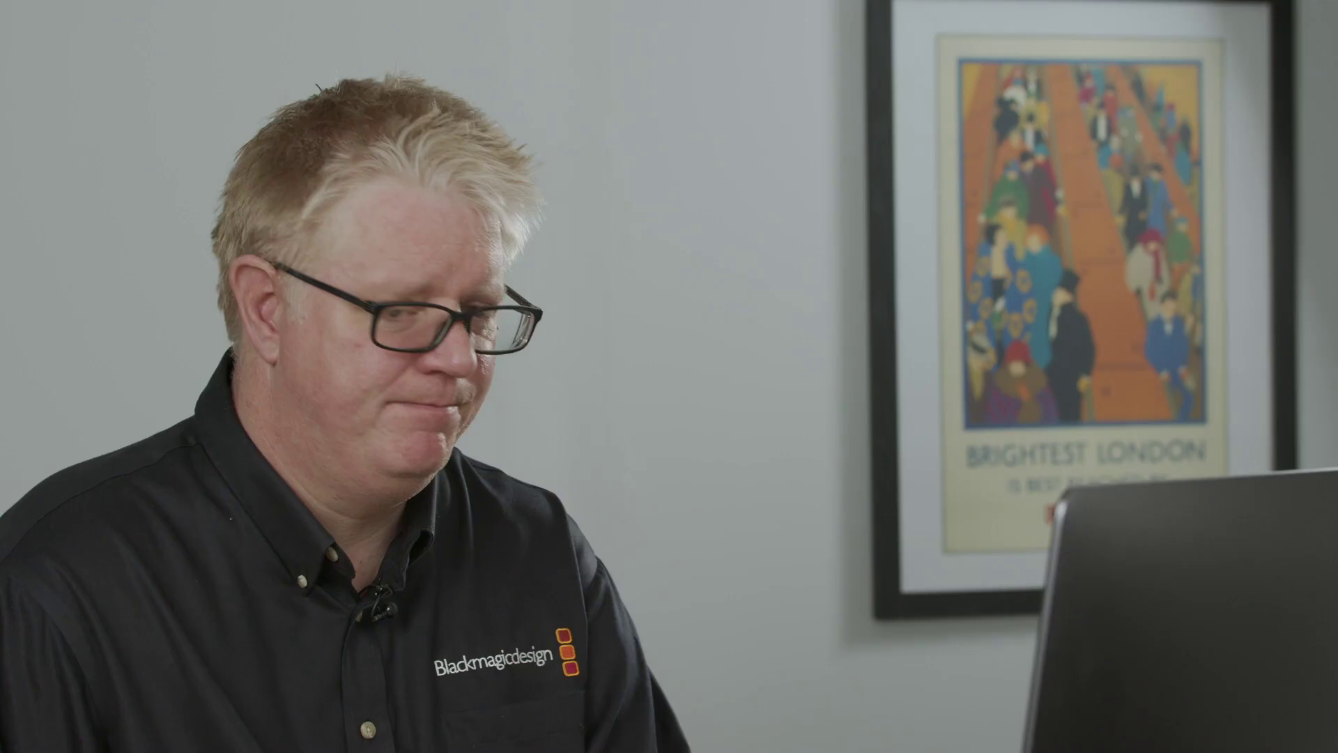
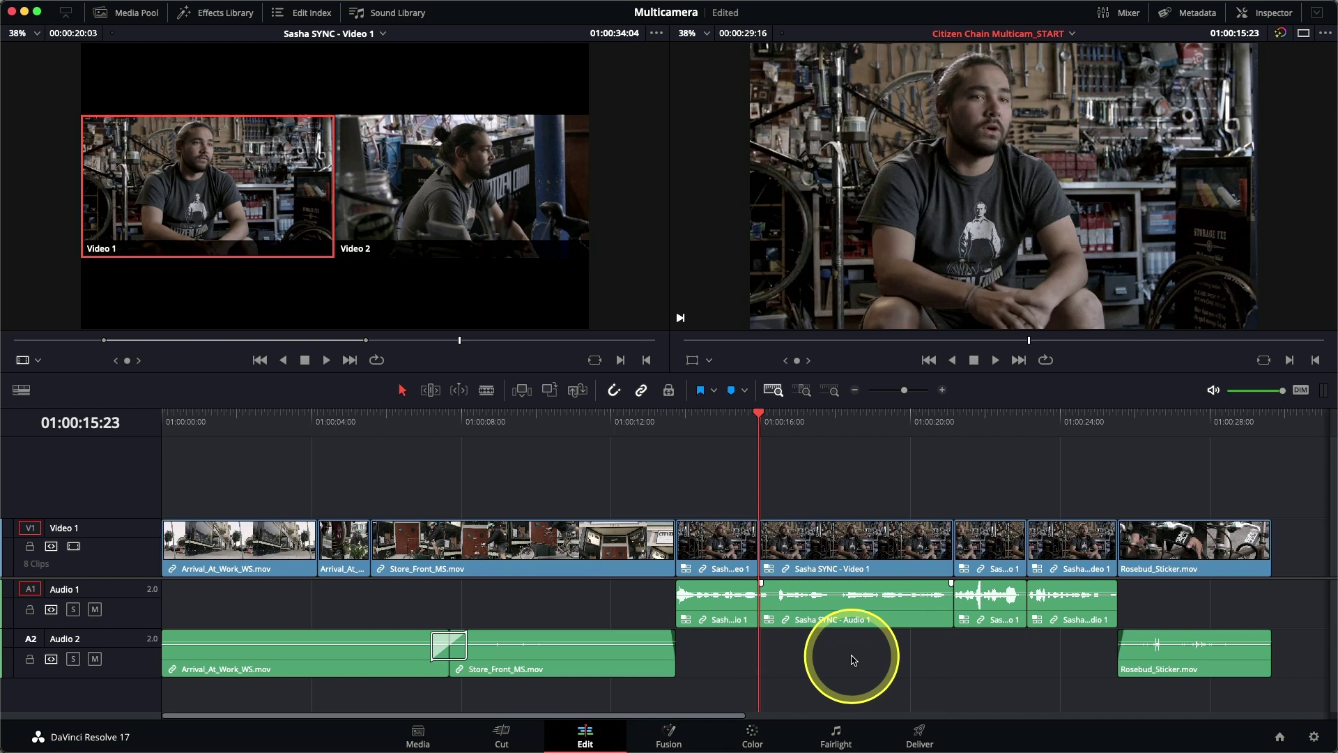
Ripple trim the incoming side of the edit at 01:00:15:23 by small frame amounts and preview the cut.
click(802, 390)
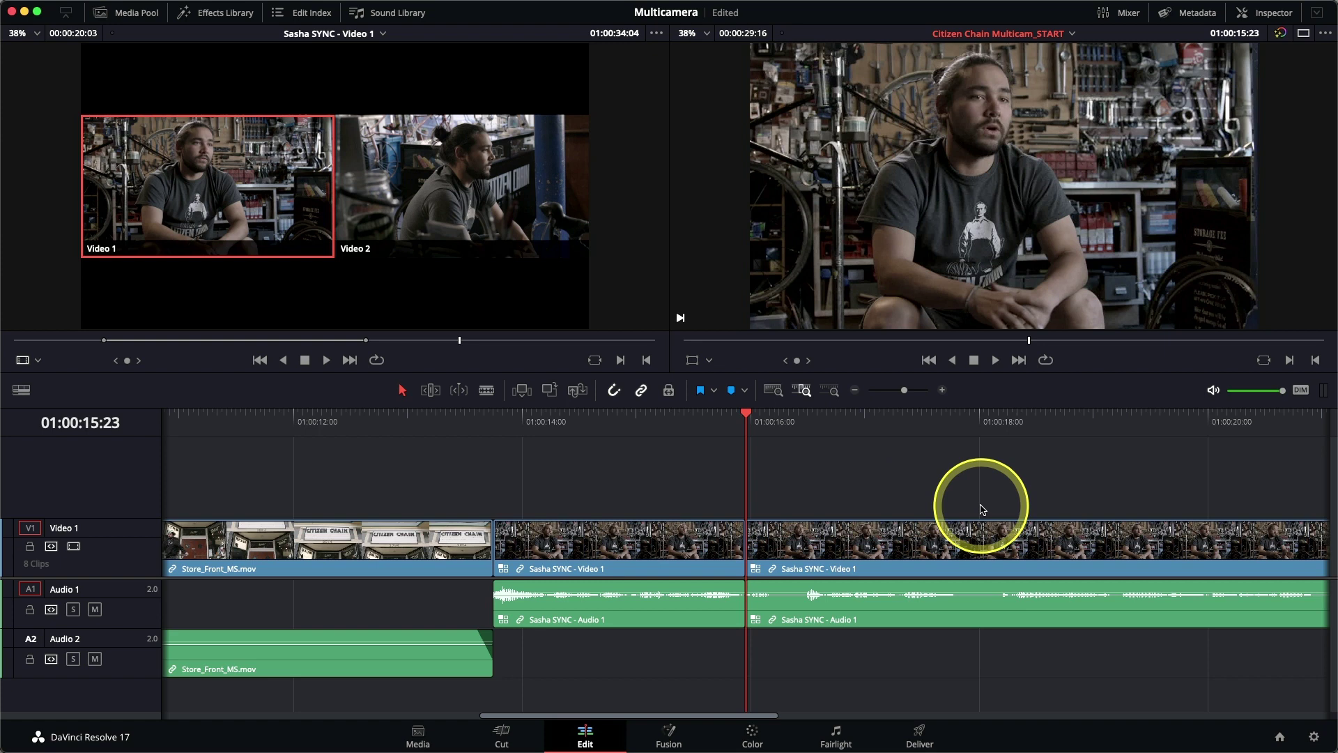
key(slash)
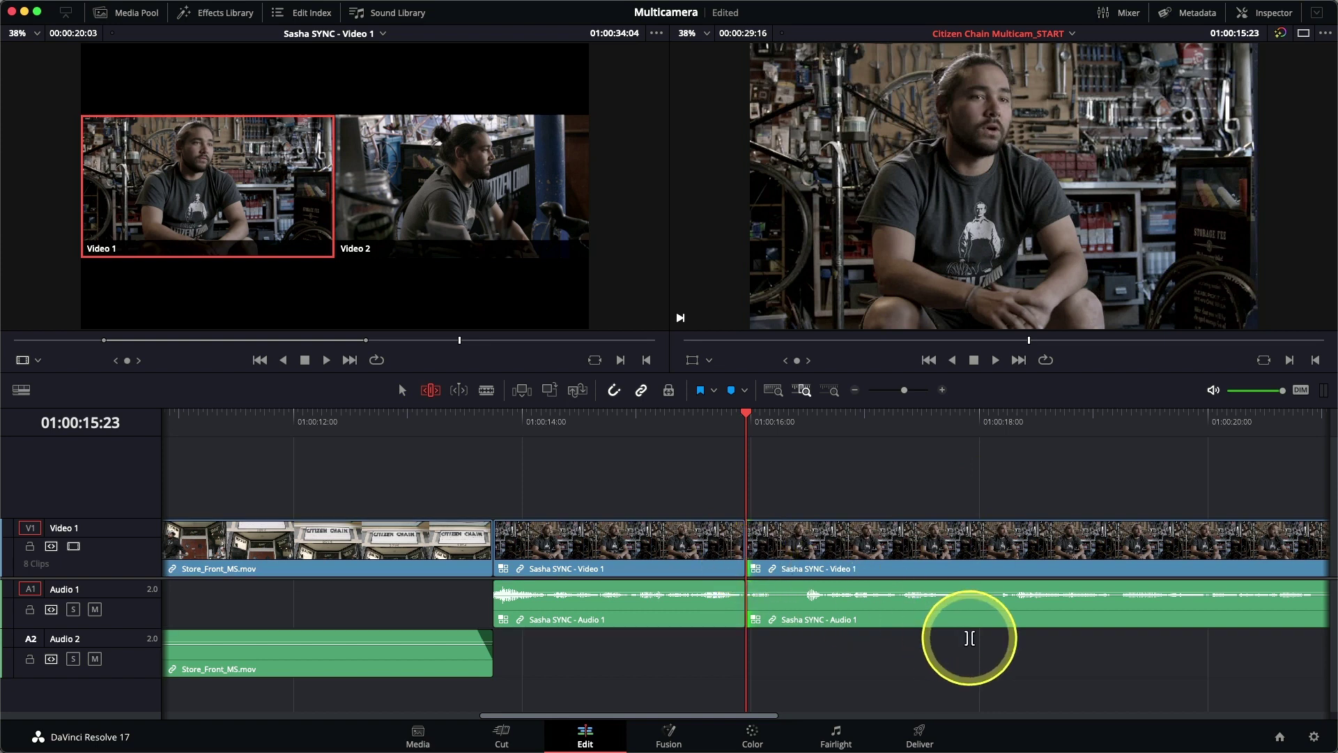
key(period)
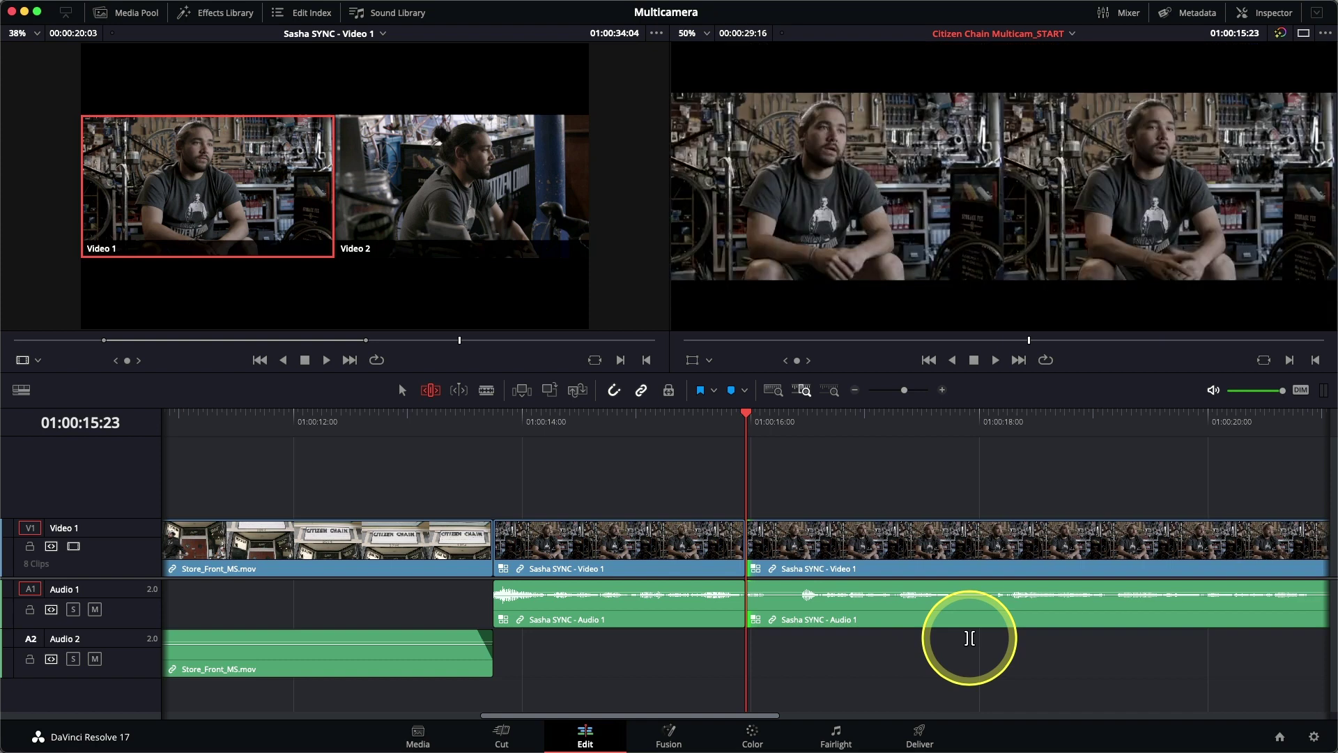
key(slash)
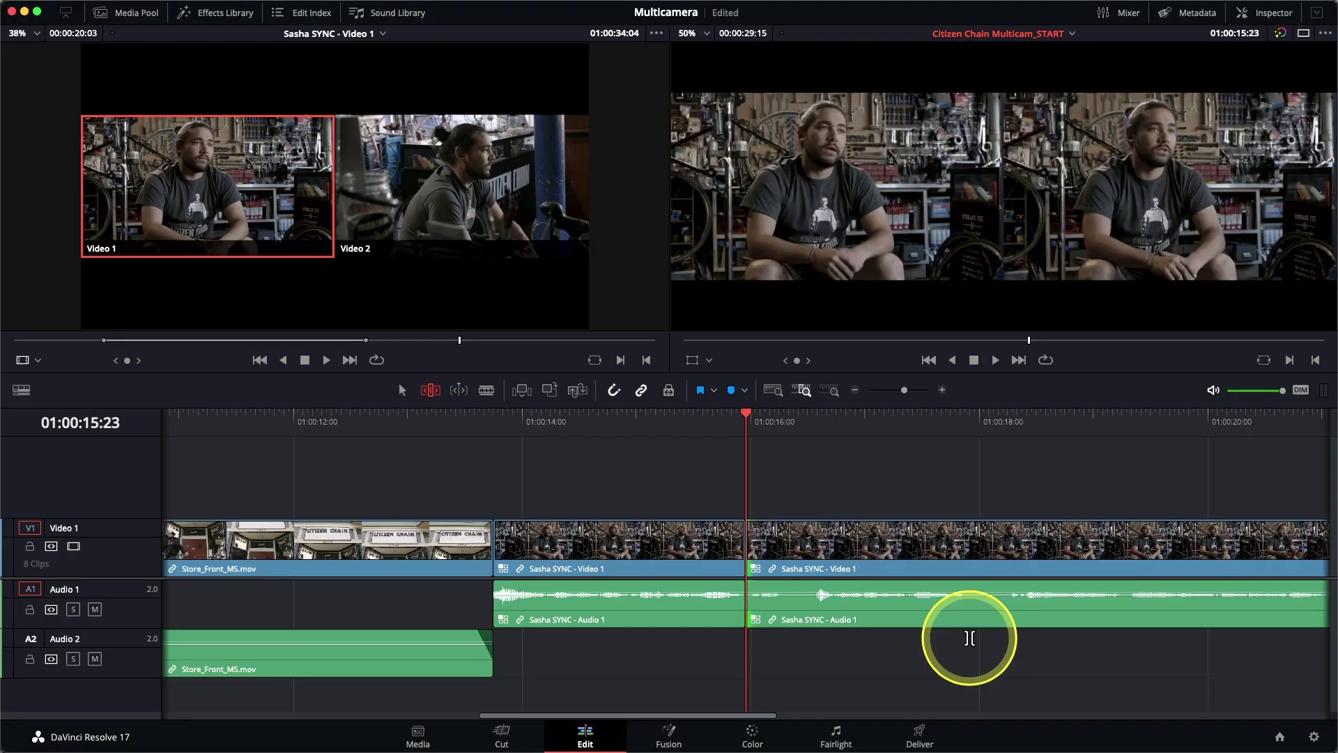
key(slash)
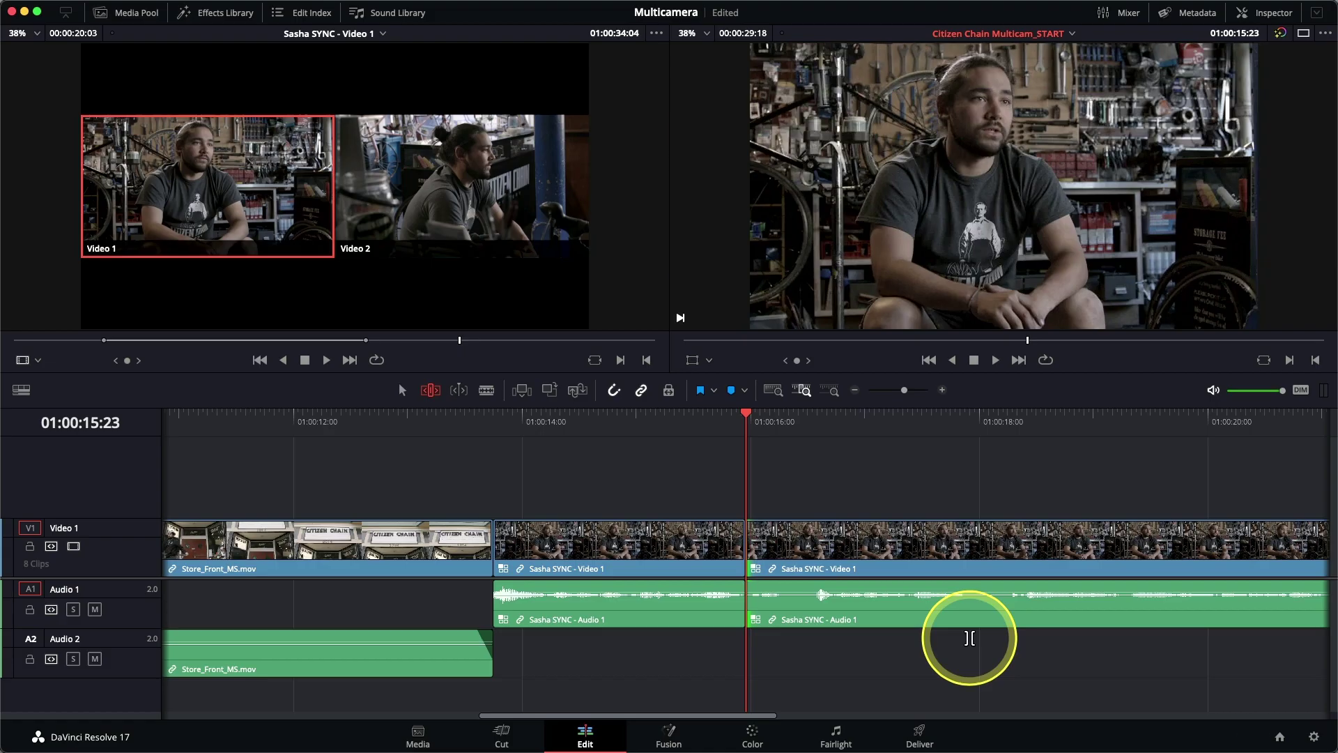
Ripple trim 11 frames off the start of the incoming clip at 01:00:15:23 and preview the cut.
key(period)
key(period)
key(period)
key(period)
key(period)
key(period)
key(period)
key(period)
key(period)
key(period)
key(period)
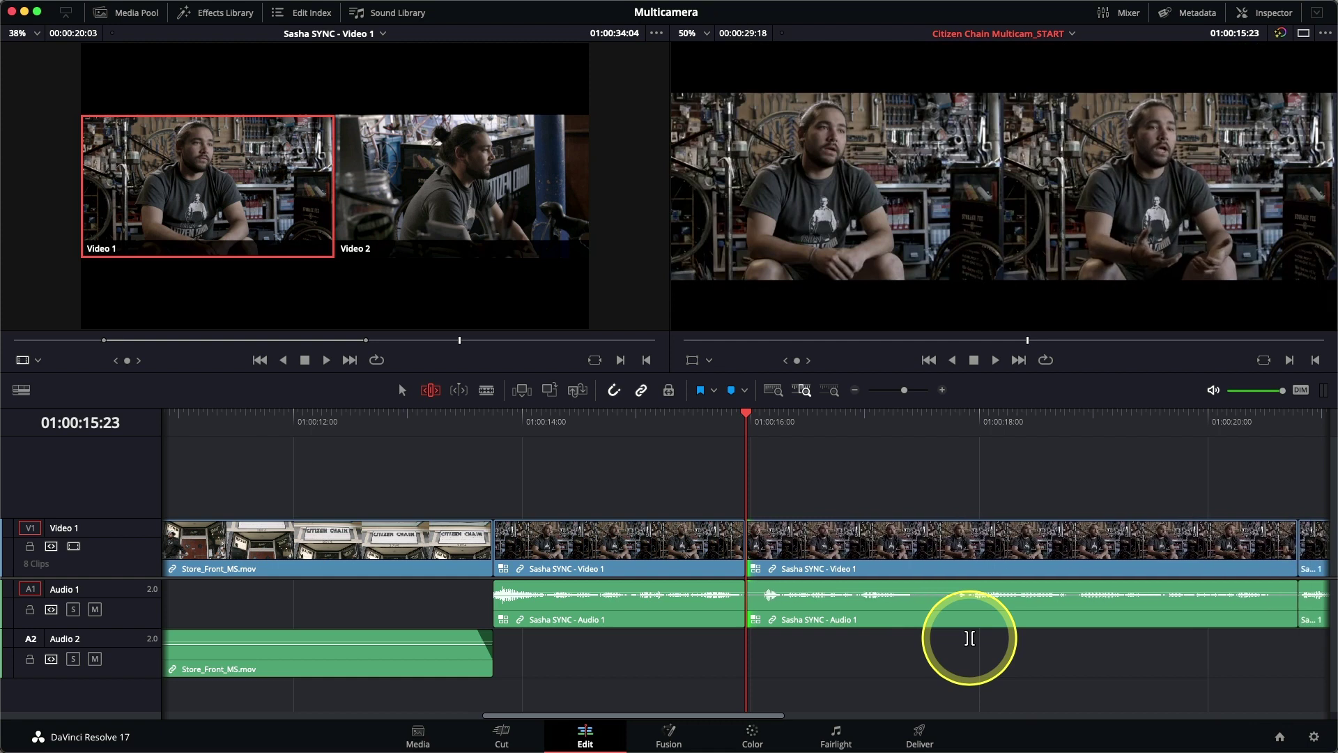
key(slash)
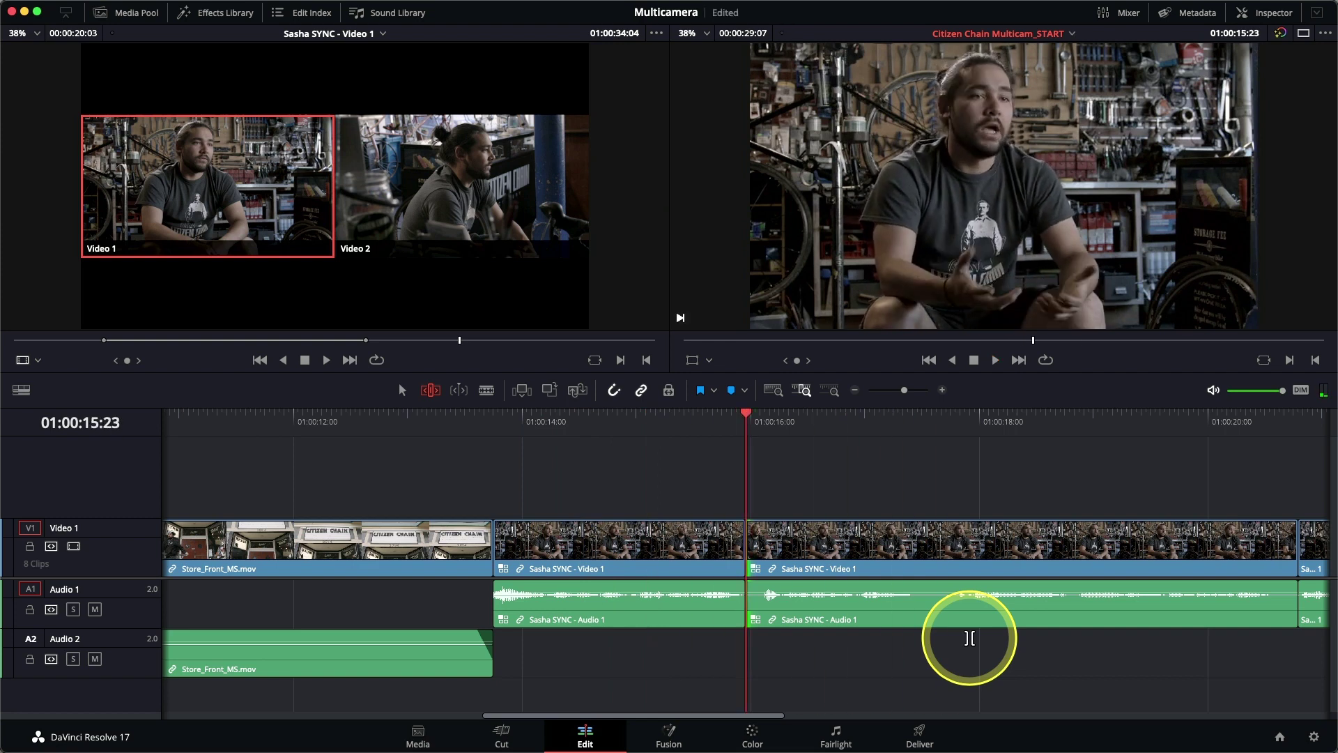
Ripple trim two more frames off the start of the incoming clip at 01:00:15:23 and preview the result.
key(comma)
key(comma)
key(slash)
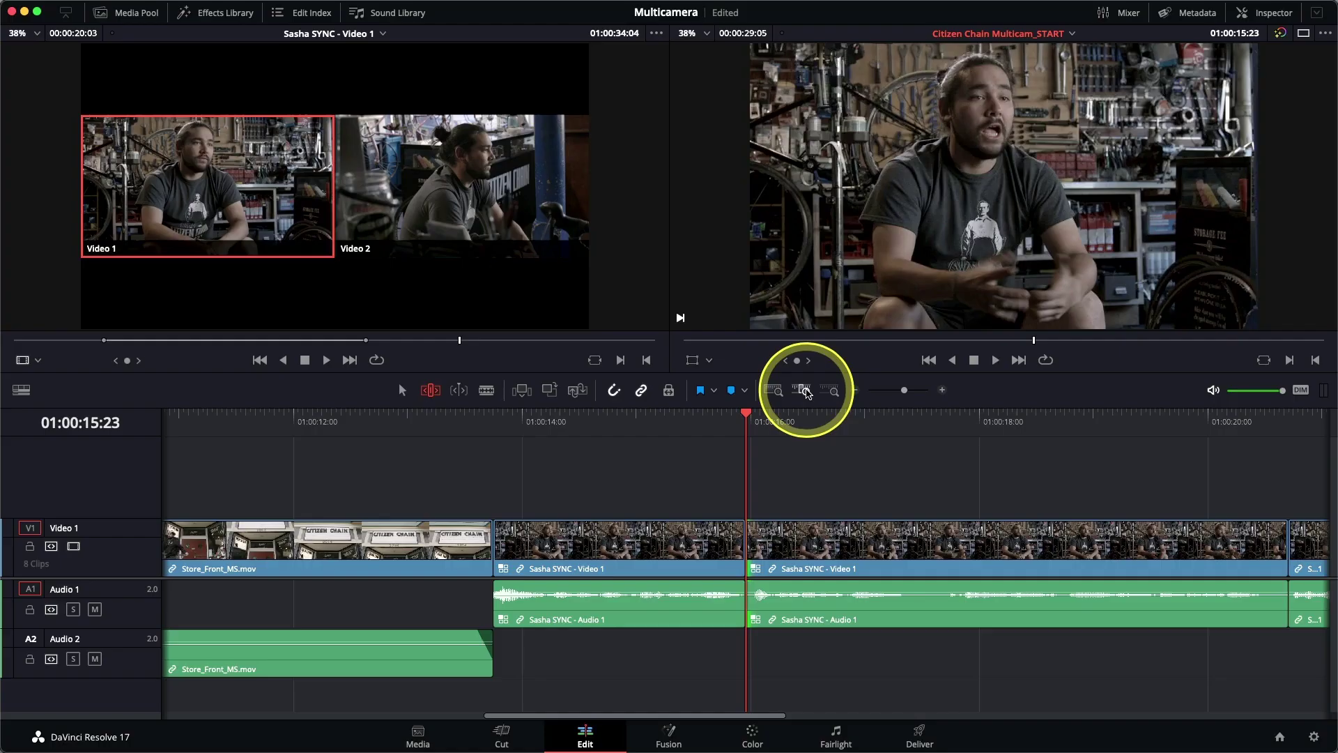
Show the whole timeline, play the interview from near its start, and check the frames around the trimmed edit.
click(779, 394)
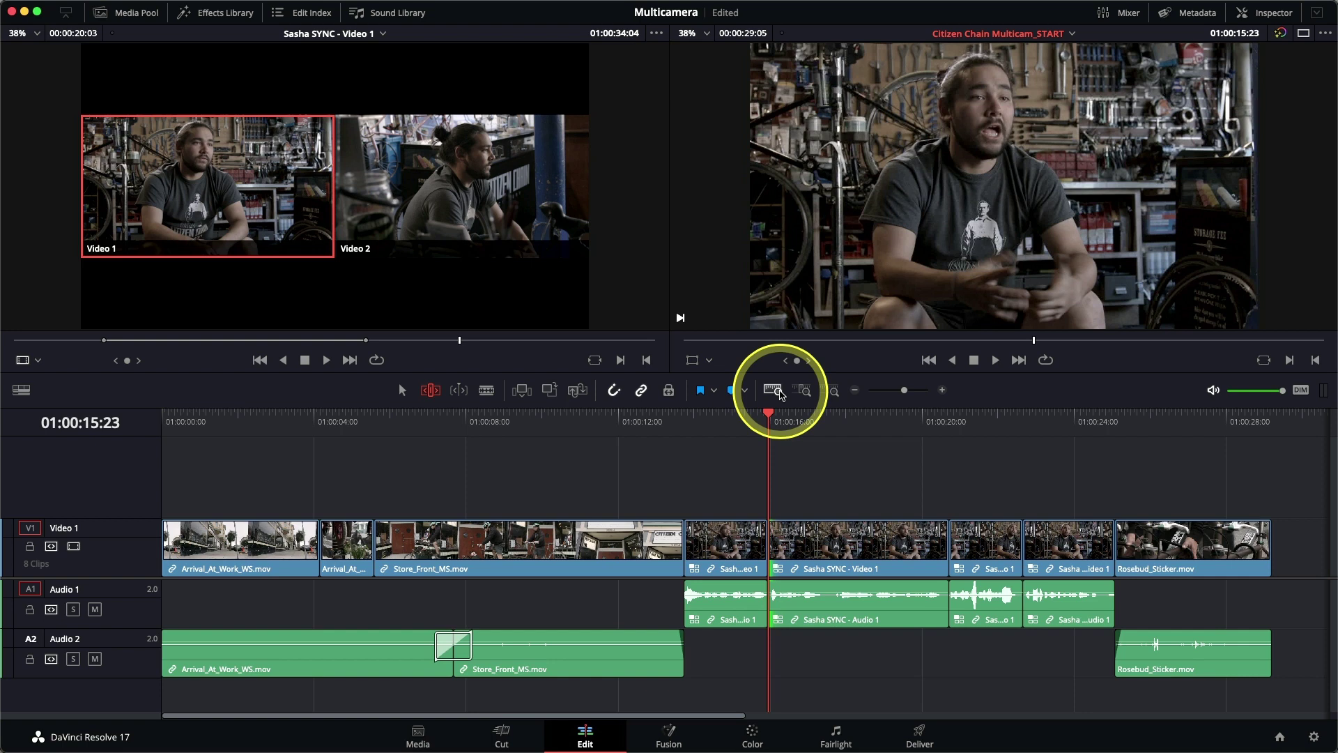
click(702, 419)
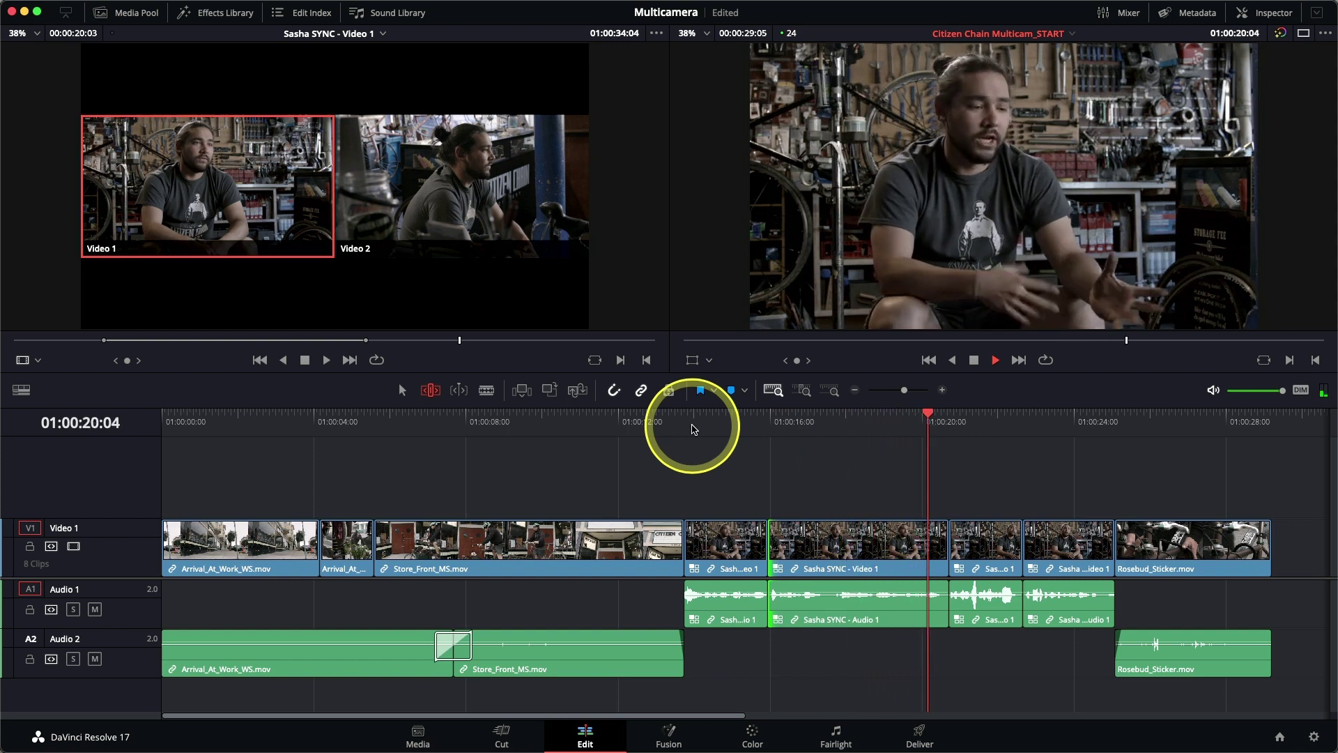
key(space)
drag(707, 426, 751, 427)
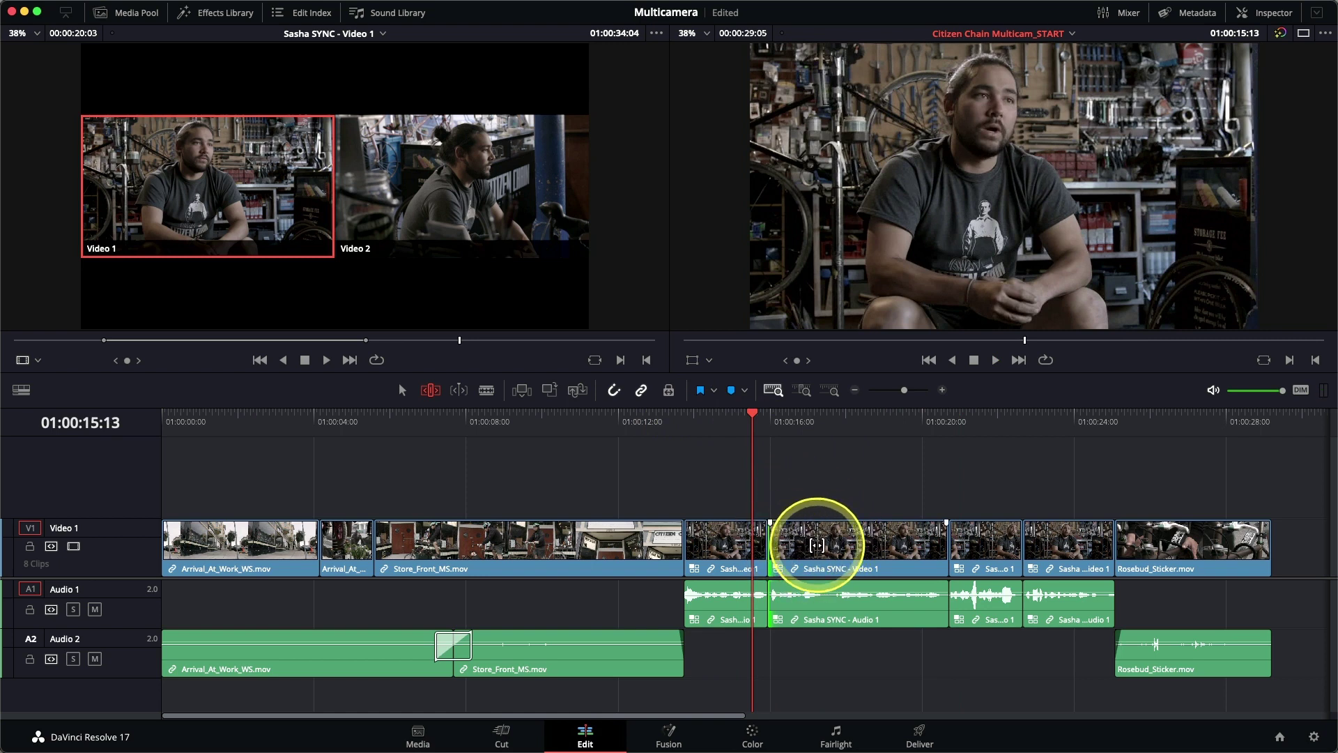
click(777, 425)
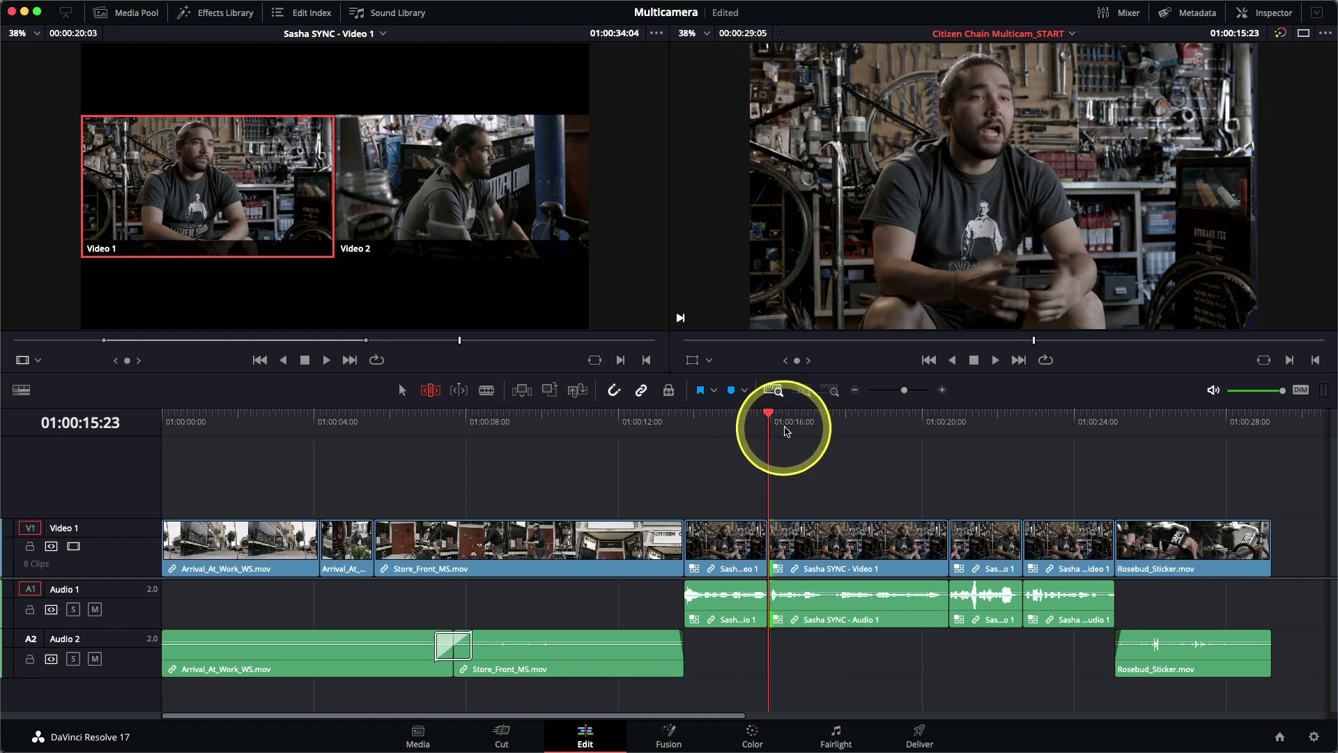
click(786, 426)
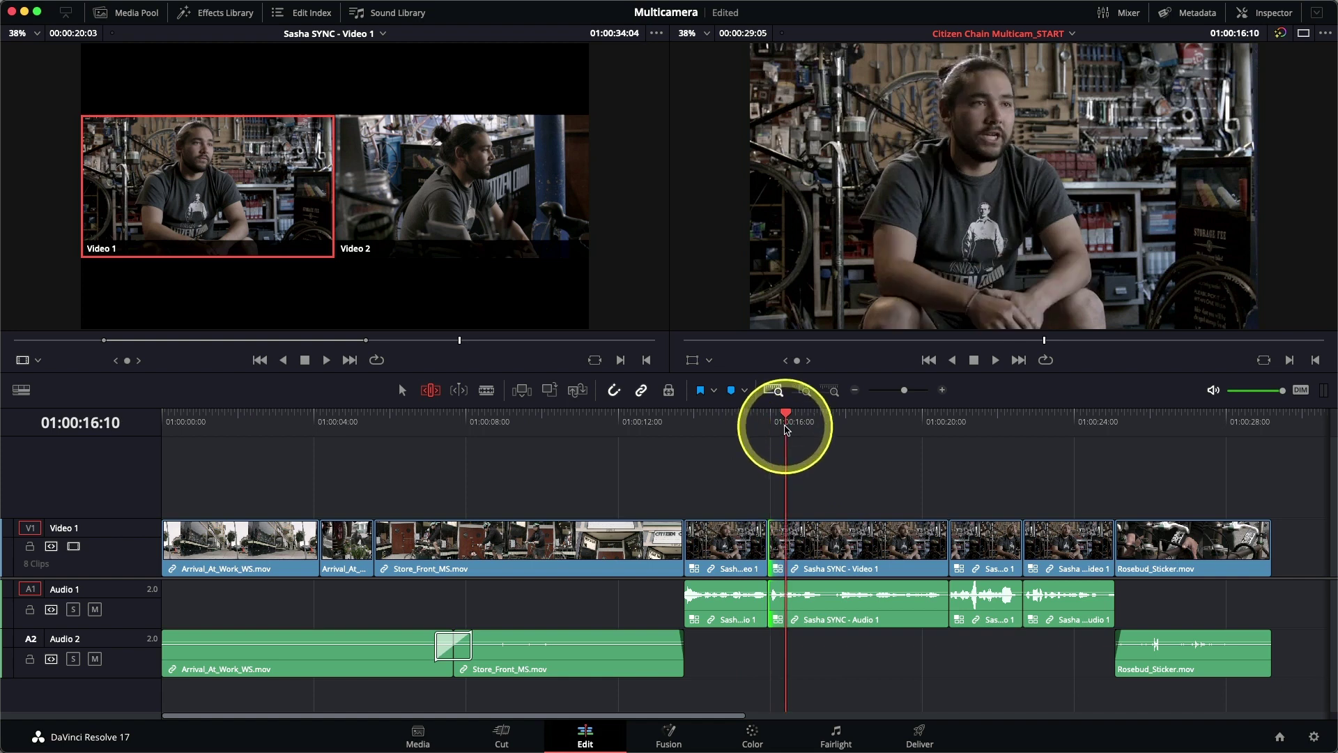
Switch the second Sasha SYNC interview clip to the Video 2 angle and play the interview from its first clip.
right_click(805, 545)
mouse_move(896, 494)
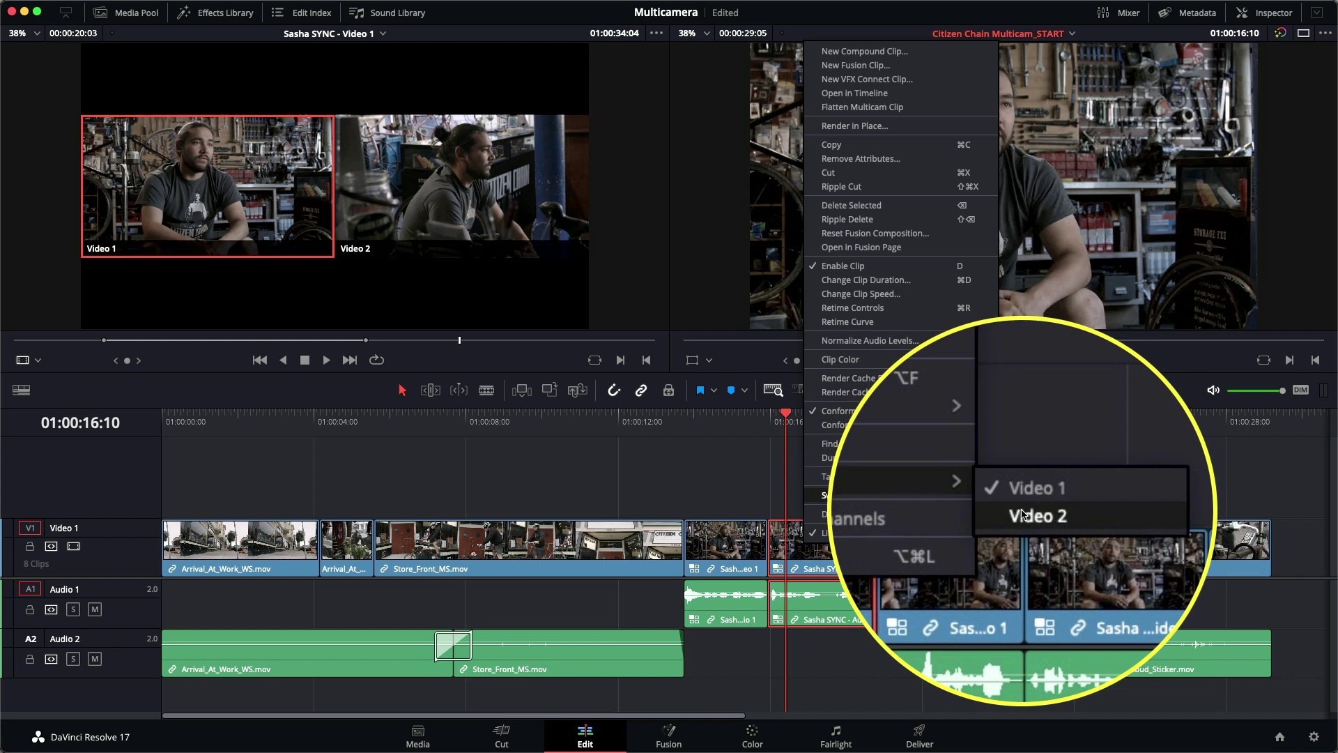
click(1024, 510)
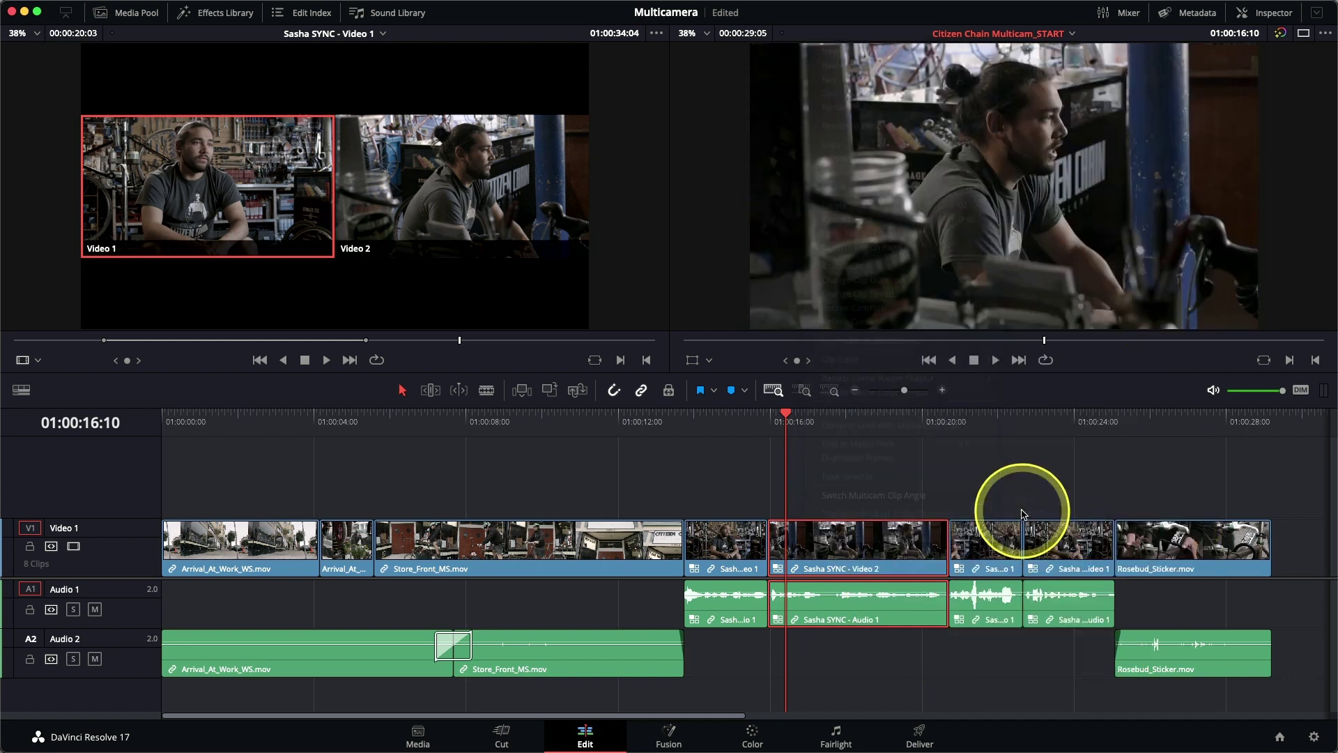
click(715, 430)
key(space)
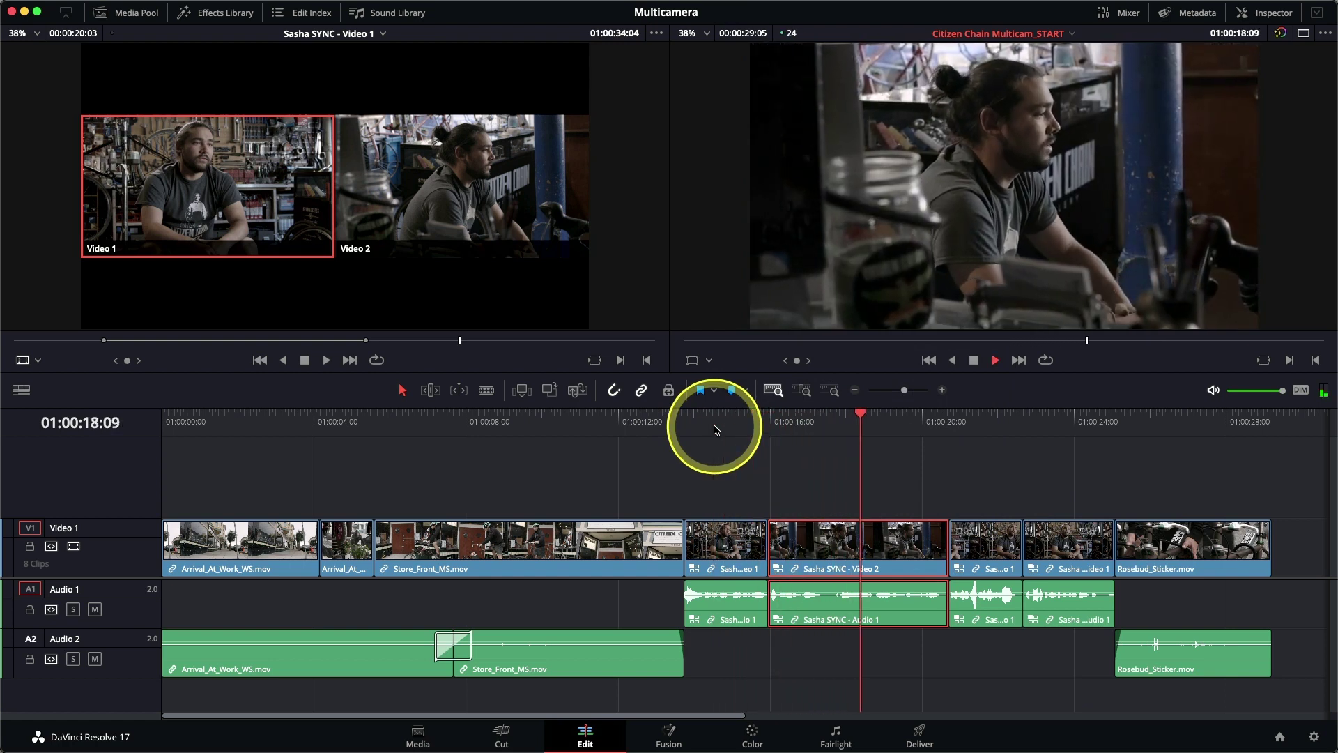
click(901, 486)
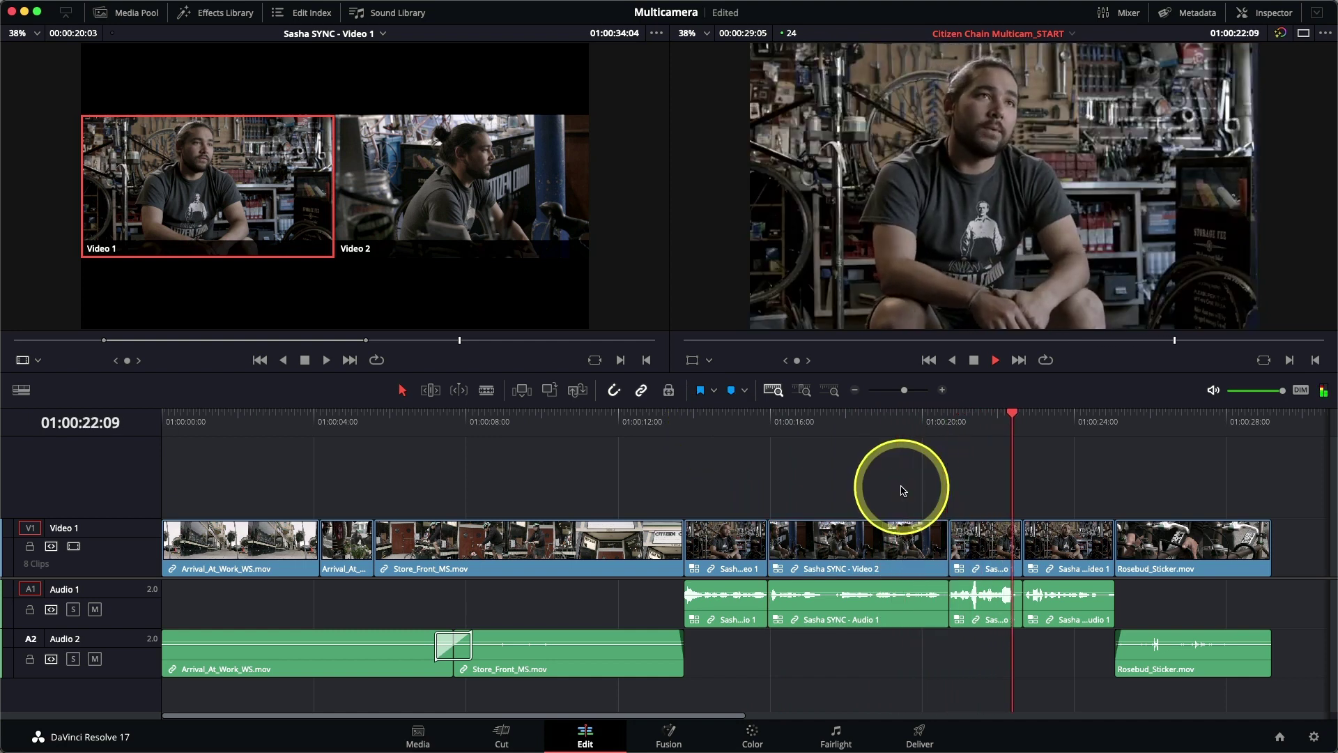
key(space)
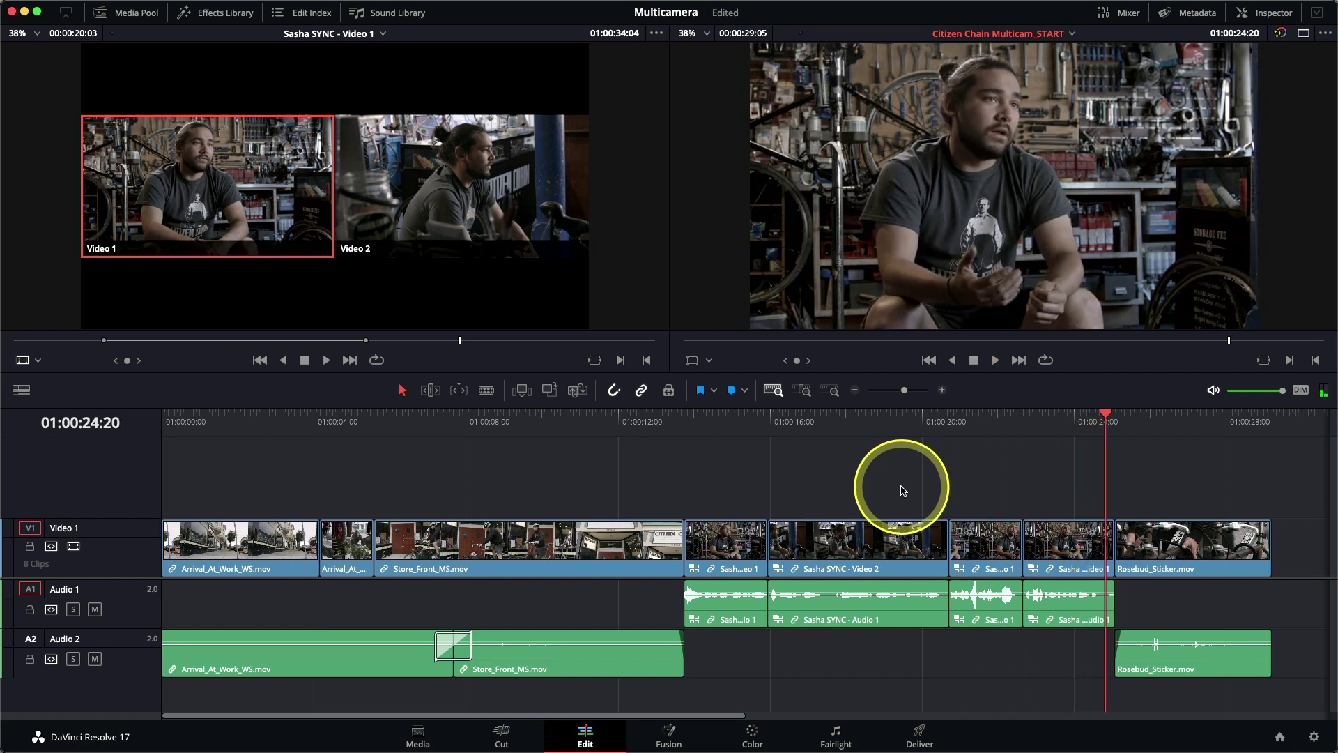
Switch the last Sasha SYNC interview clip to the Video 2 angle and play the passage leading through it.
right_click(1064, 550)
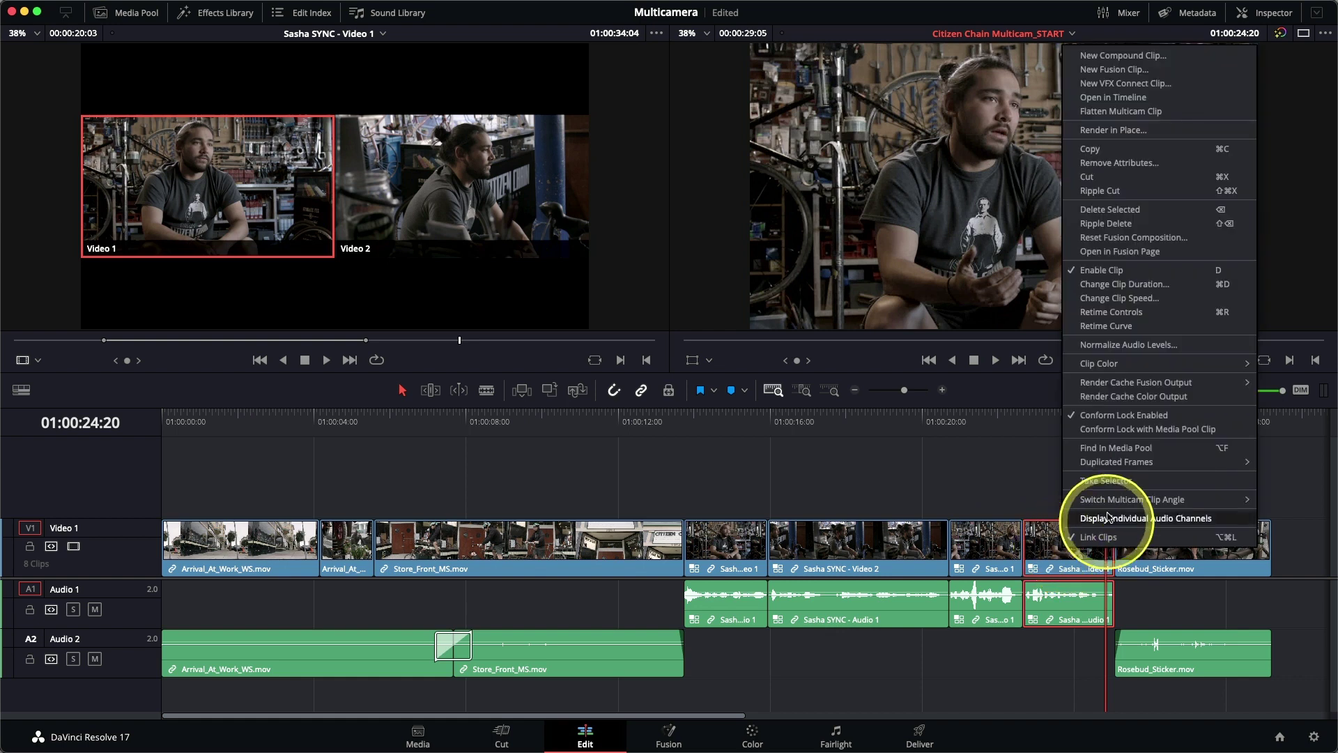
mouse_move(1106, 505)
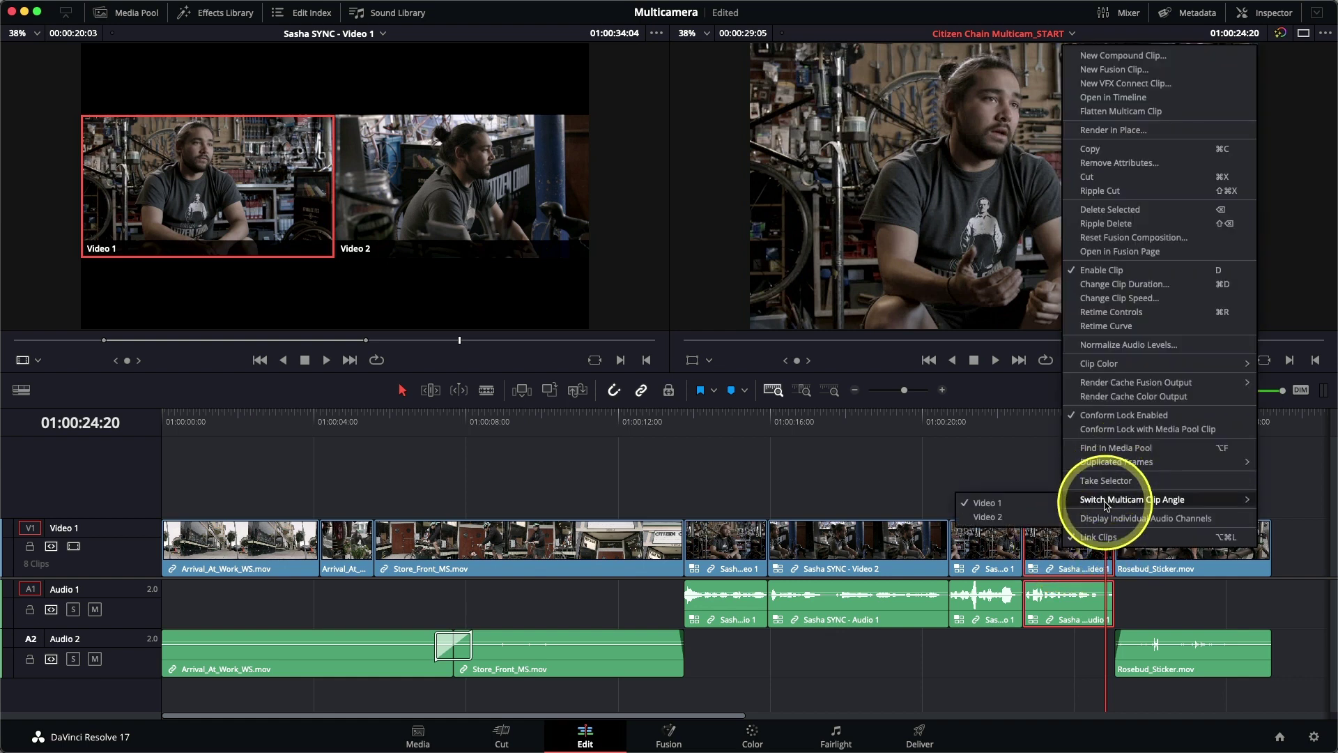
click(993, 517)
click(983, 417)
key(space)
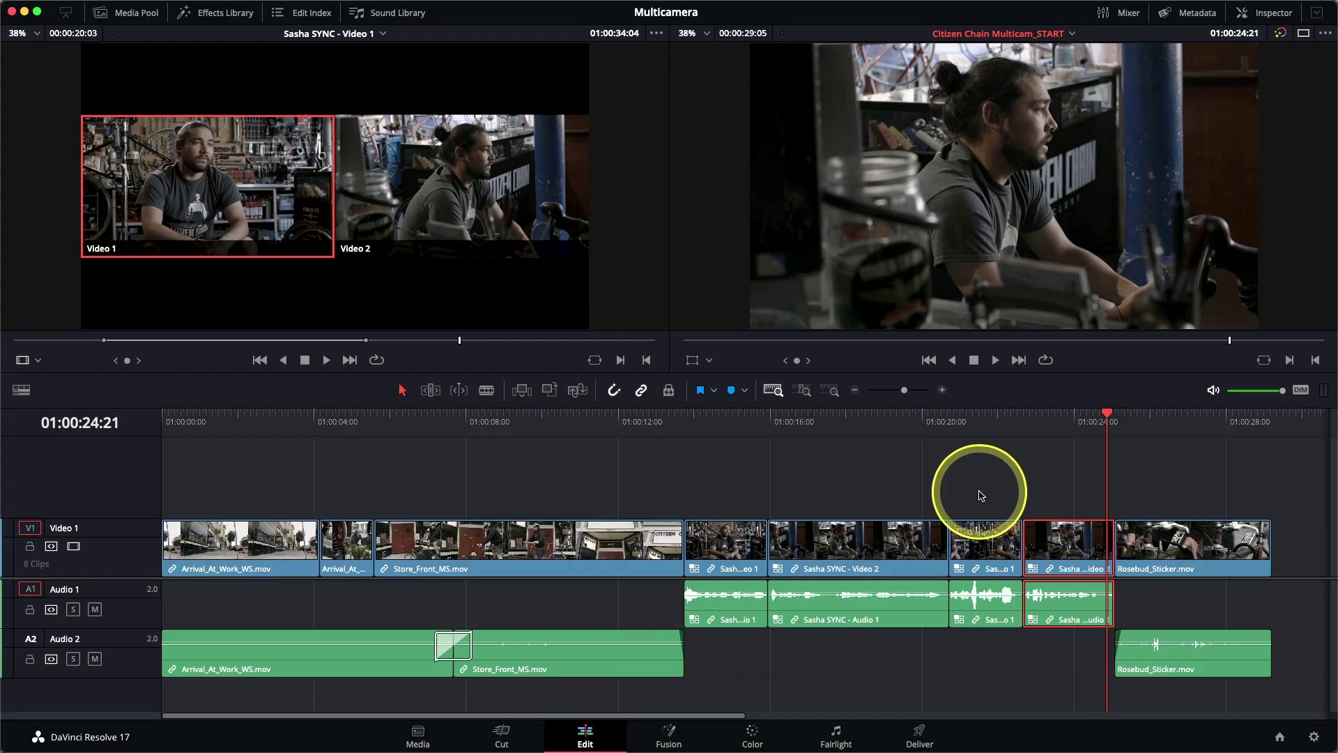
Find the end of the spoken phrase within the second interview clip and split the clip at 01:00:19:08.
click(841, 434)
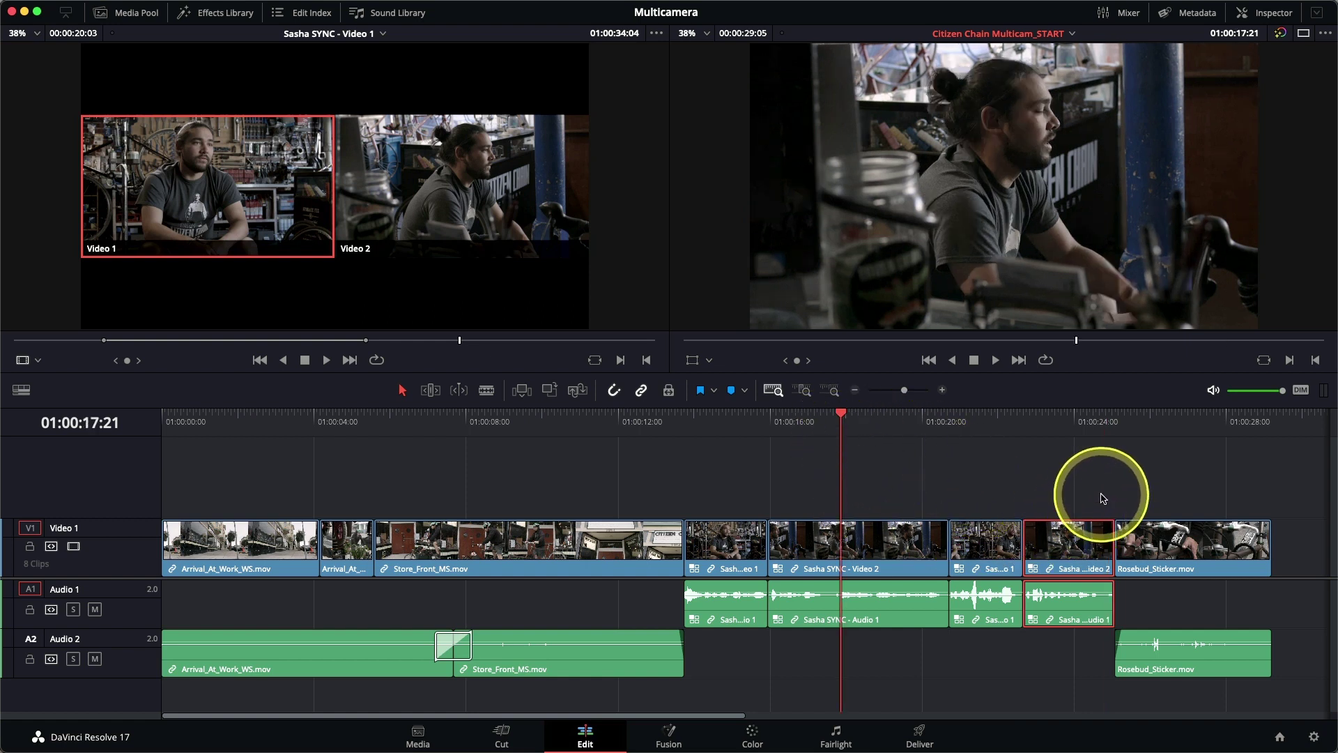
key(space)
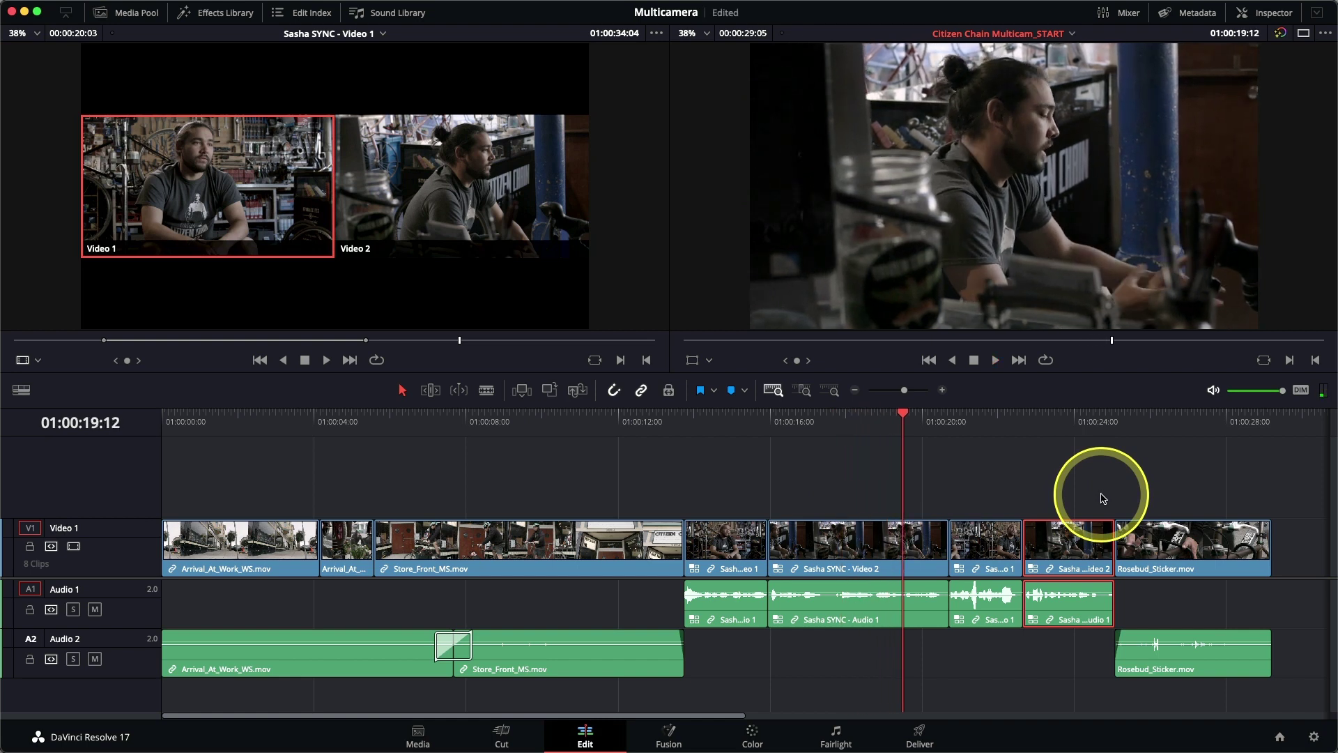
key(Left)
key(Left)
key(Left)
key(Left)
key(Left)
key(Right)
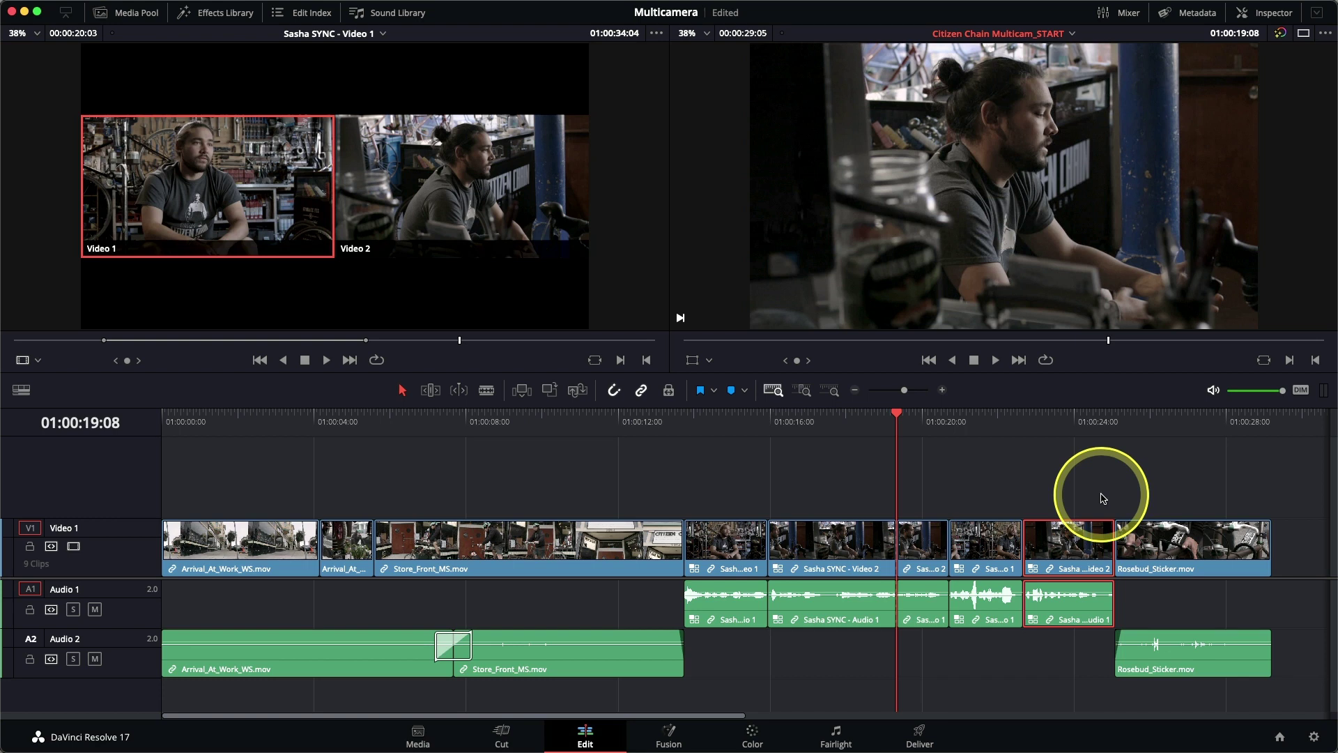
Switch the short clip after the 01:00:19:08 split to the Video 1 angle and preview the angle change.
right_click(917, 535)
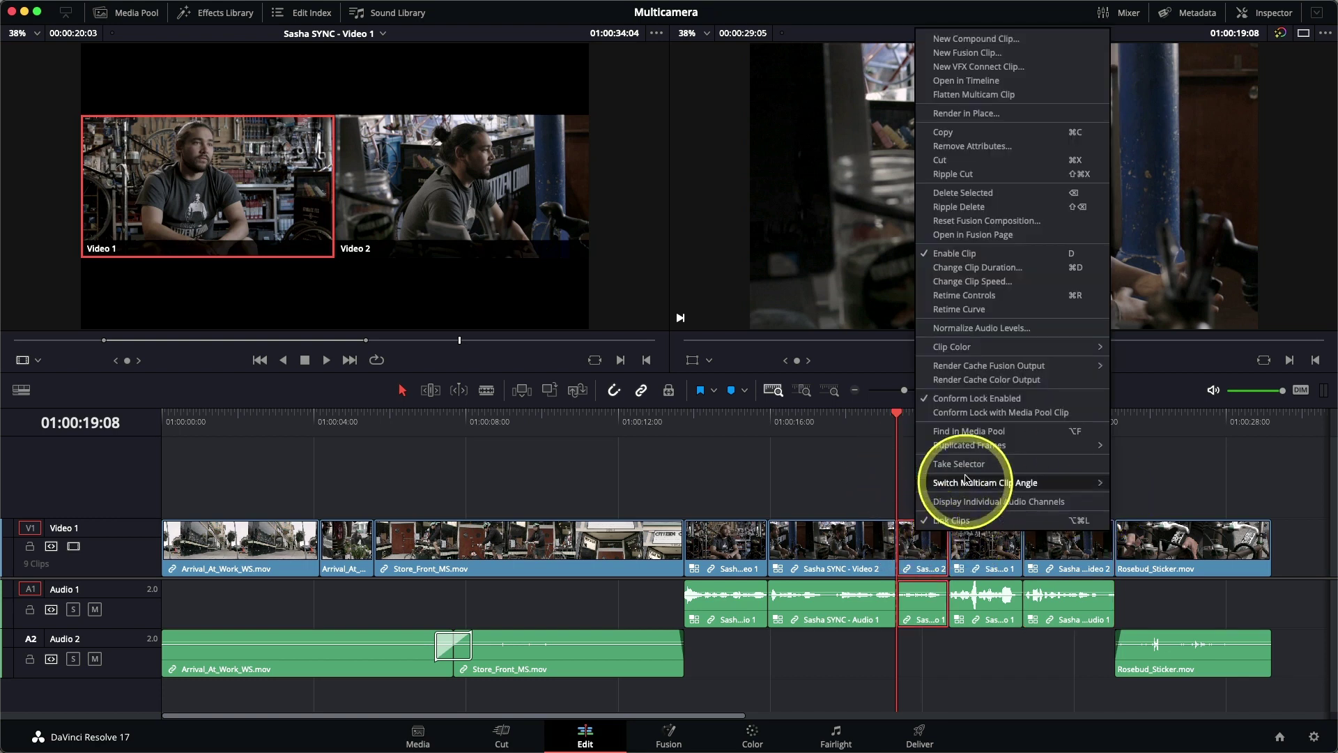
mouse_move(976, 482)
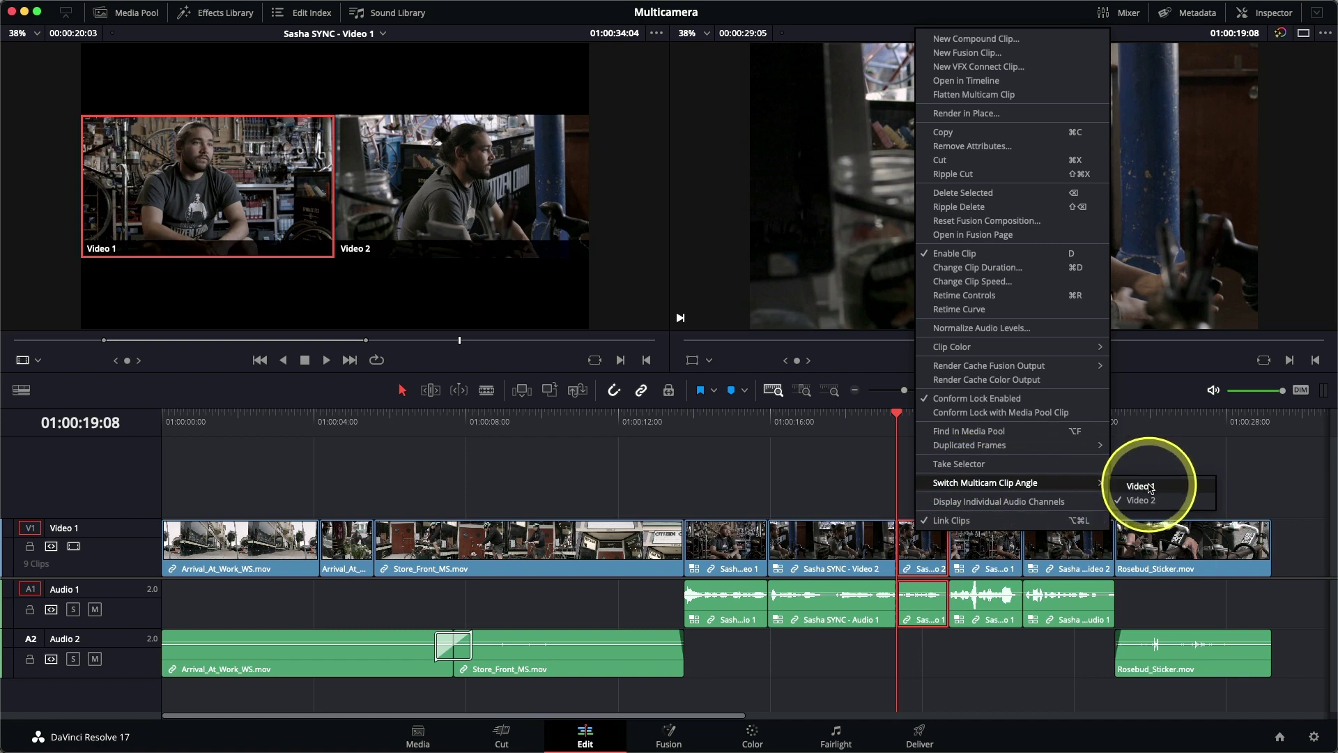
click(1150, 488)
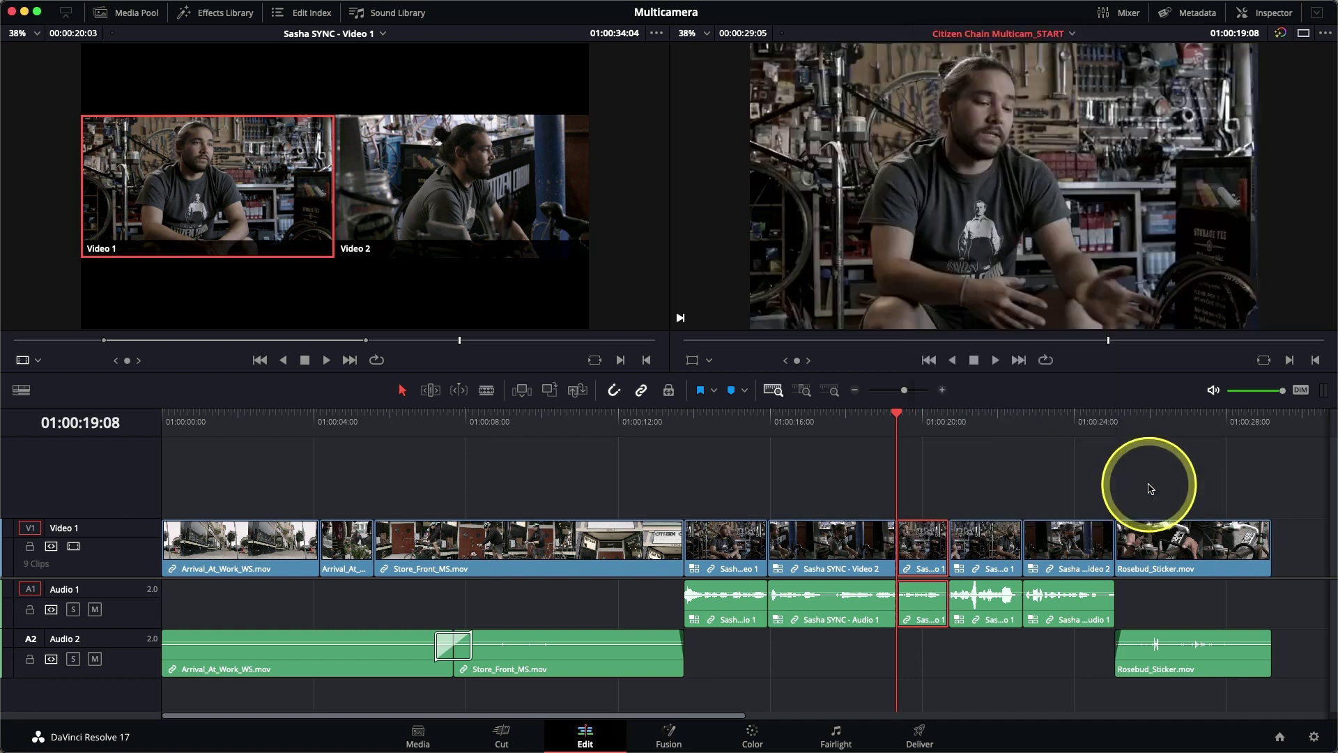
click(875, 424)
key(space)
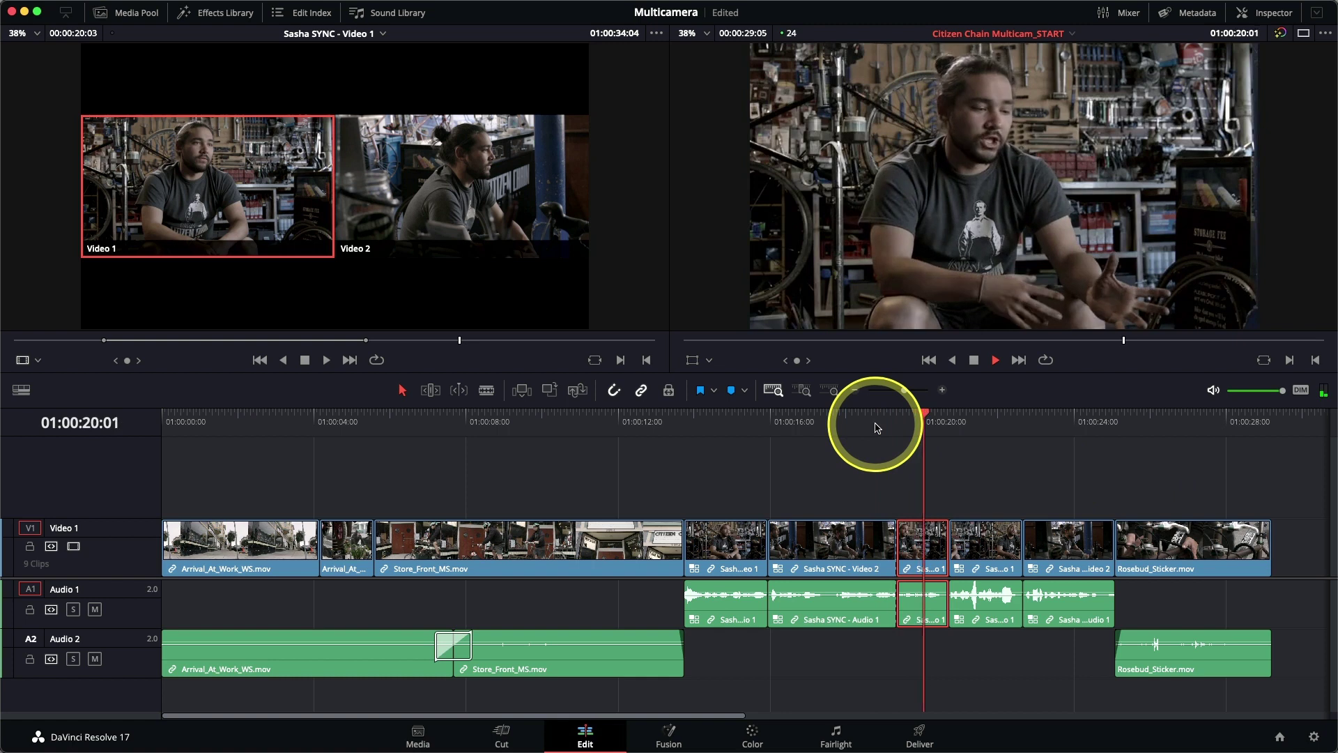
key(space)
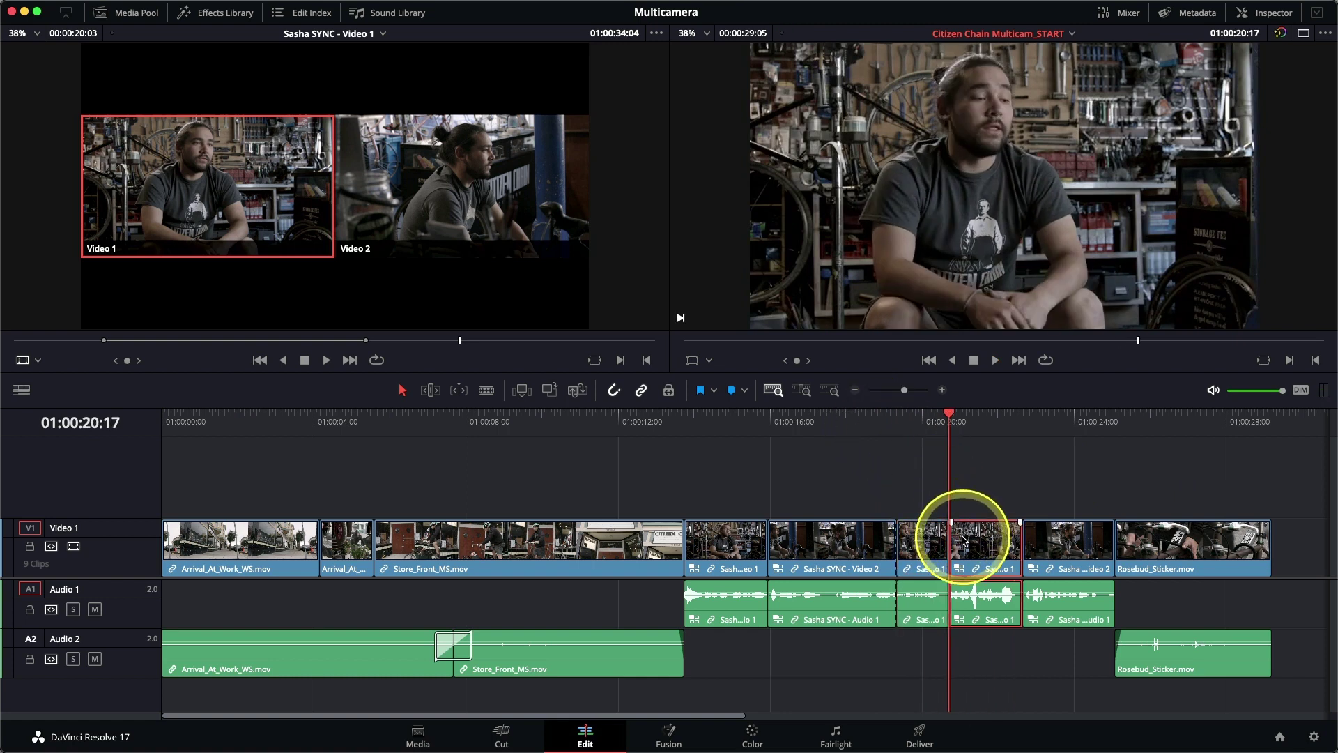
Switch the interview clip starting at 01:00:20:17 to the Video 2 angle and play it into the last interview clip.
right_click(964, 541)
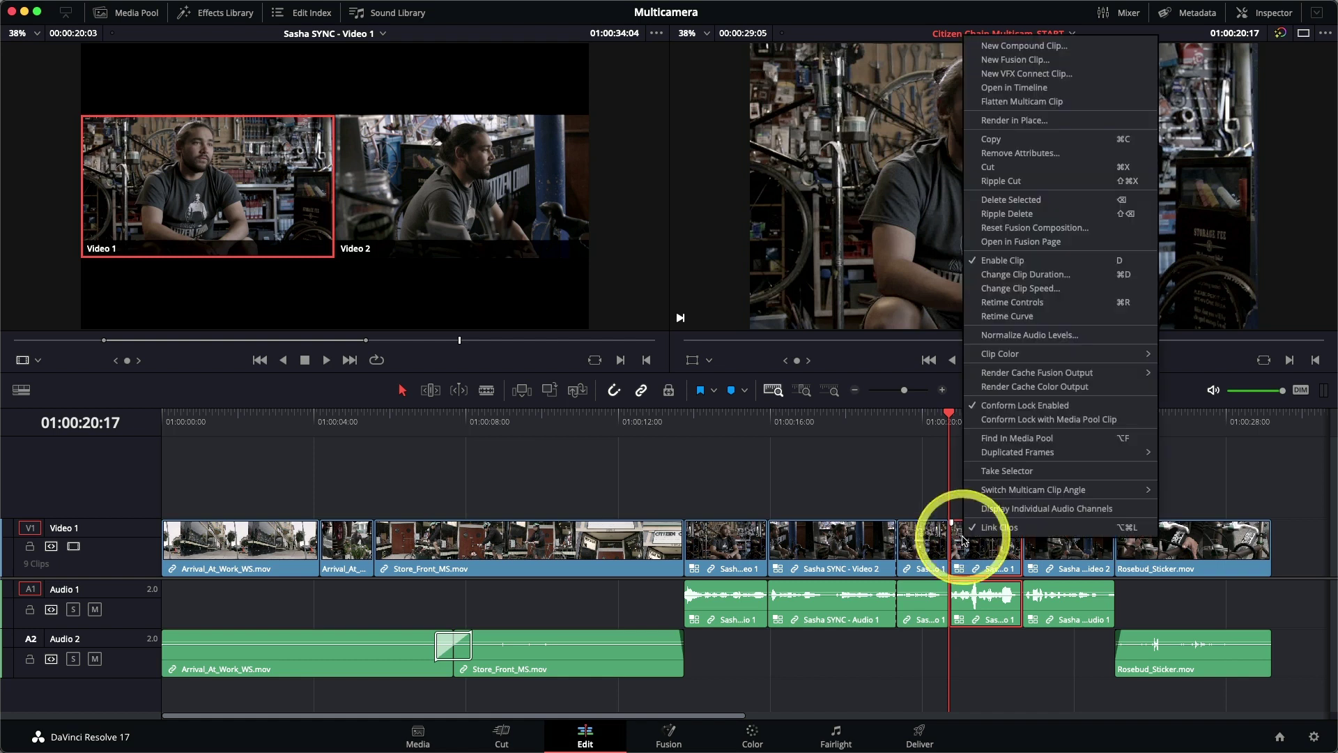
mouse_move(1022, 490)
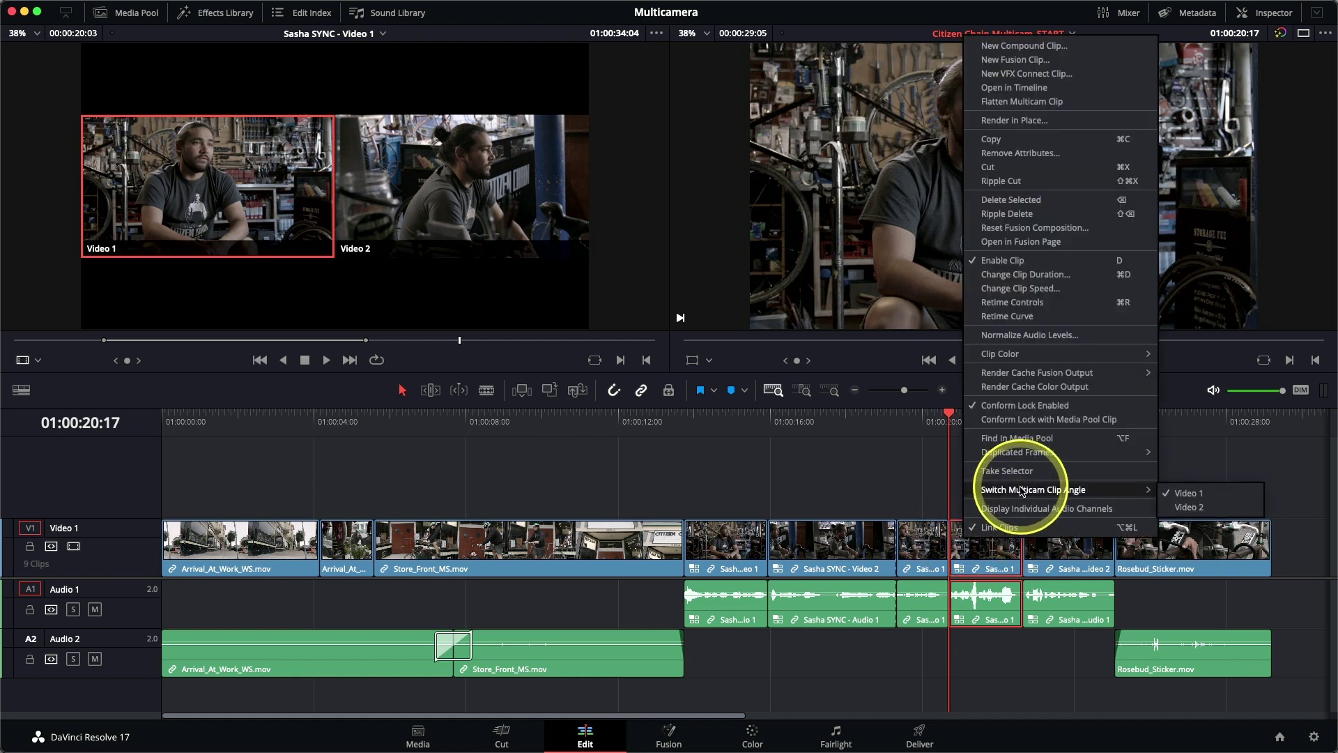
click(1187, 507)
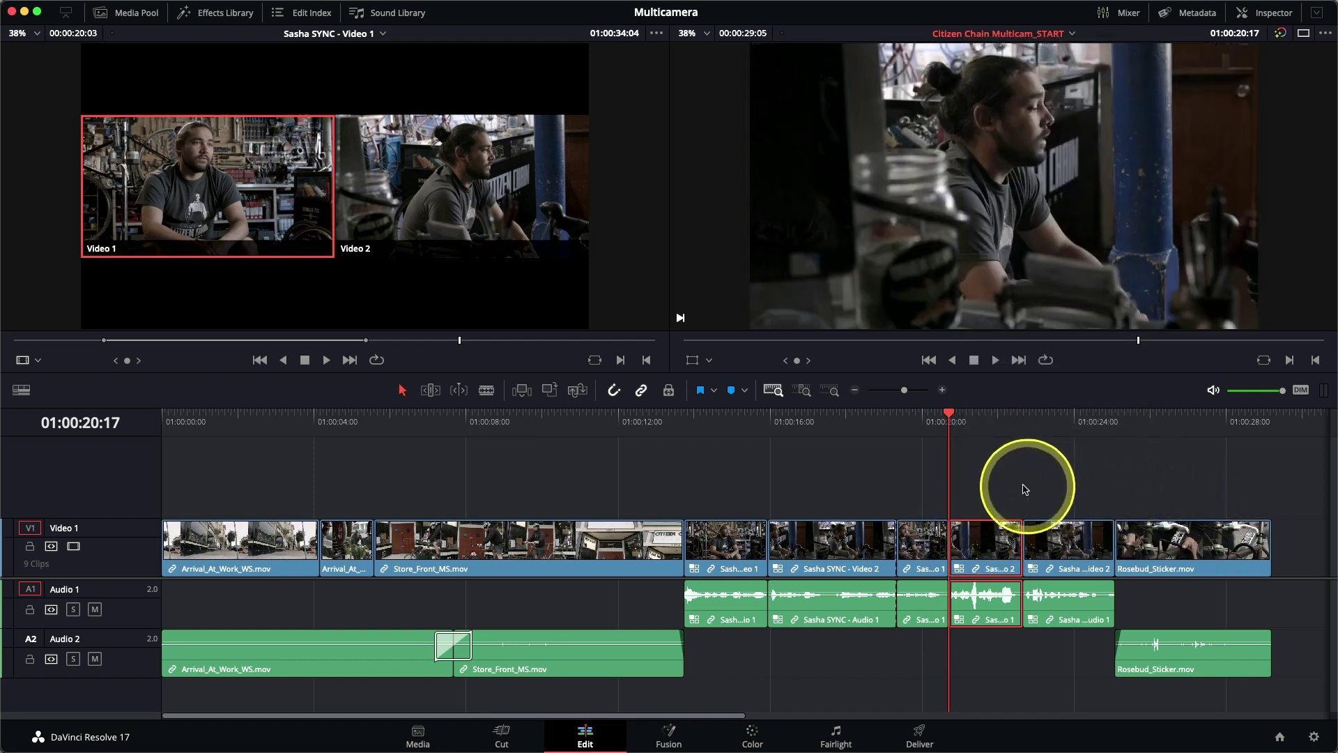
key(space)
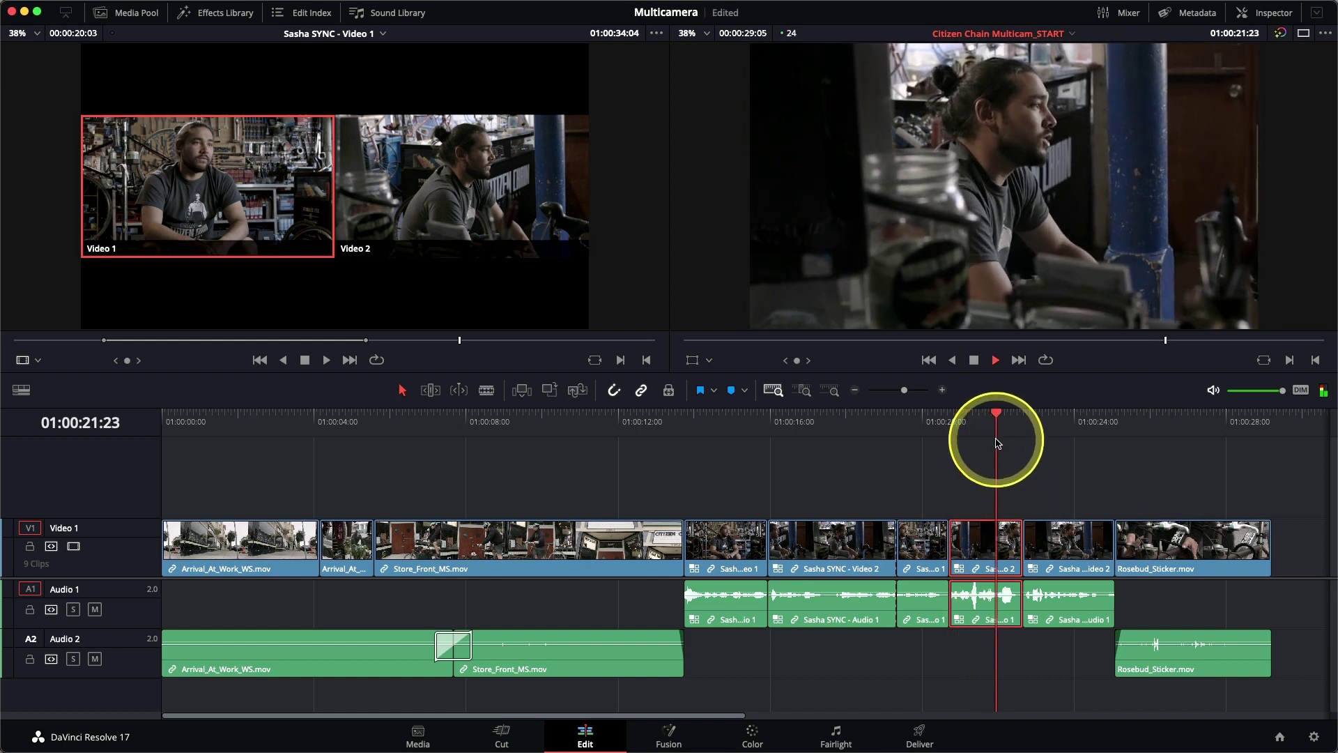
key(space)
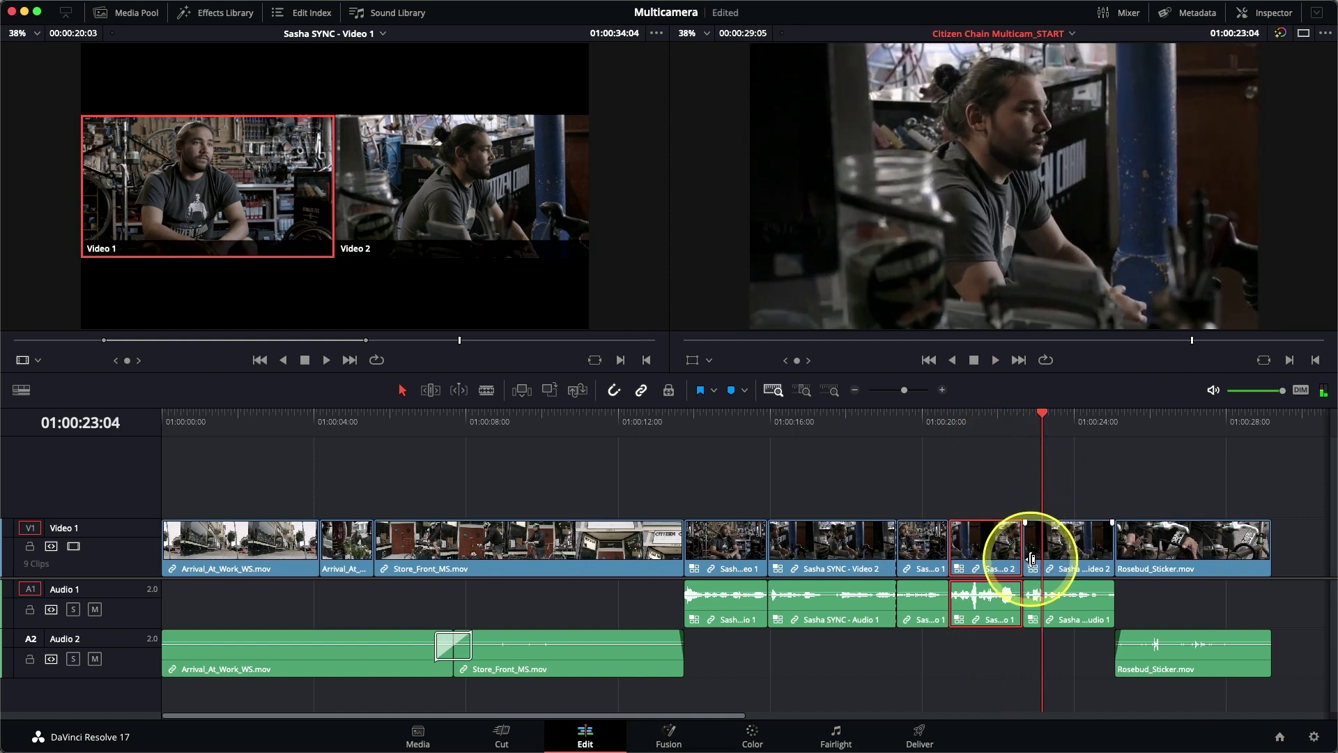
Set the last interview clip to the Video 1 angle and play the whole interview section.
right_click(1074, 546)
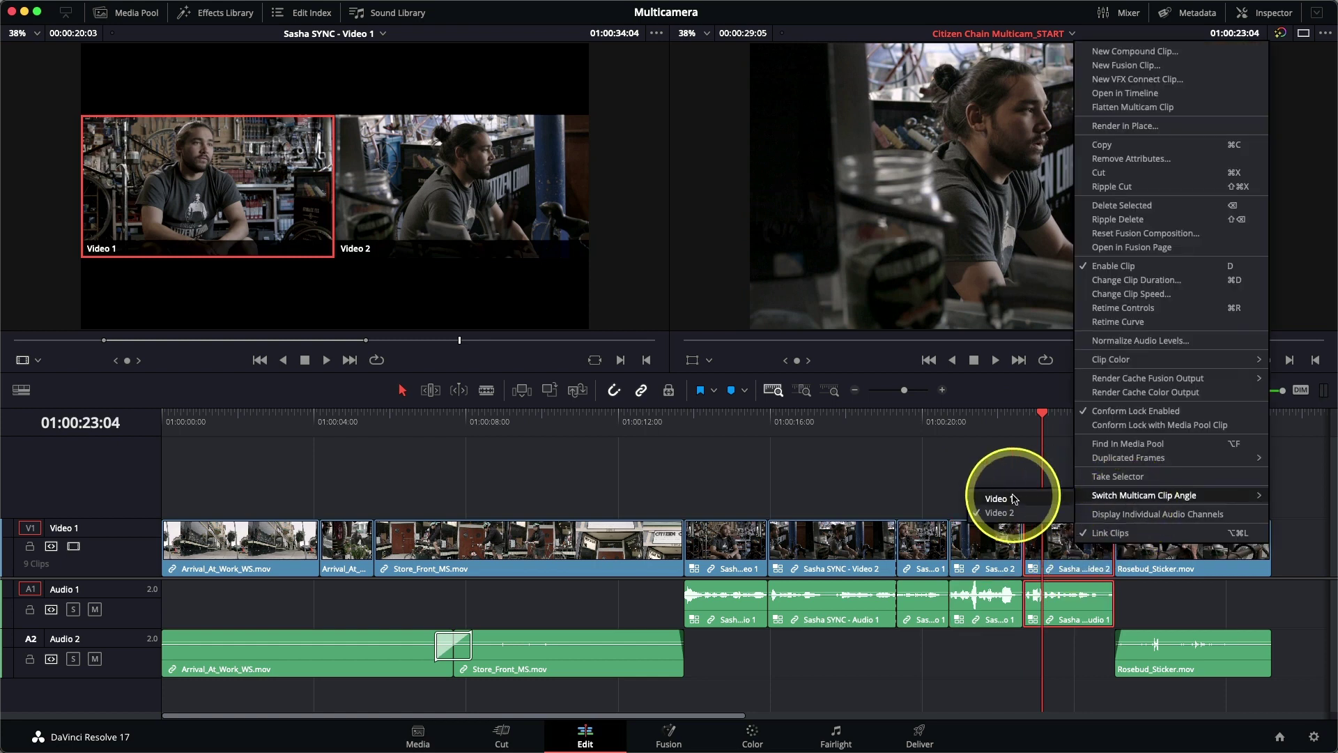
click(1014, 498)
click(683, 418)
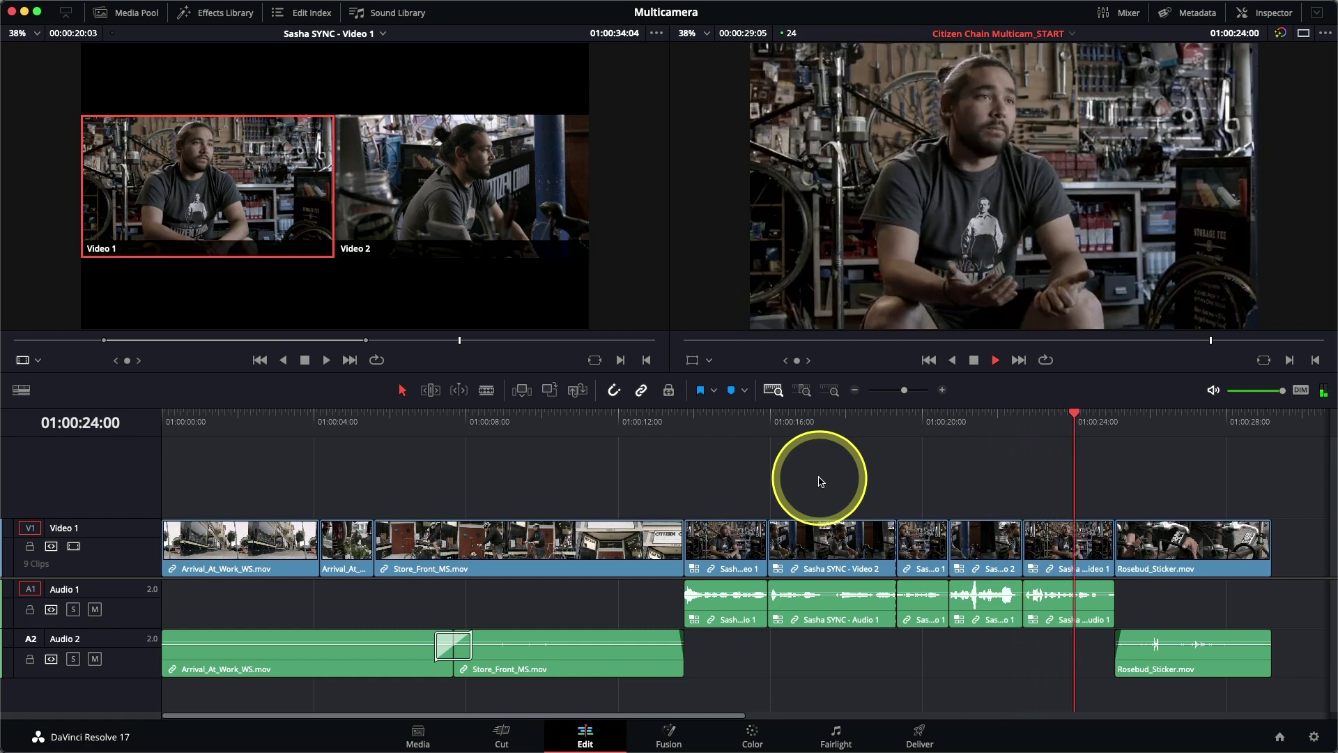
key(space)
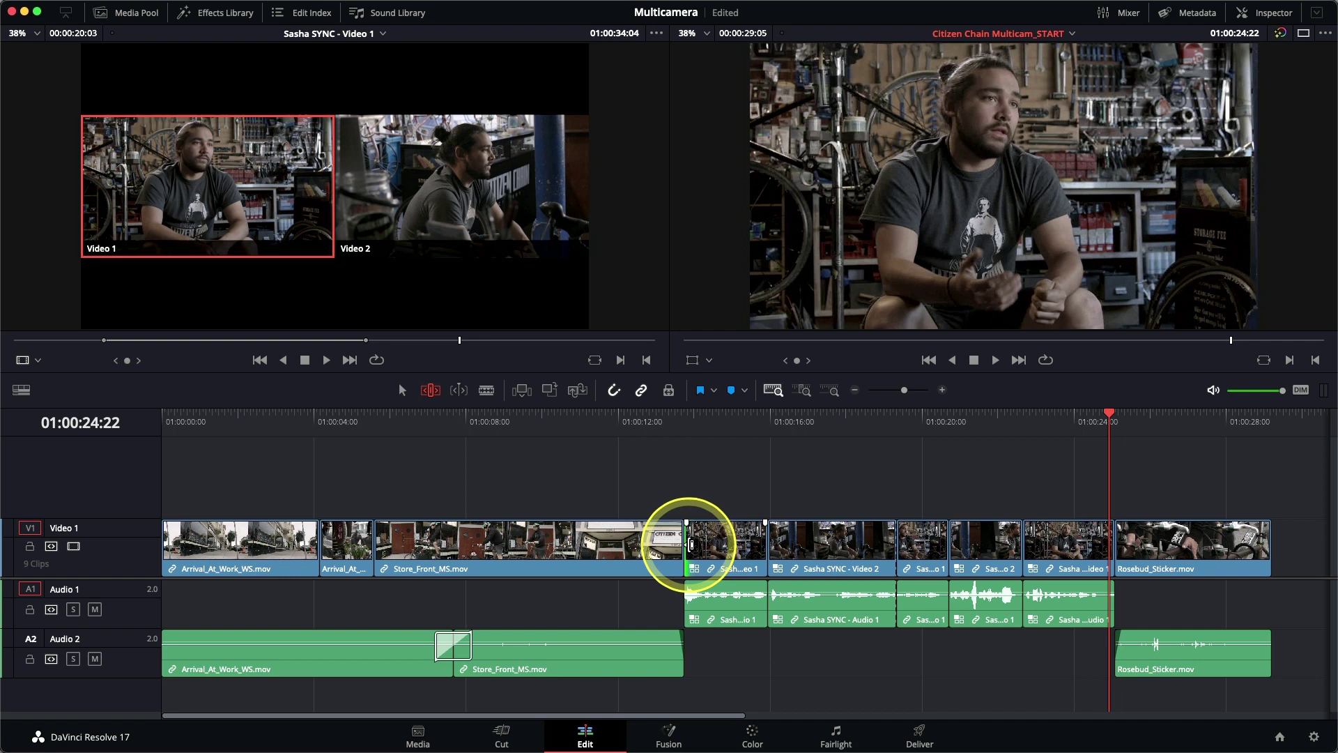
Ripple trim only the video at the first interview clip's start and the last one's end by about one second each, and preview the overlaps.
drag(690, 544, 725, 545)
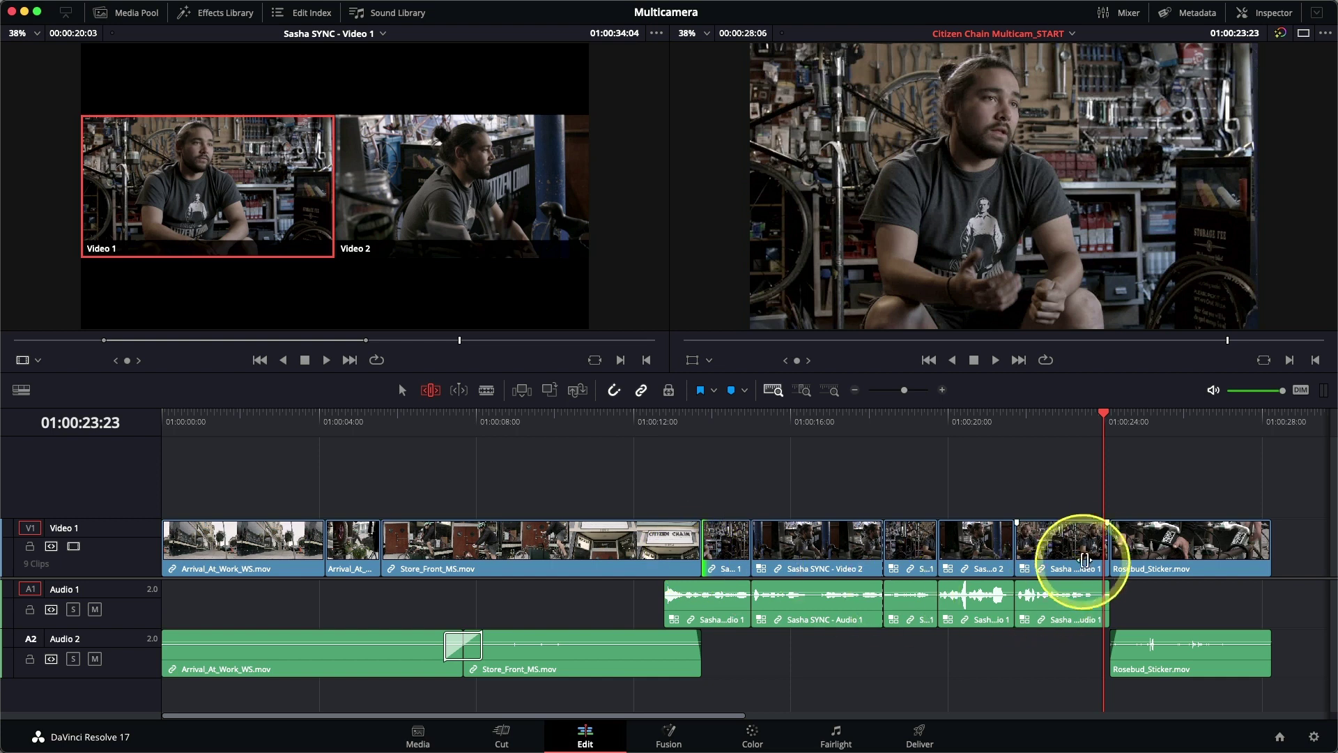
drag(1101, 549, 1060, 550)
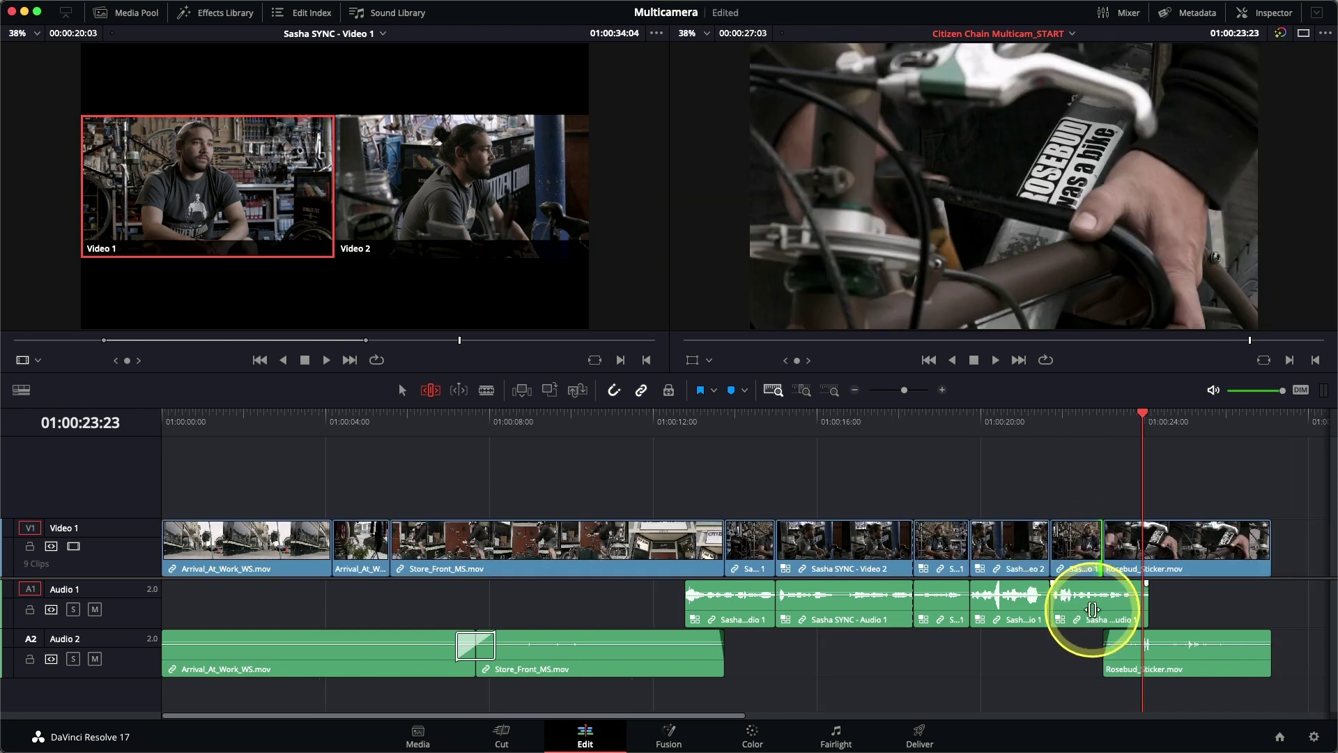
click(658, 424)
key(space)
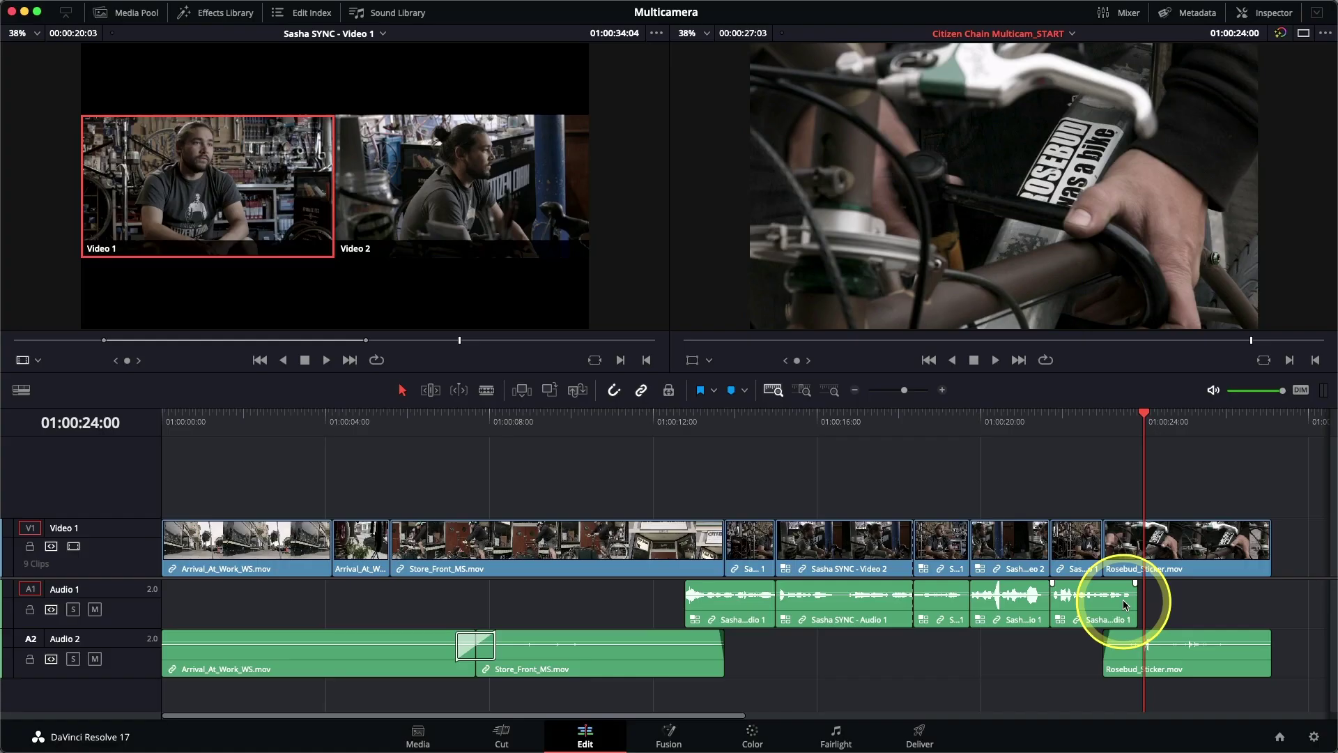
Flatten all the Sasha SYNC multicam clips in the timeline and play the interview section.
drag(741, 496, 1085, 723)
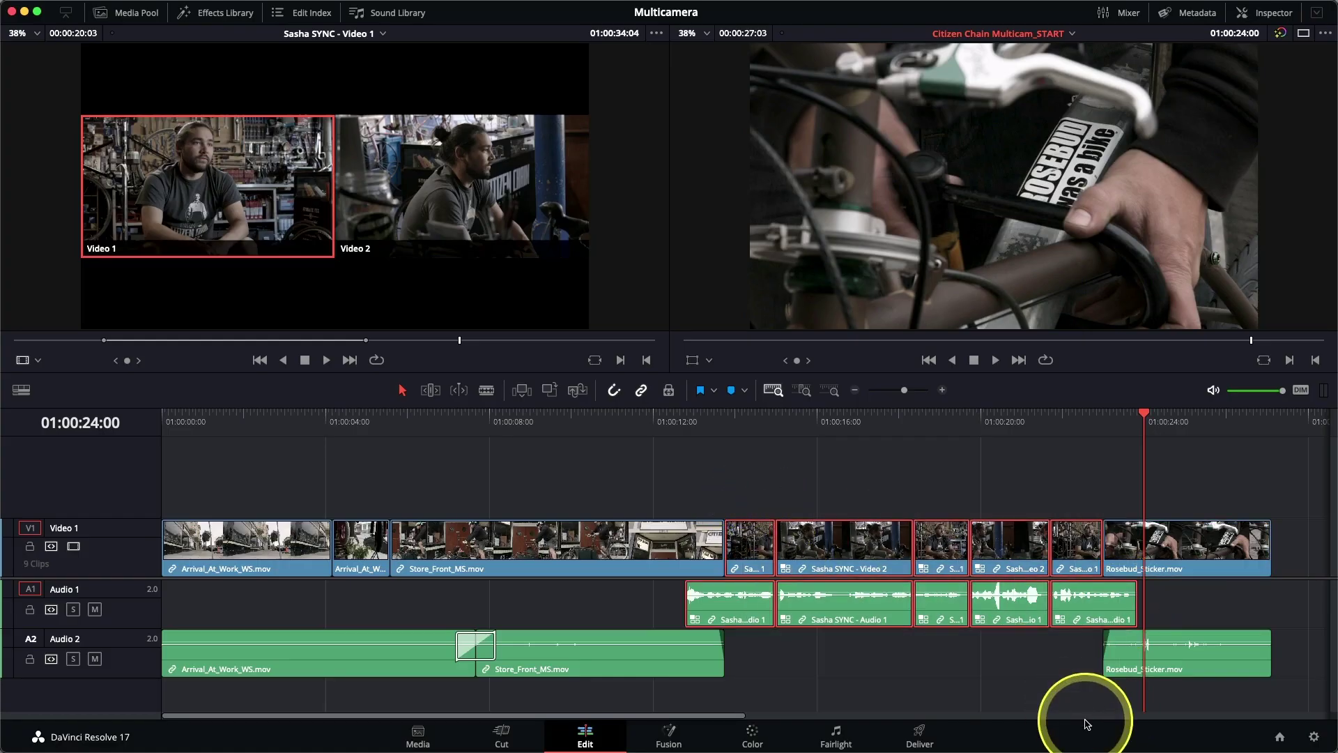
right_click(809, 545)
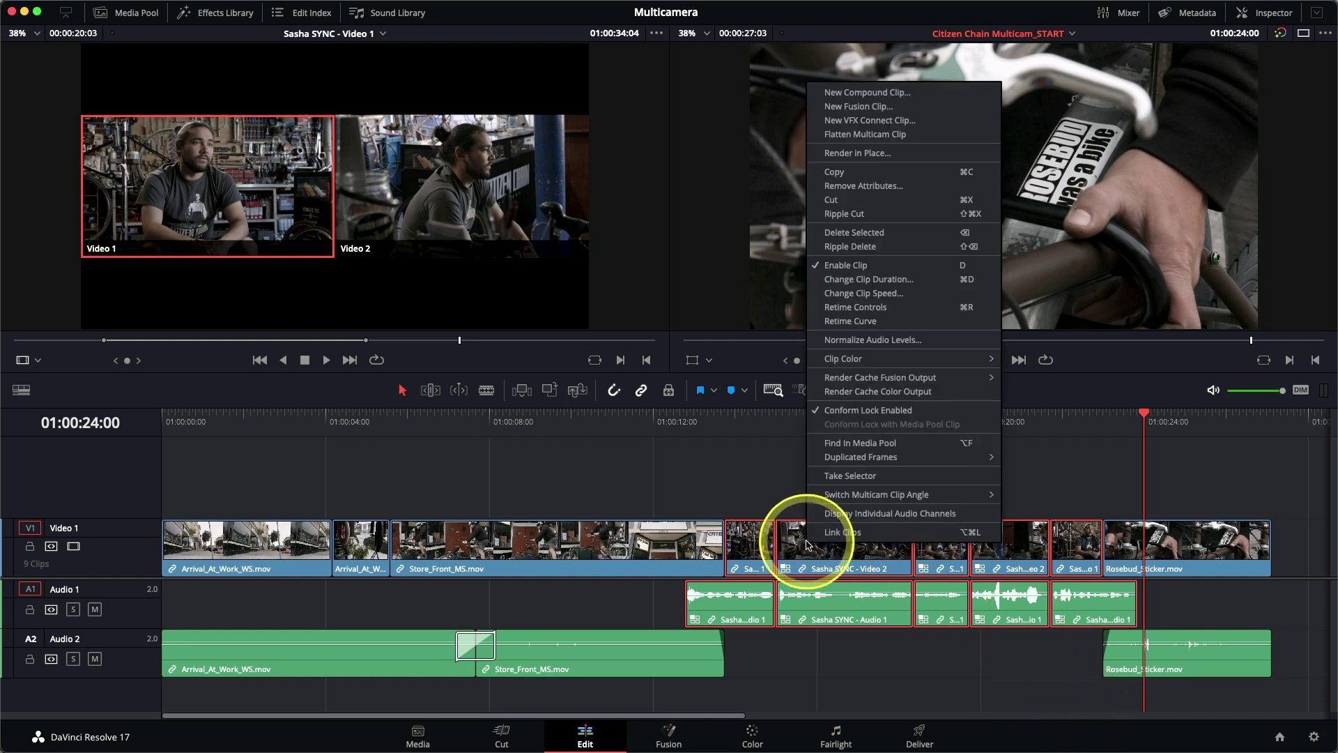
click(857, 142)
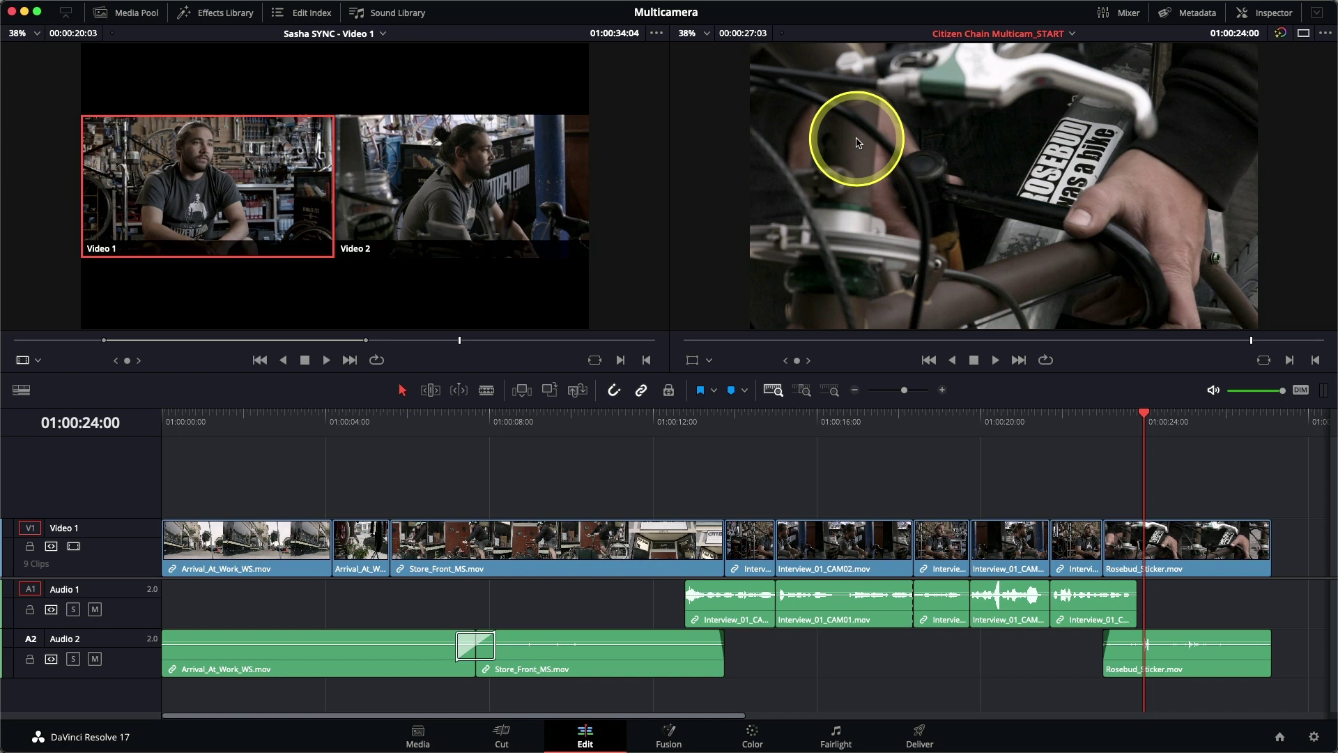
click(672, 421)
key(space)
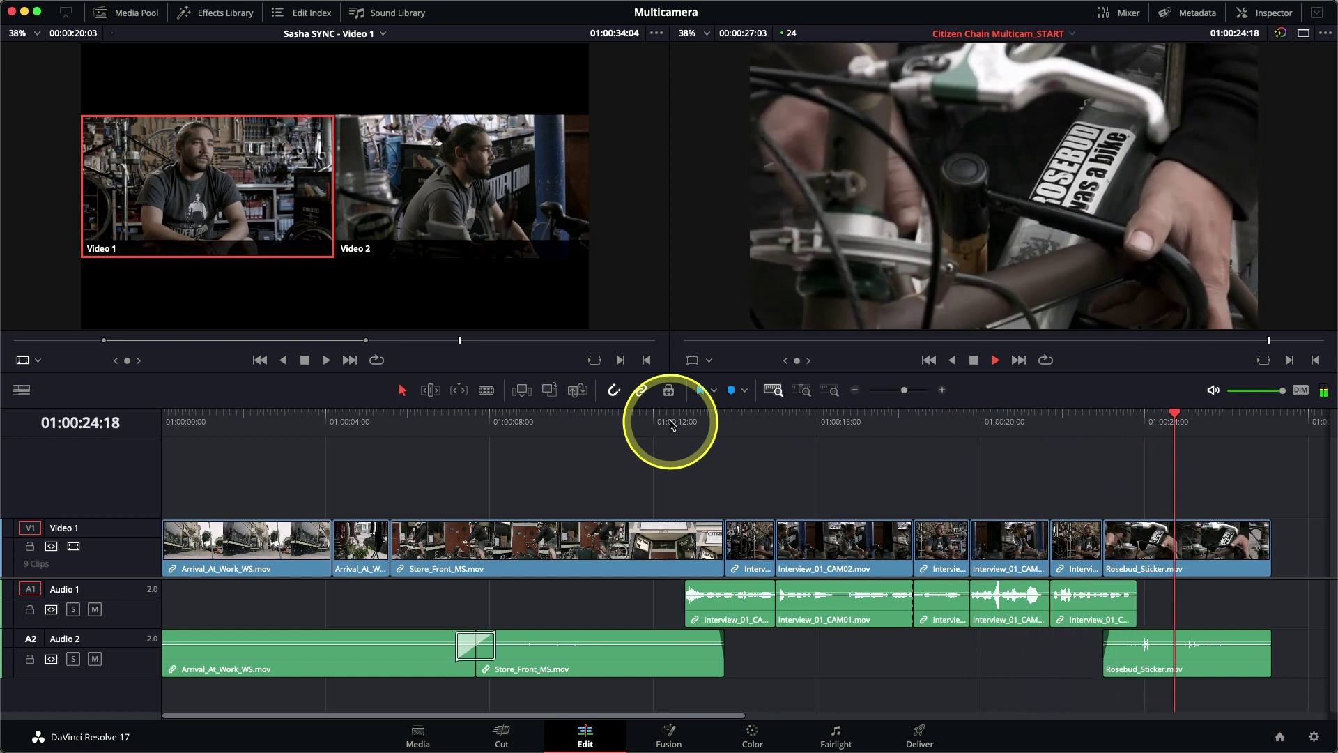
key(space)
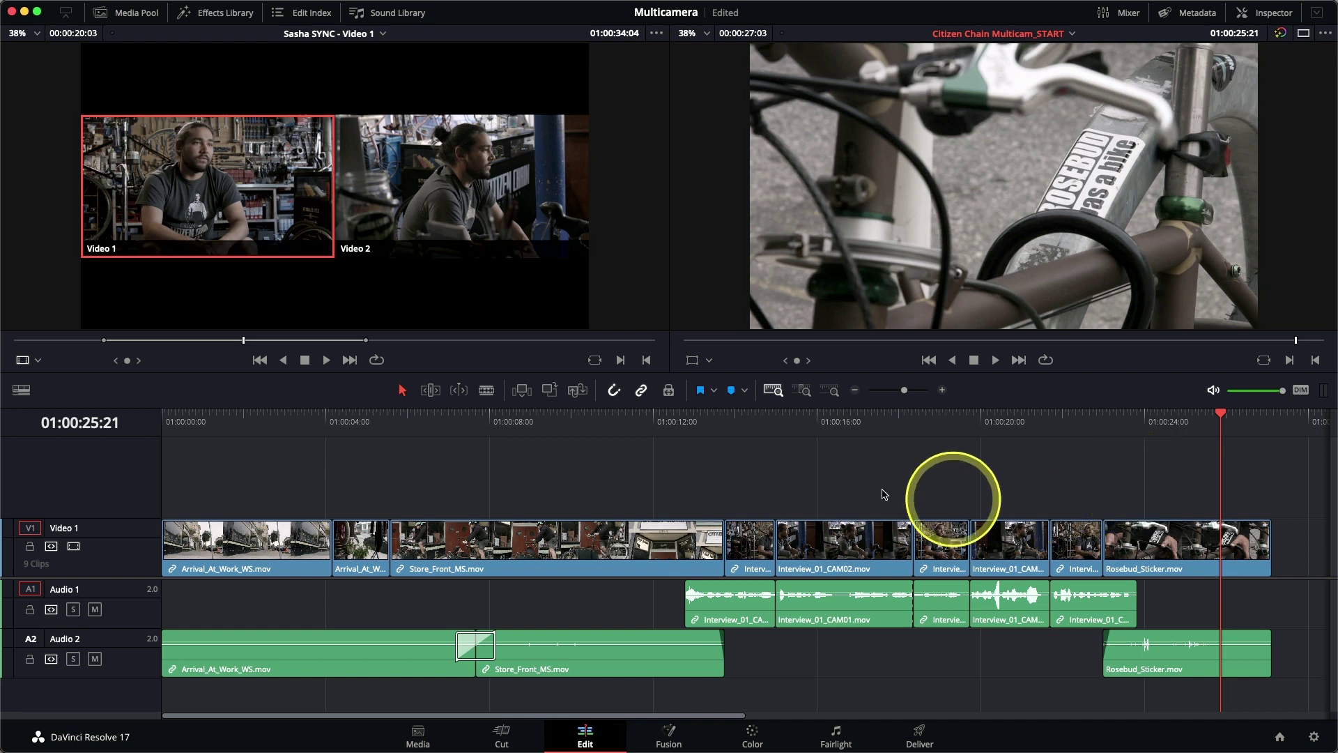
Show the Media Pool, fit the whole timeline in view, and open the Miserable Girl bin.
click(138, 13)
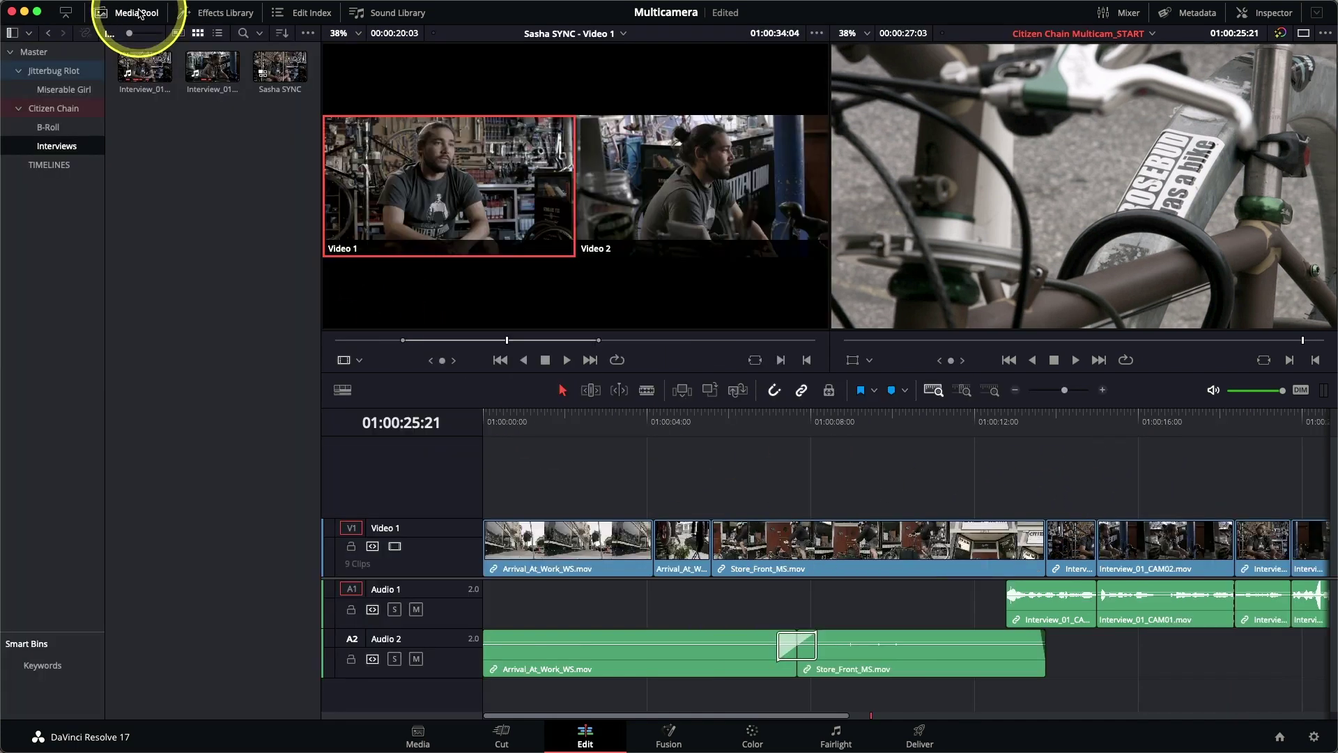
key(shift+z)
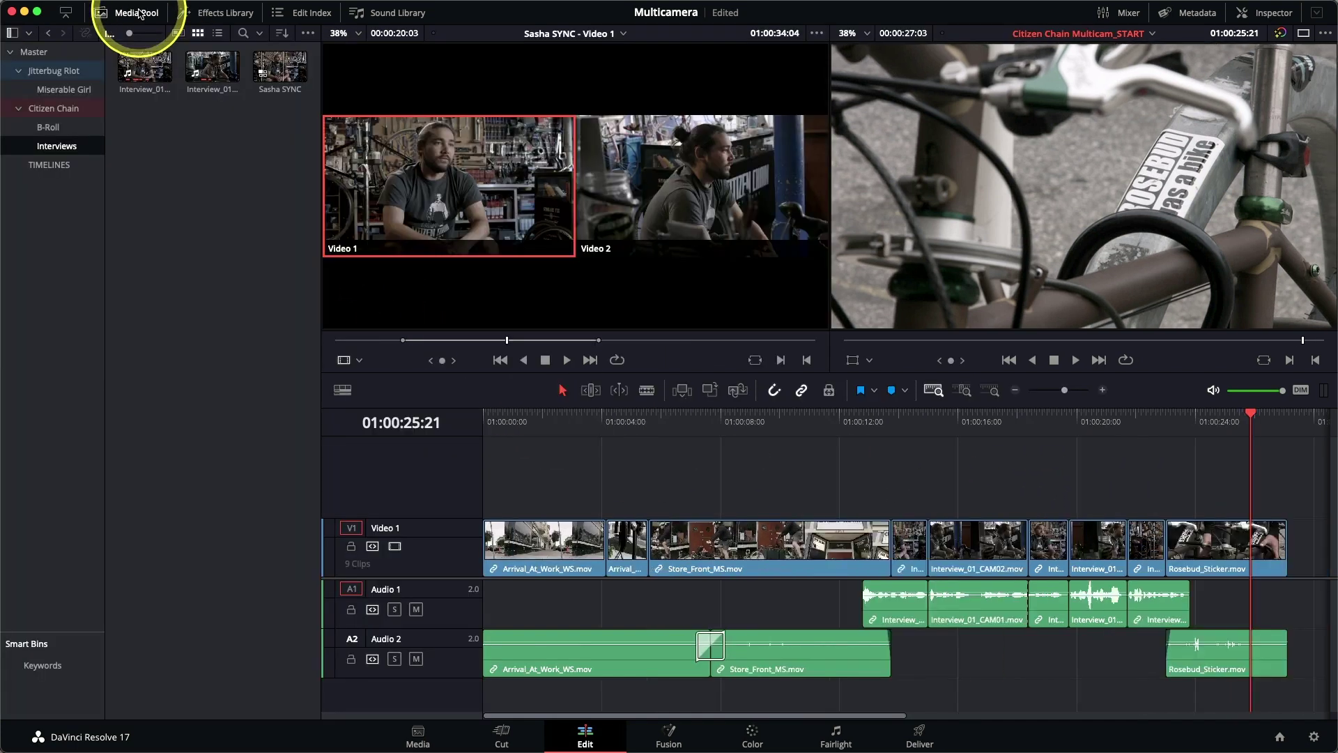
click(70, 95)
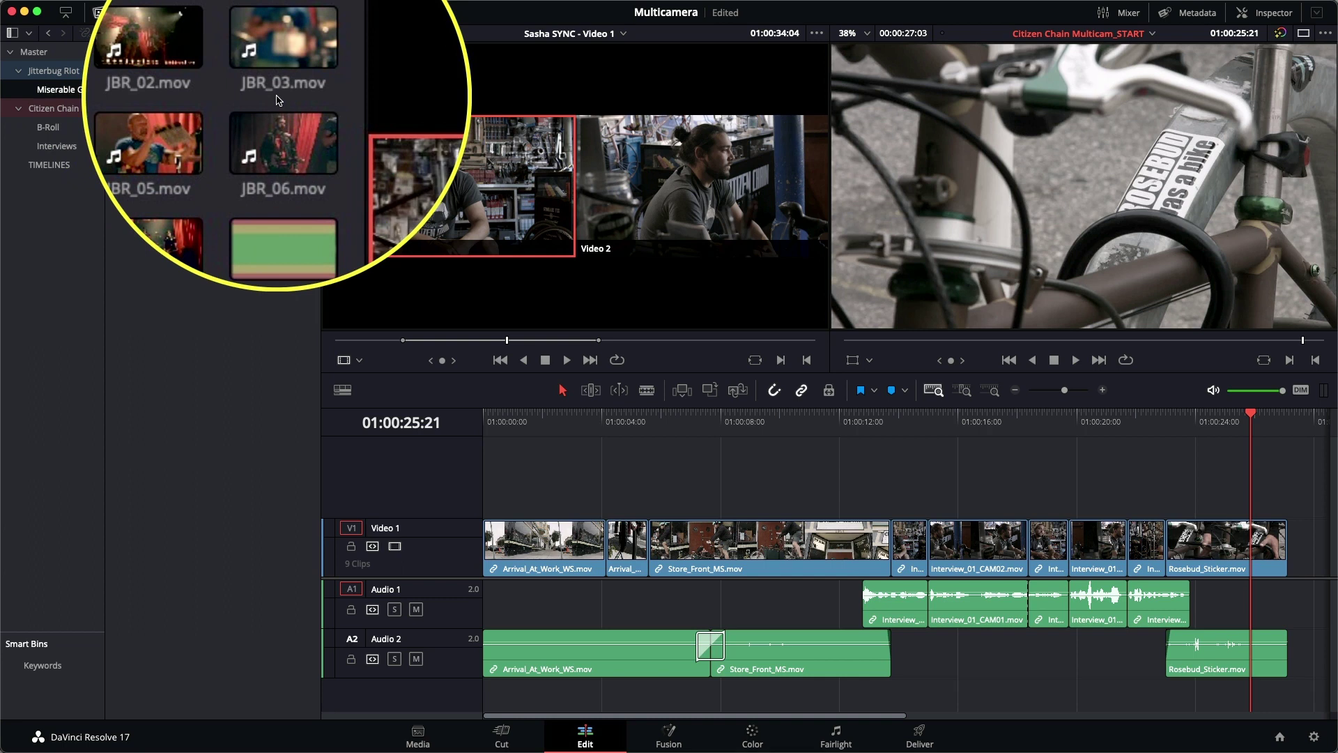
Inspect the file metadata, including the camera numbers, of JBR_01.mov, JBR_02.mov and JBR_03.mov in the Miserable Girl bin.
click(147, 73)
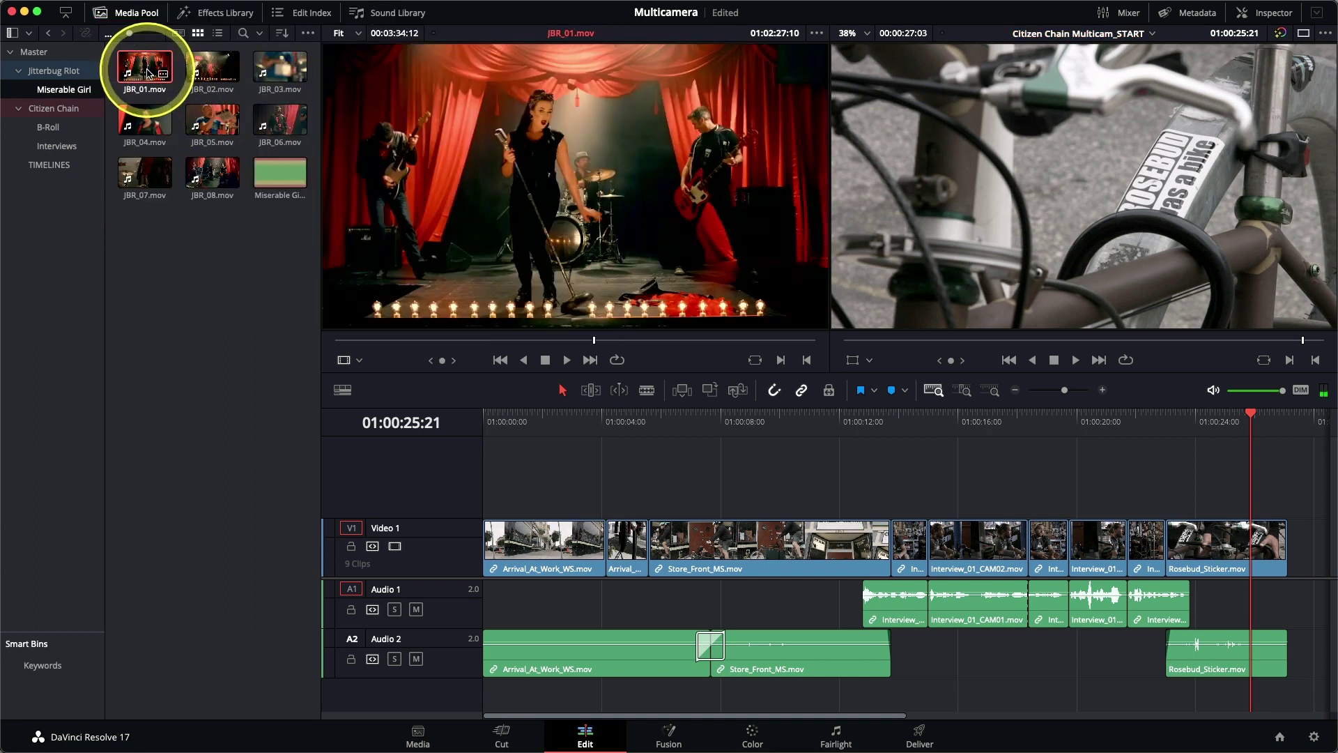
click(1268, 13)
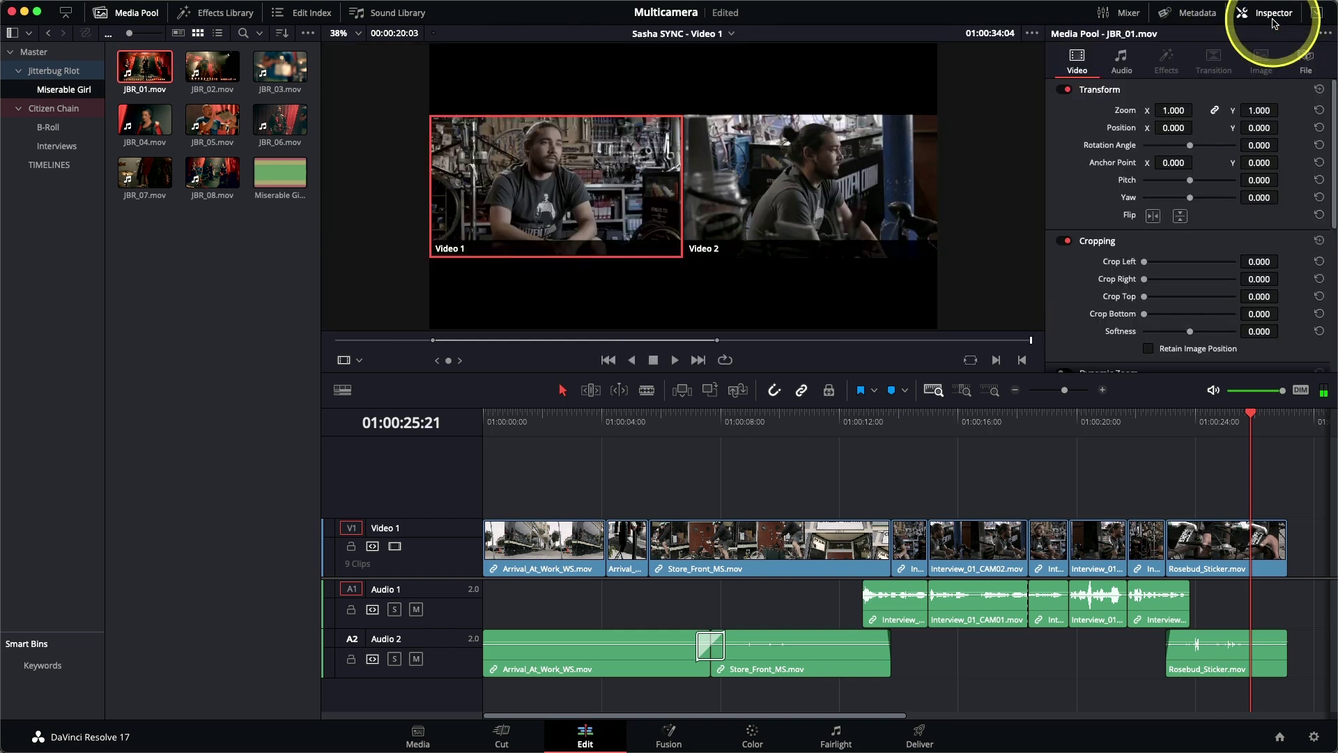
click(1298, 61)
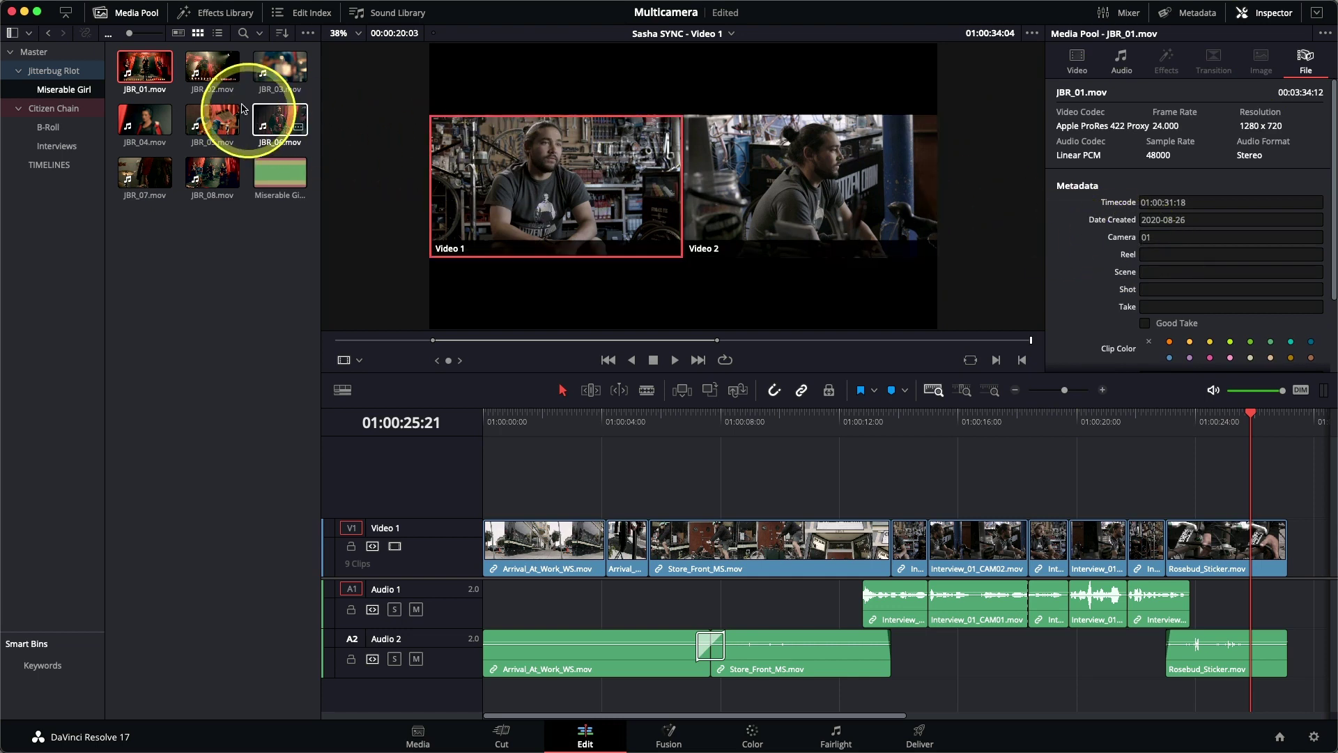
double_click(207, 75)
click(207, 74)
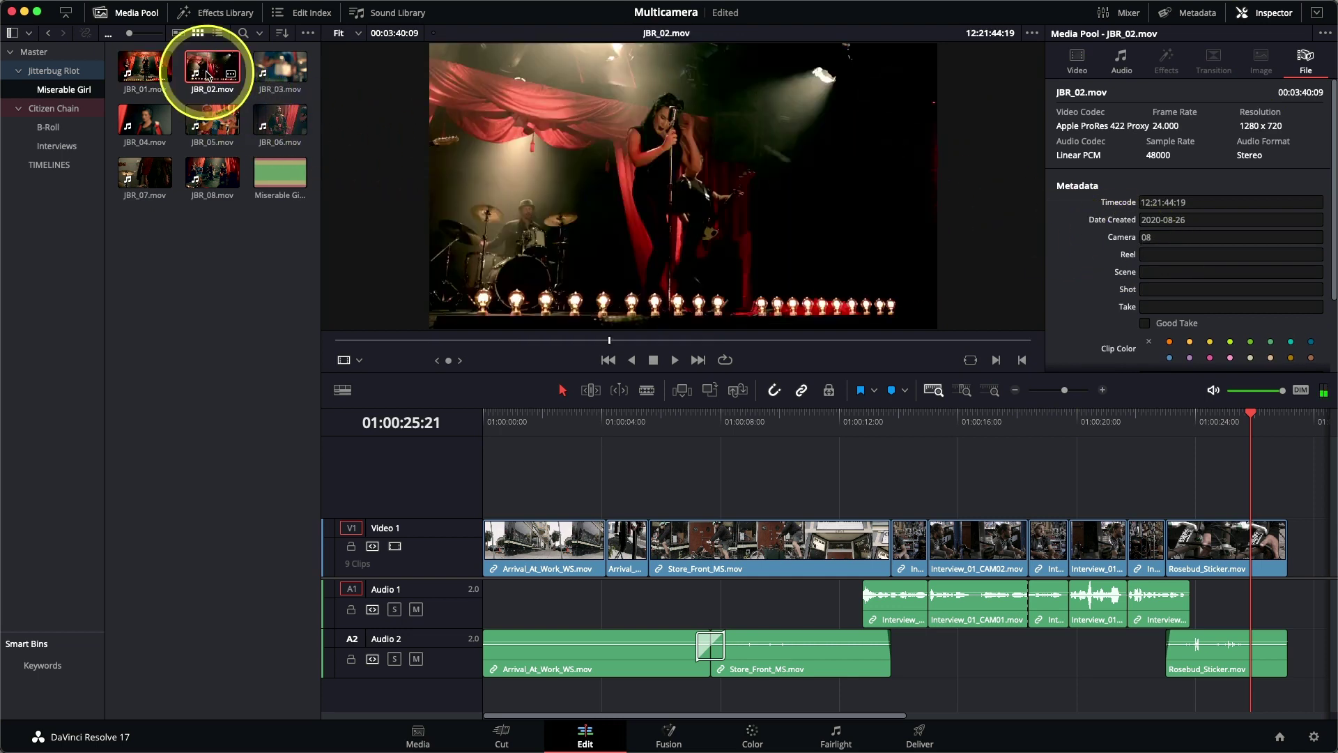
key(q)
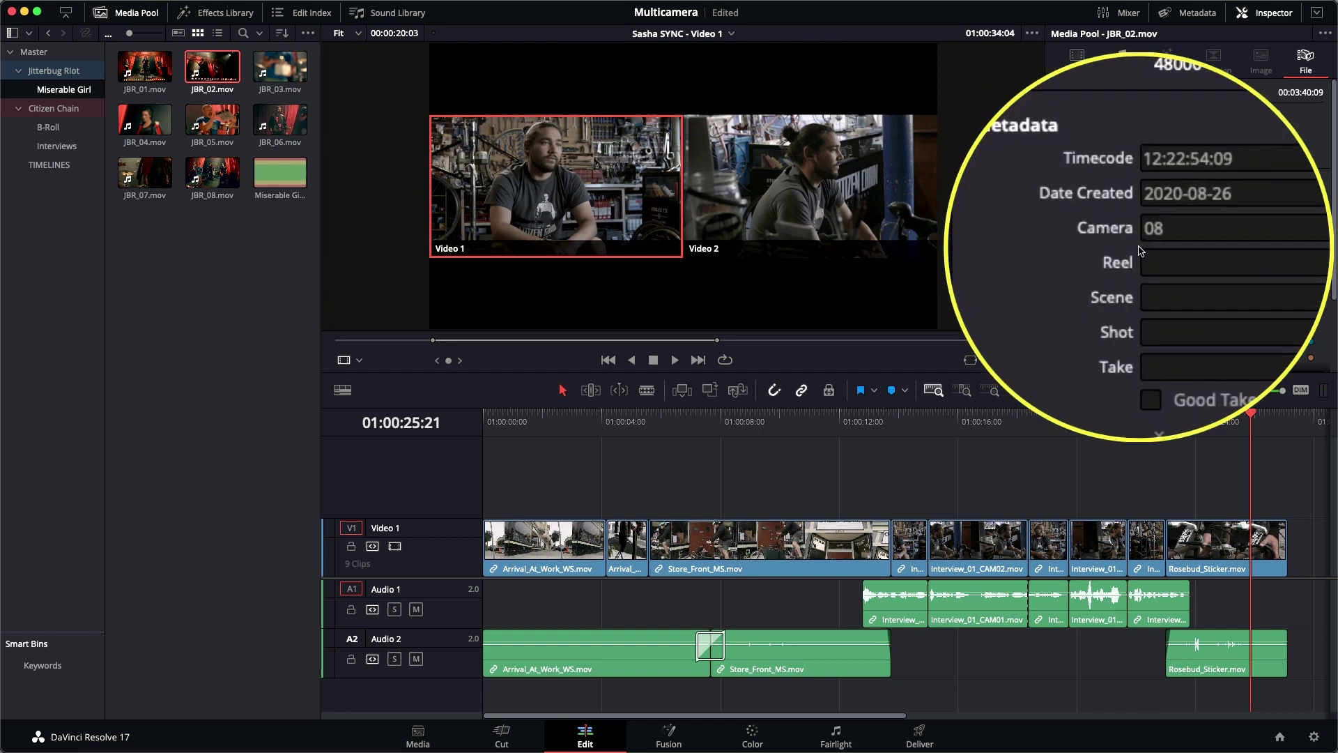
click(261, 63)
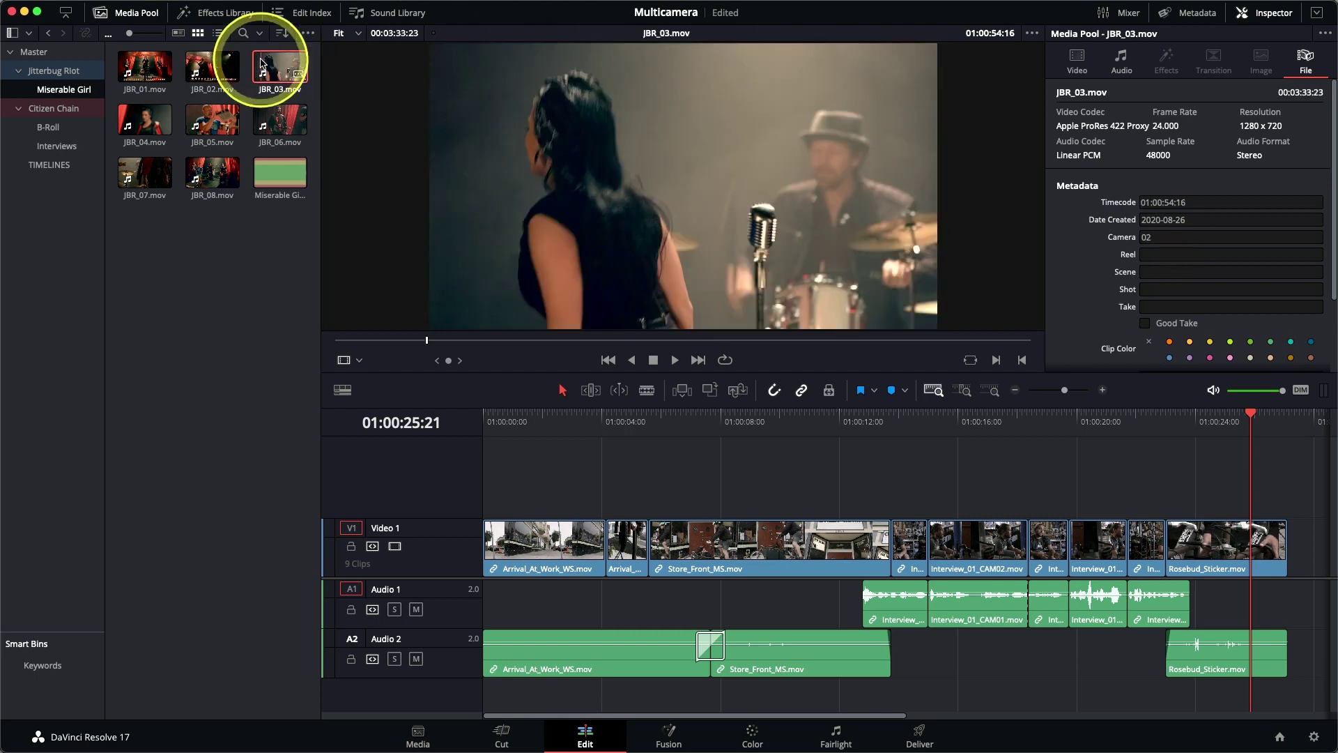
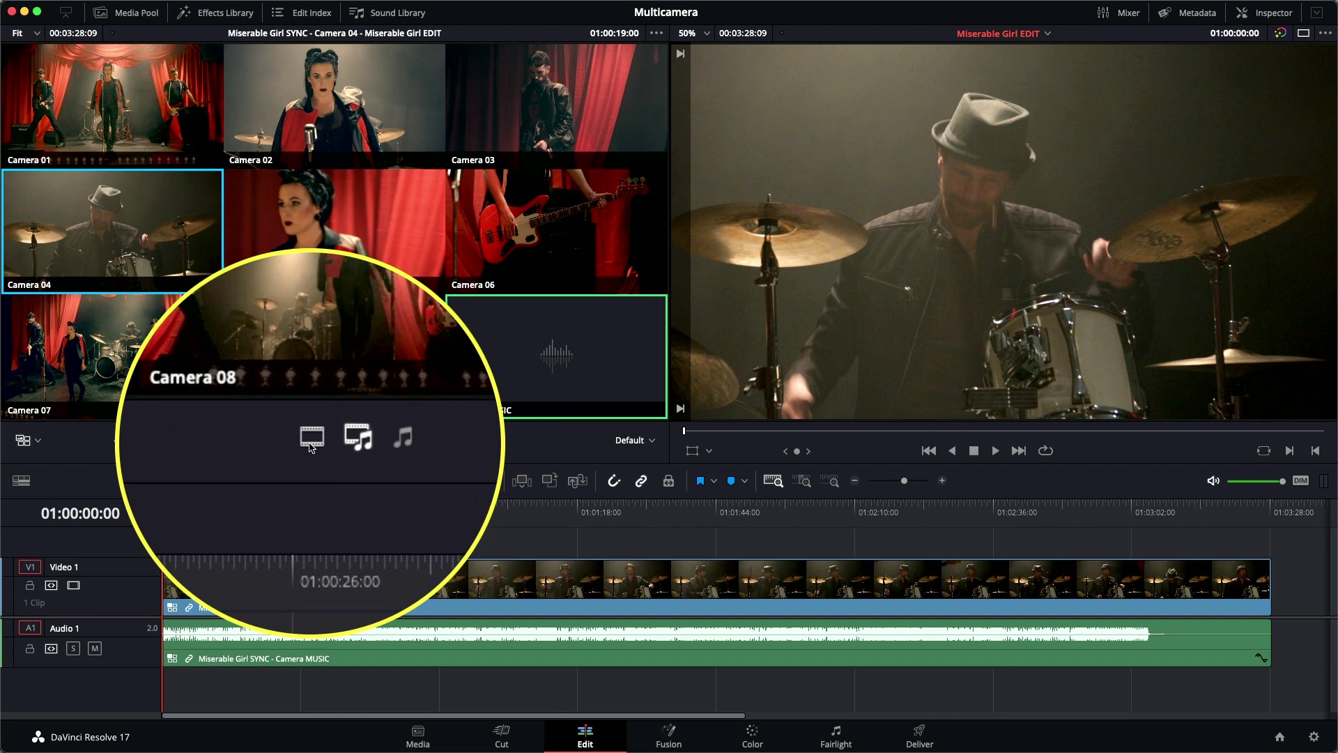
Restrict multicam switching to video only and cut live during playback to Cameras 01, 03, 04, 01, 03, 06 and 04 up to about 01:00:20.
click(310, 442)
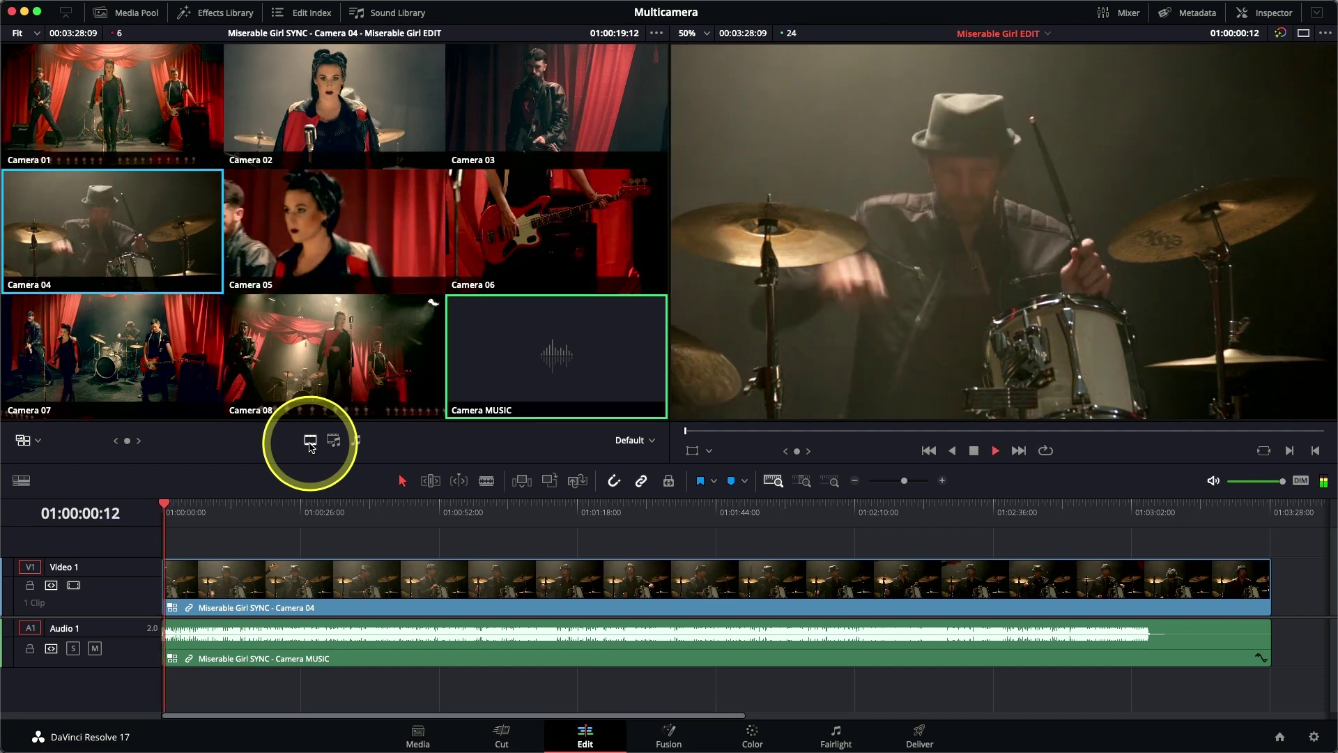
click(149, 121)
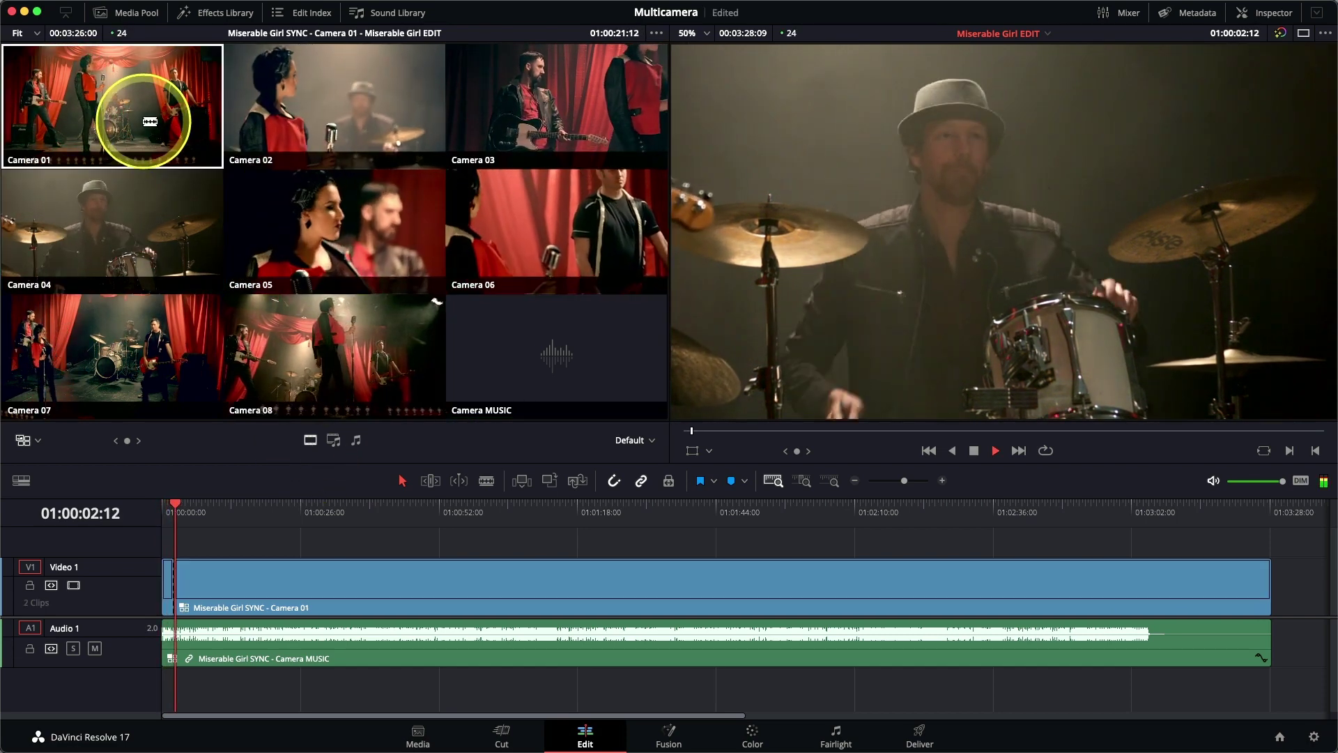
click(515, 85)
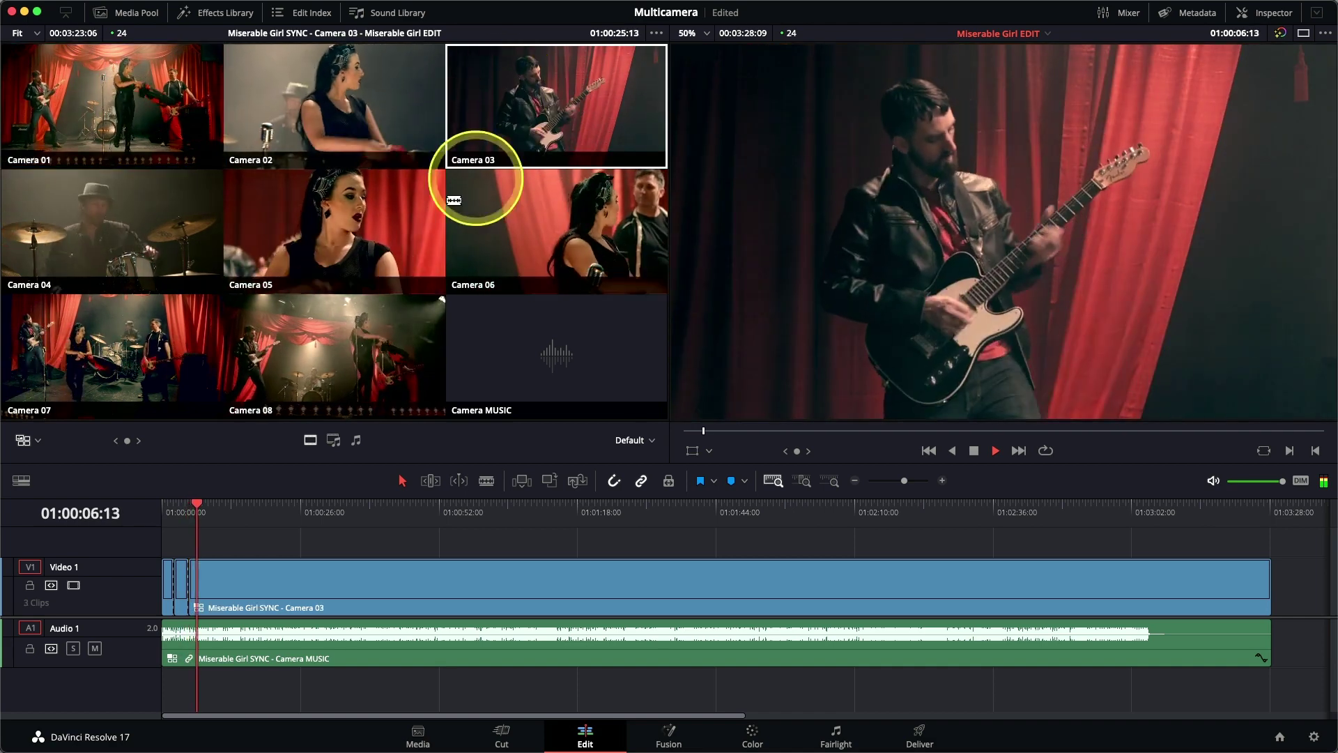
click(129, 213)
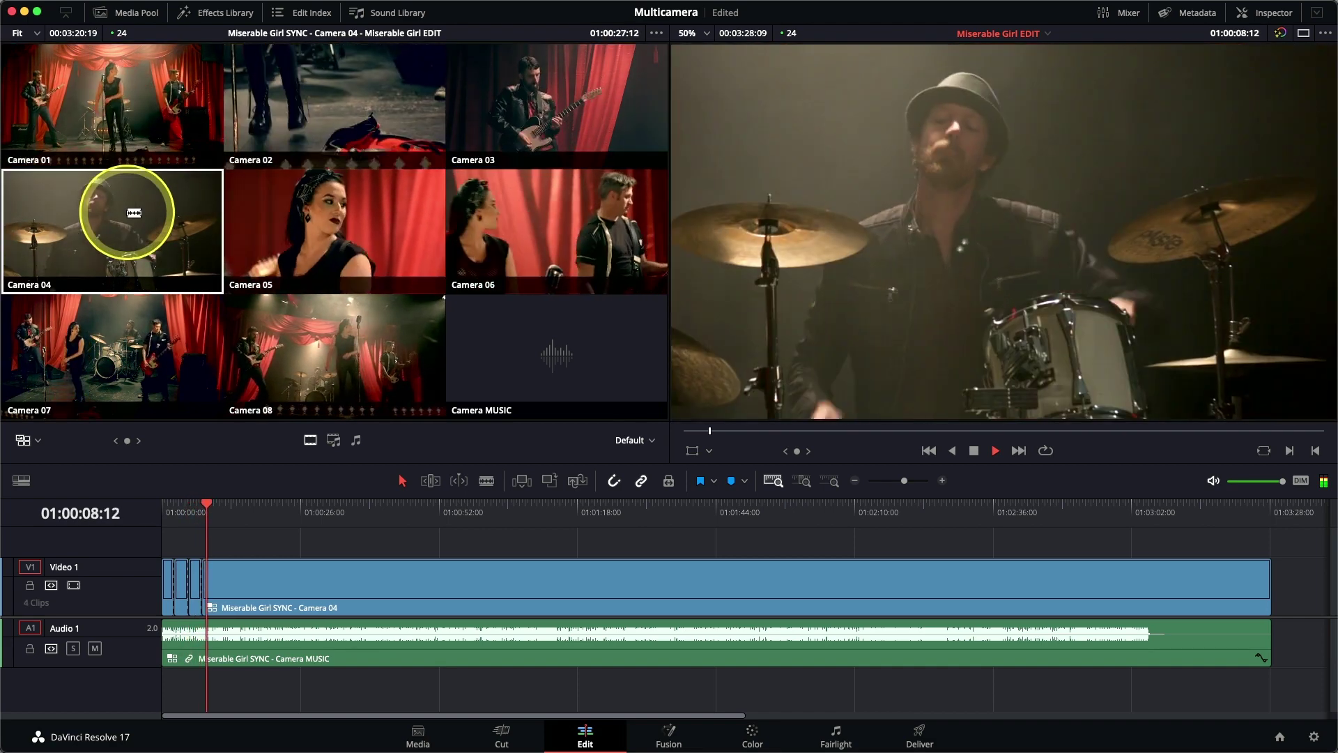
click(122, 102)
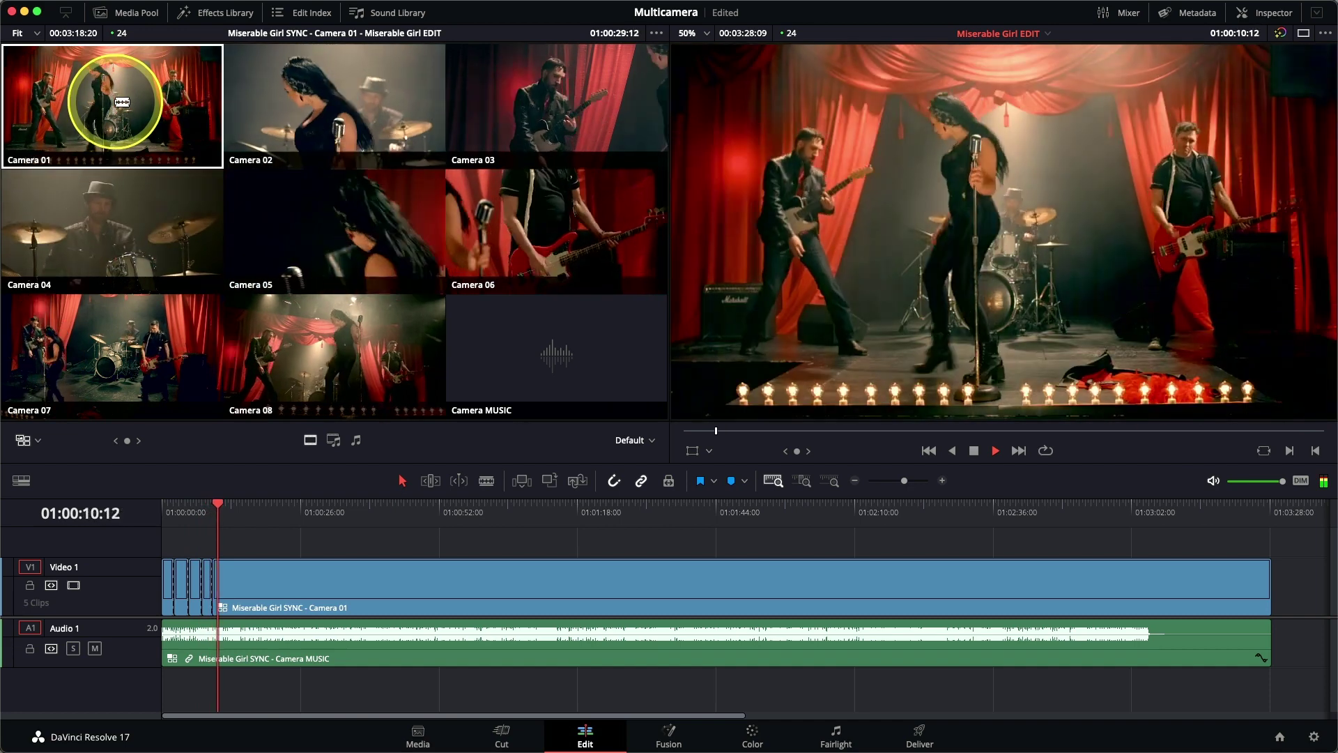
click(534, 128)
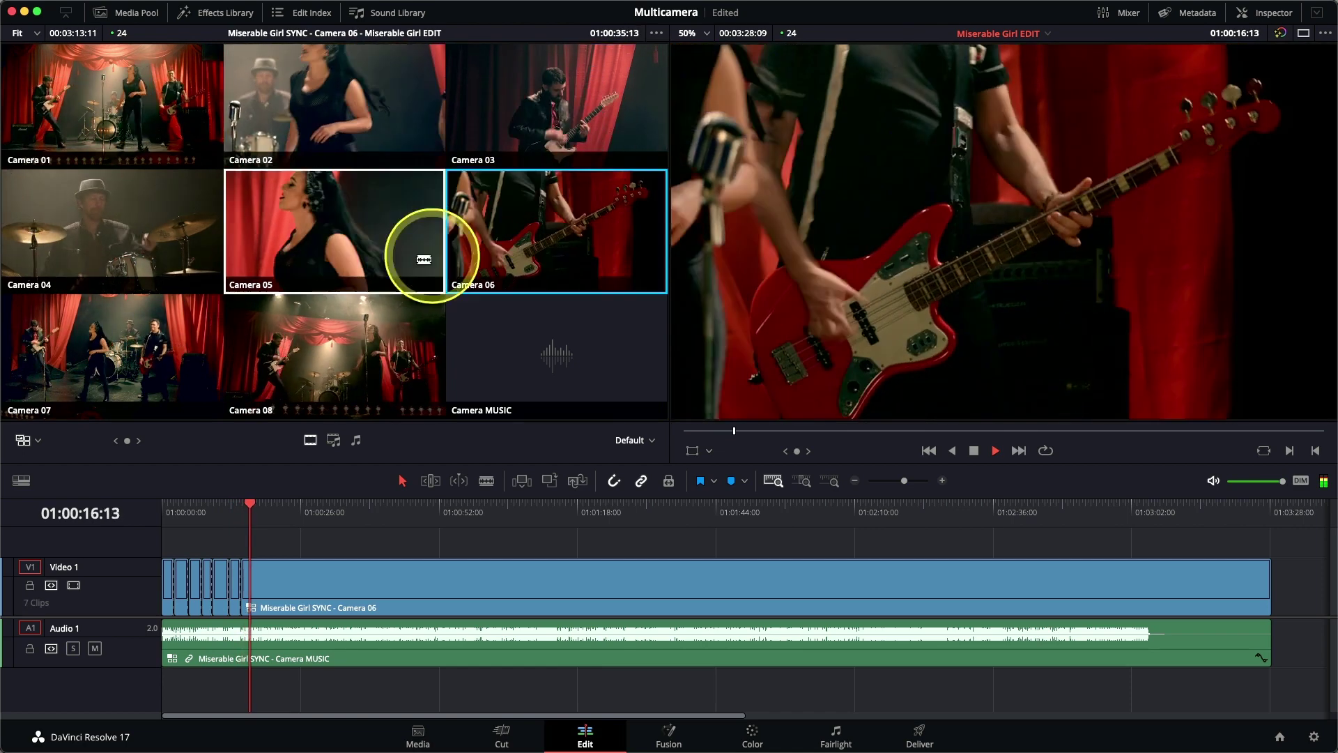
click(173, 226)
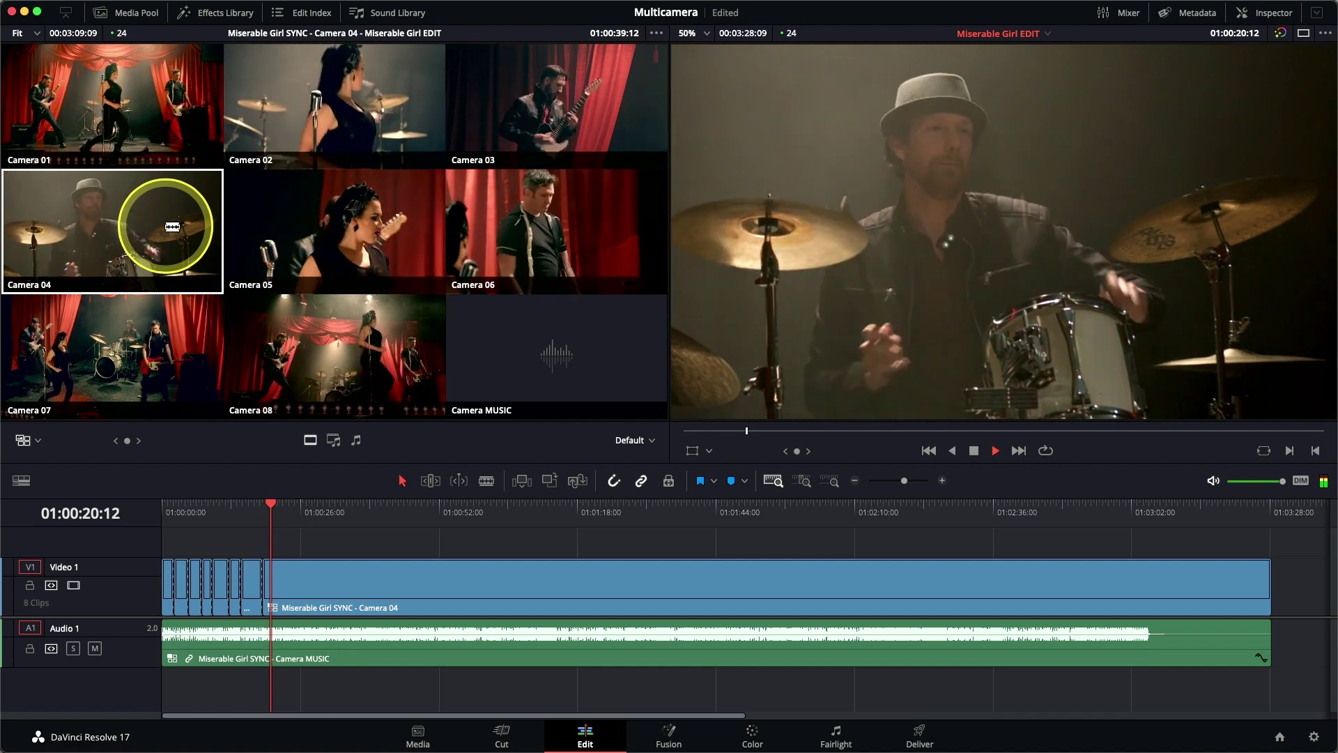
Cut live to Cameras 01, 02, 08, 04, 03, 05 and 01 on the Miserable Girl EDIT timeline up to about 01:00:42.
click(200, 141)
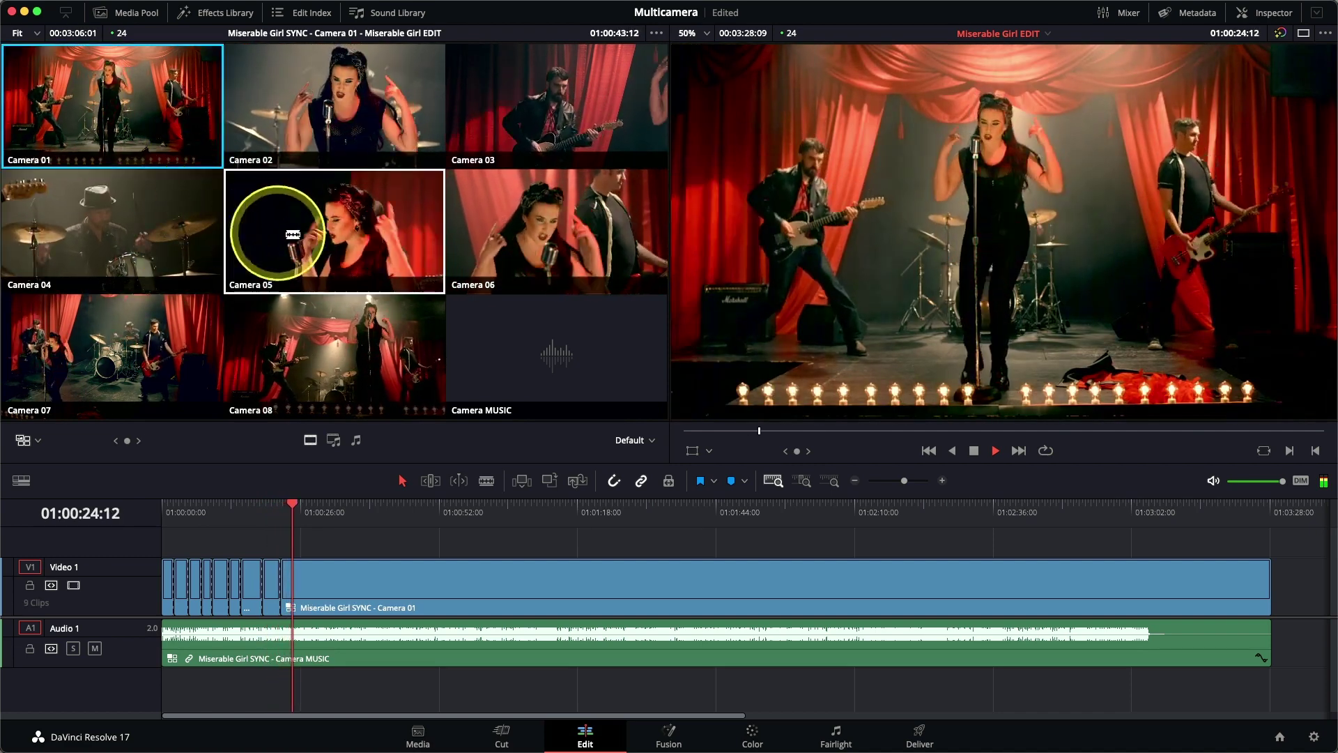
click(338, 132)
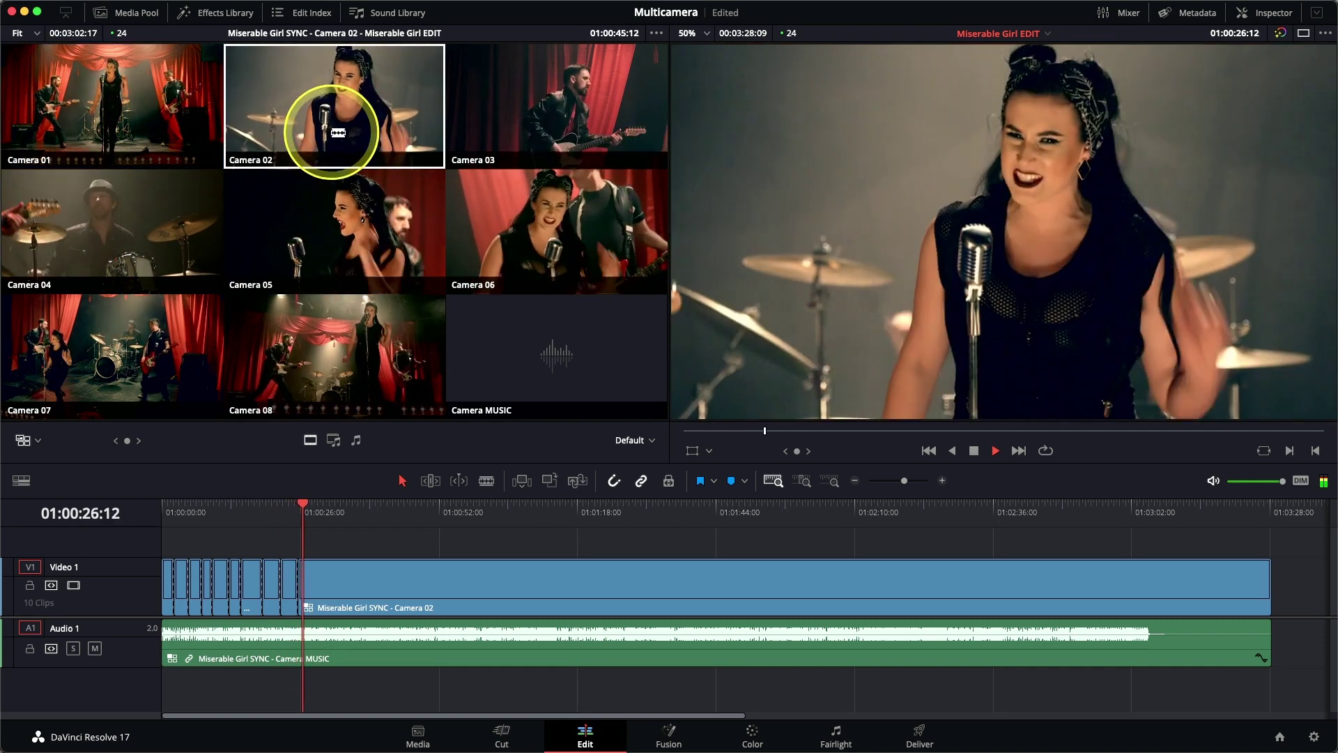
click(291, 342)
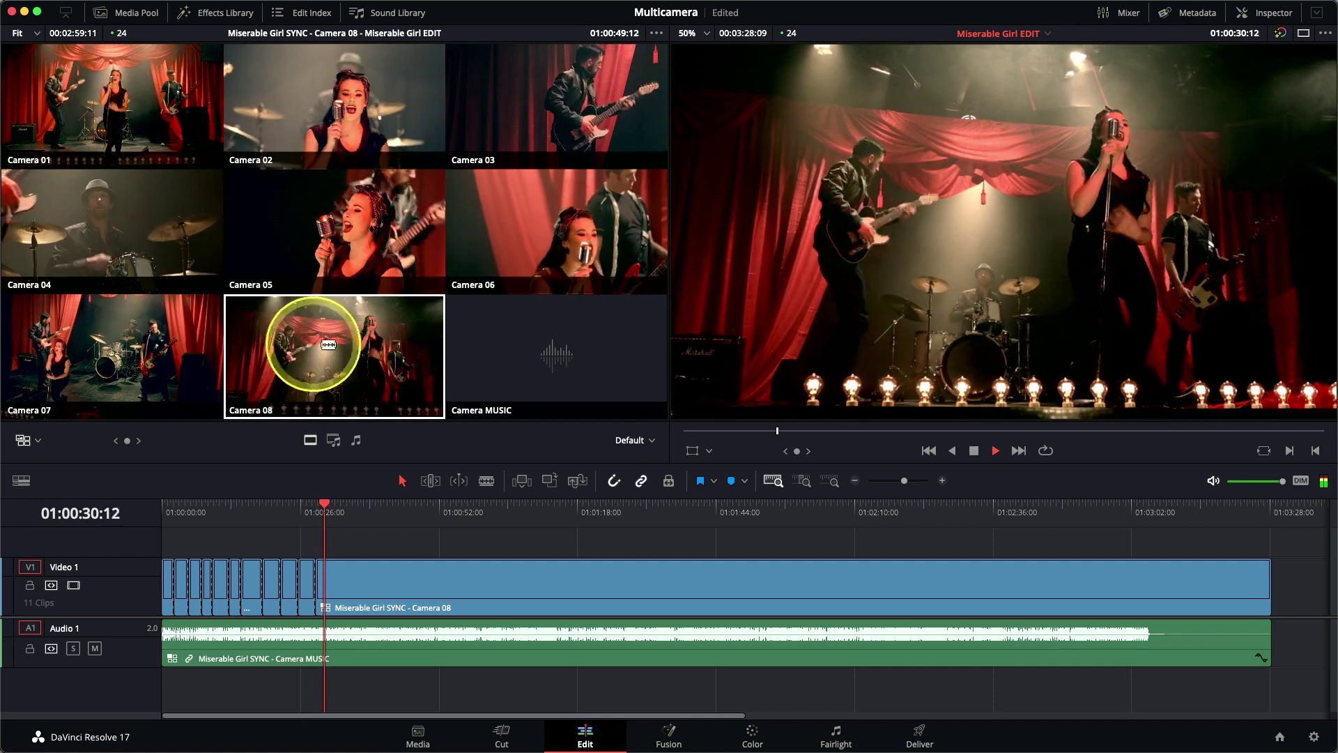
click(134, 226)
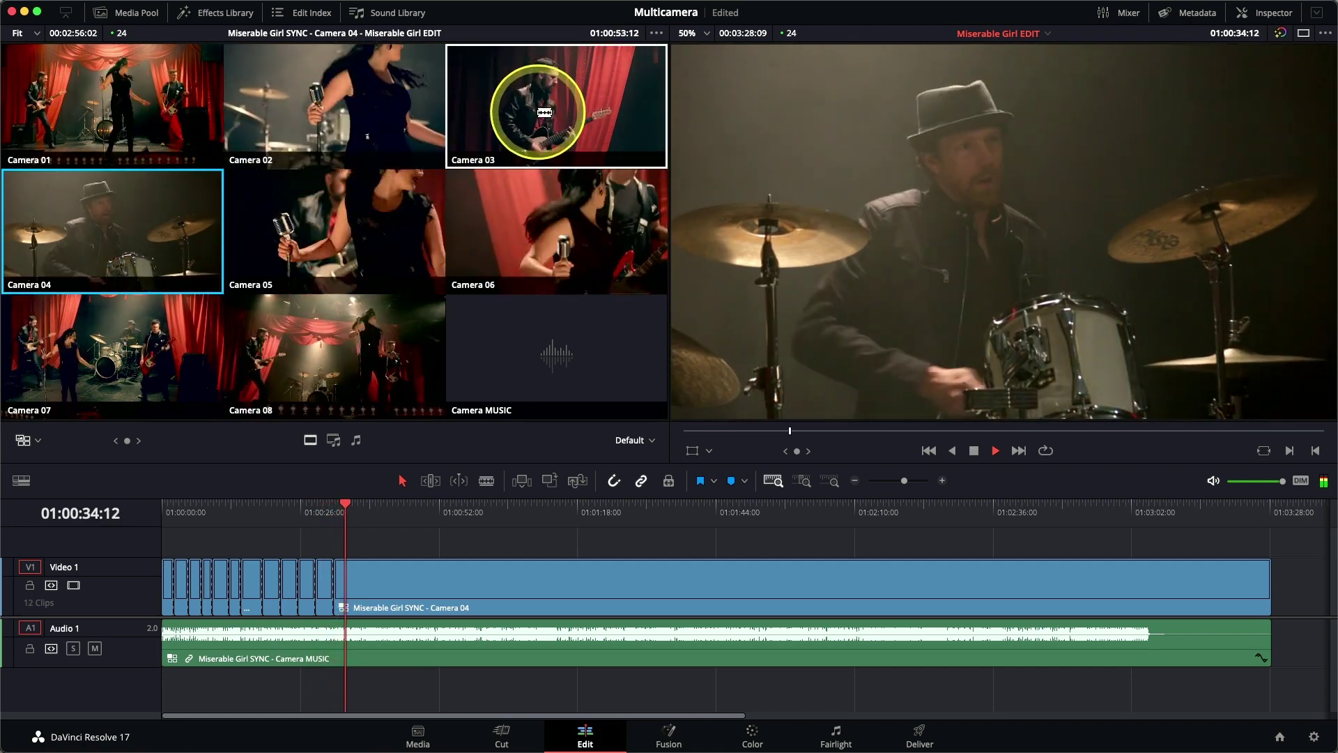
click(544, 113)
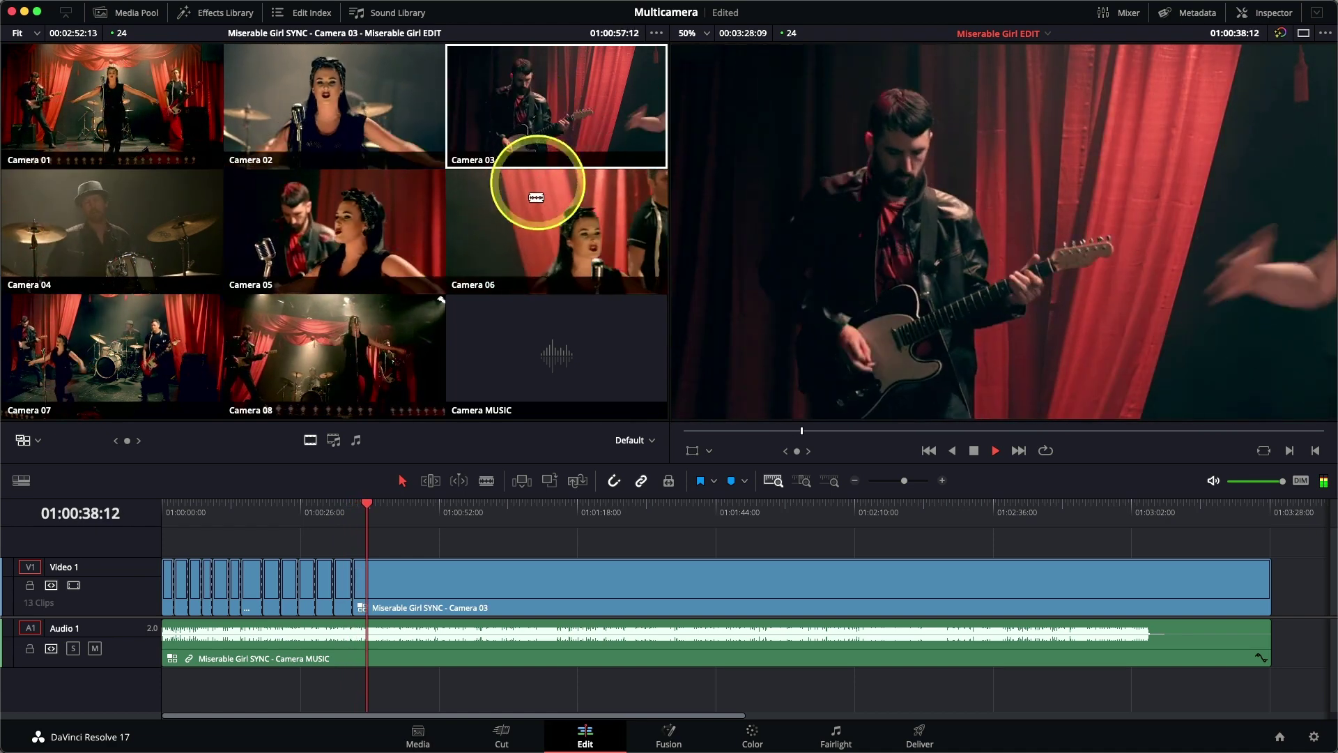
click(362, 216)
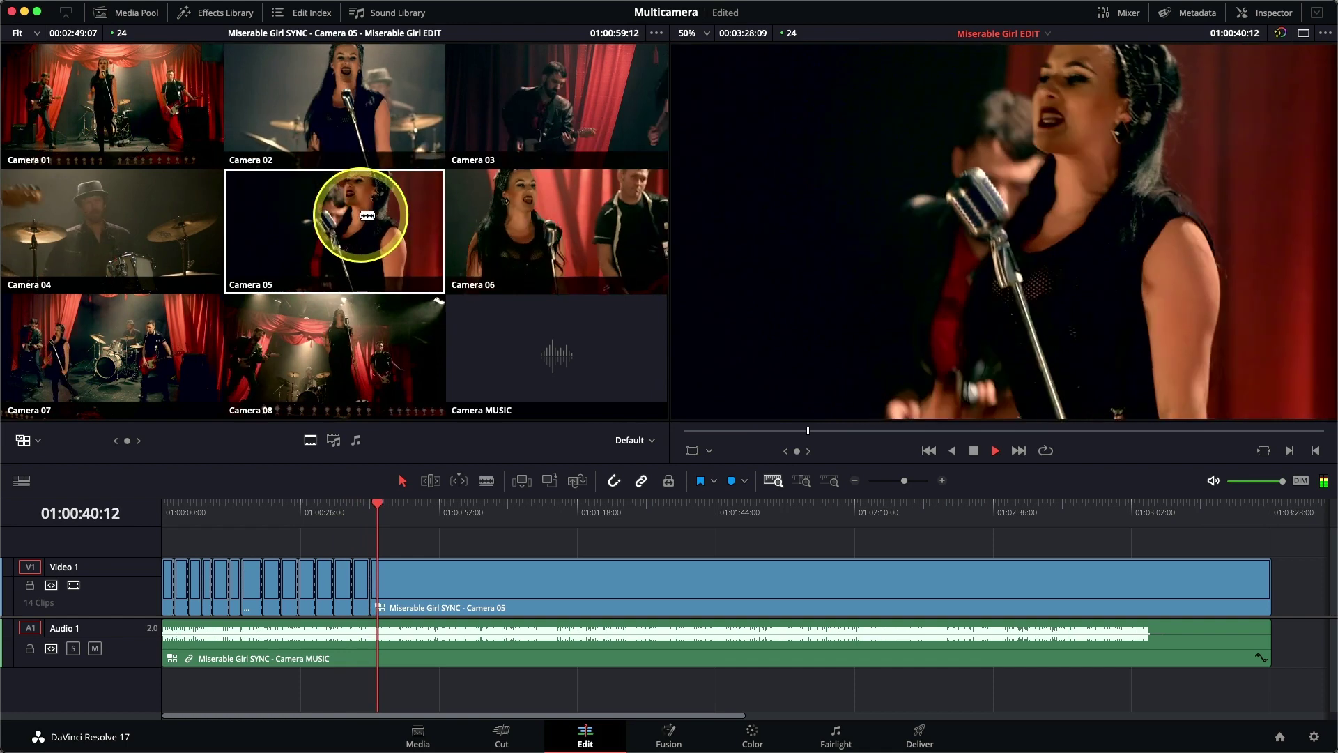
click(123, 99)
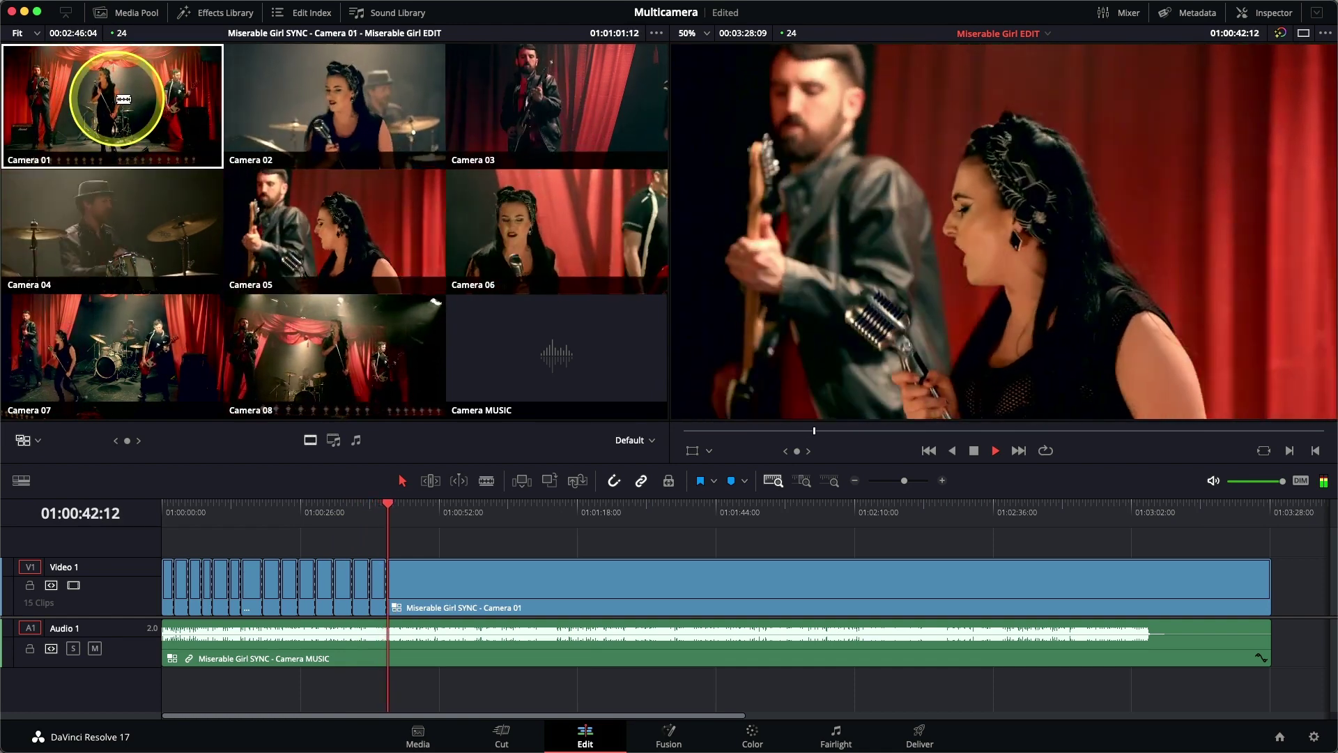
Keep switching angles during playback to Cameras 03, 04, 02, 08, 04, 03, 01 and 03 up to about 01:01:12.
click(513, 110)
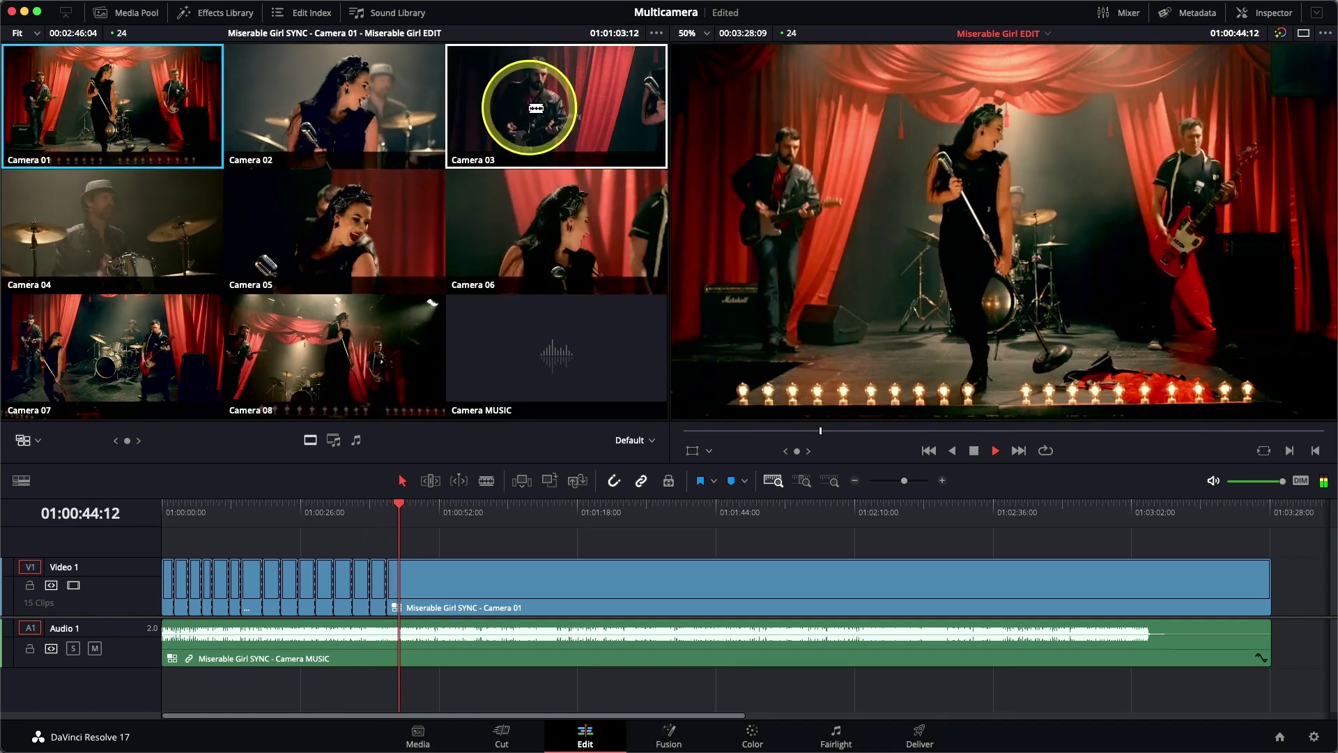
click(159, 221)
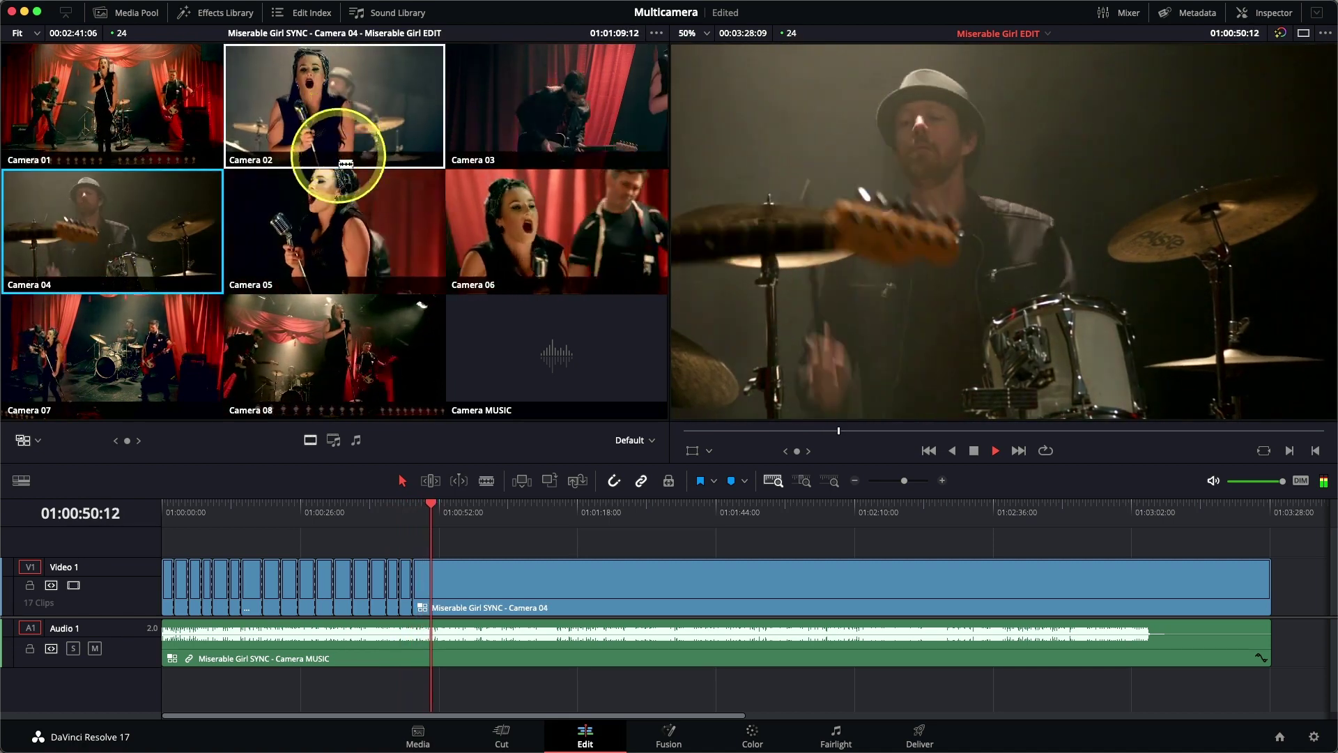
click(332, 78)
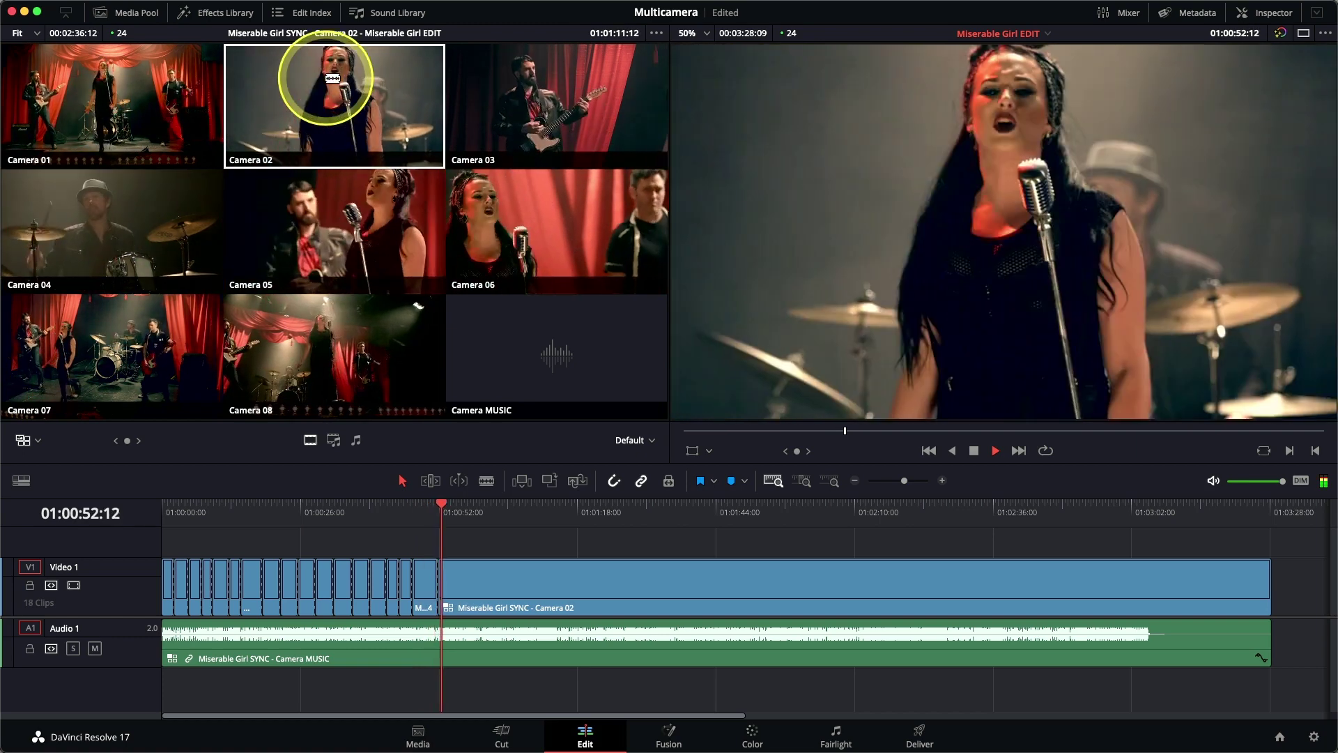
click(329, 325)
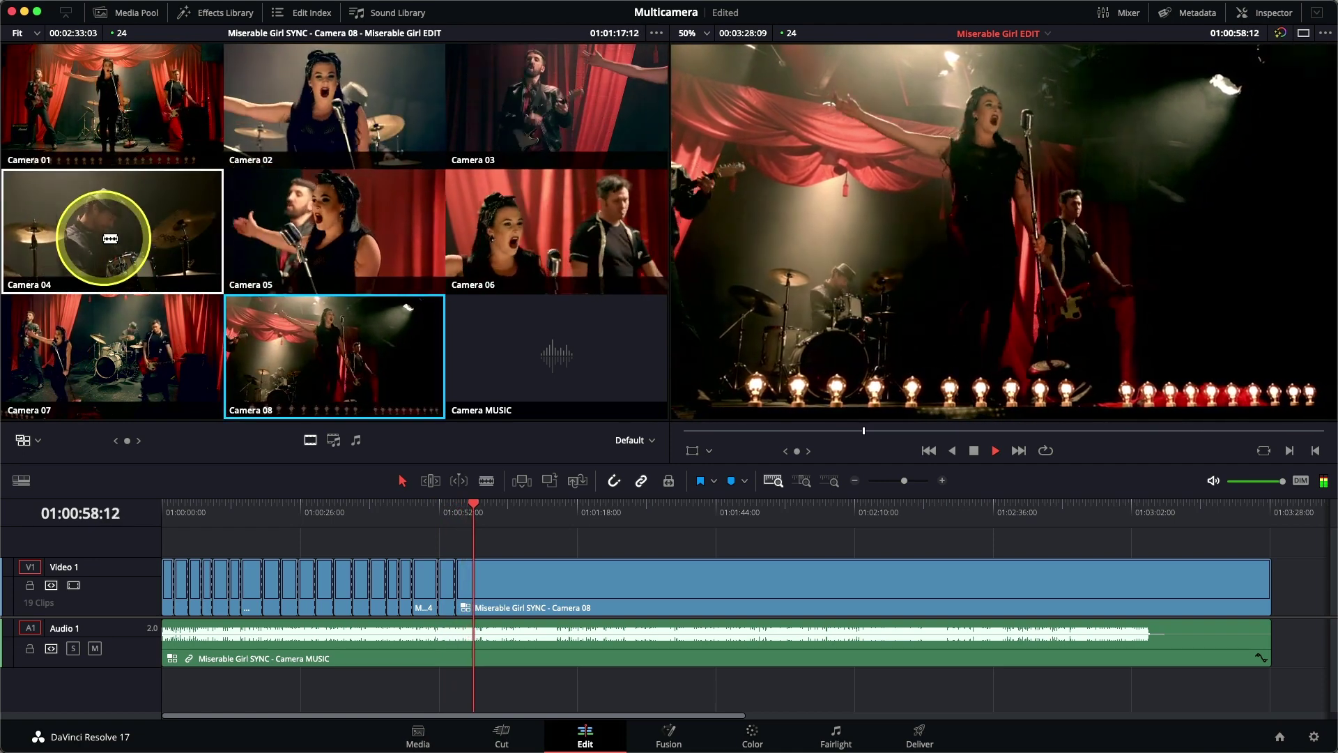
click(145, 234)
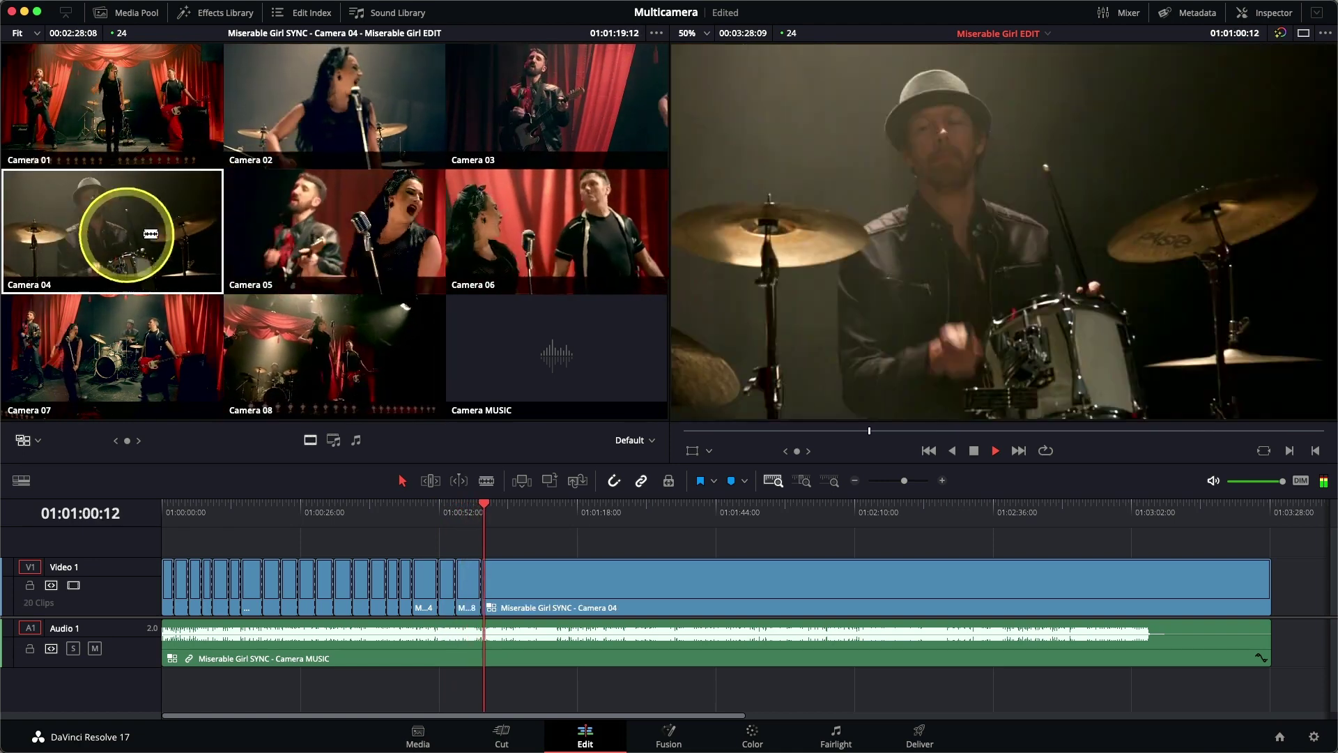
click(589, 112)
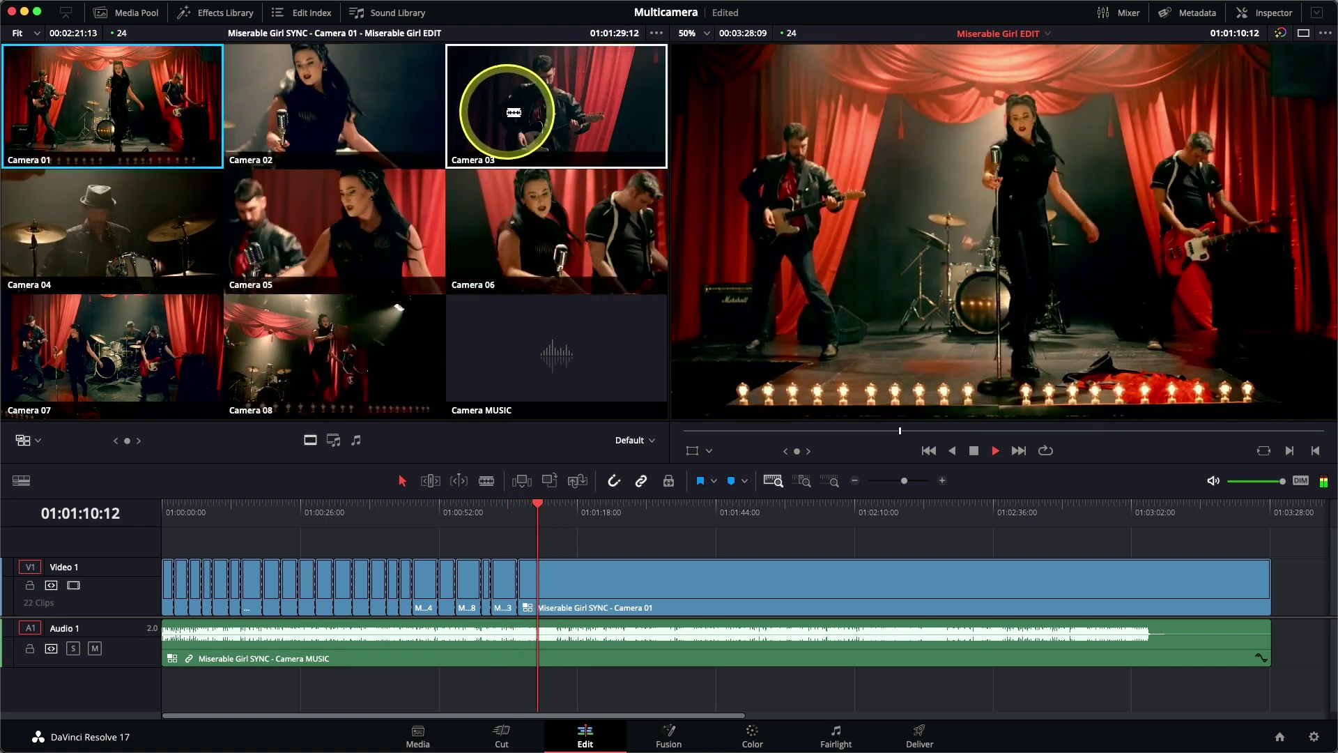
click(514, 112)
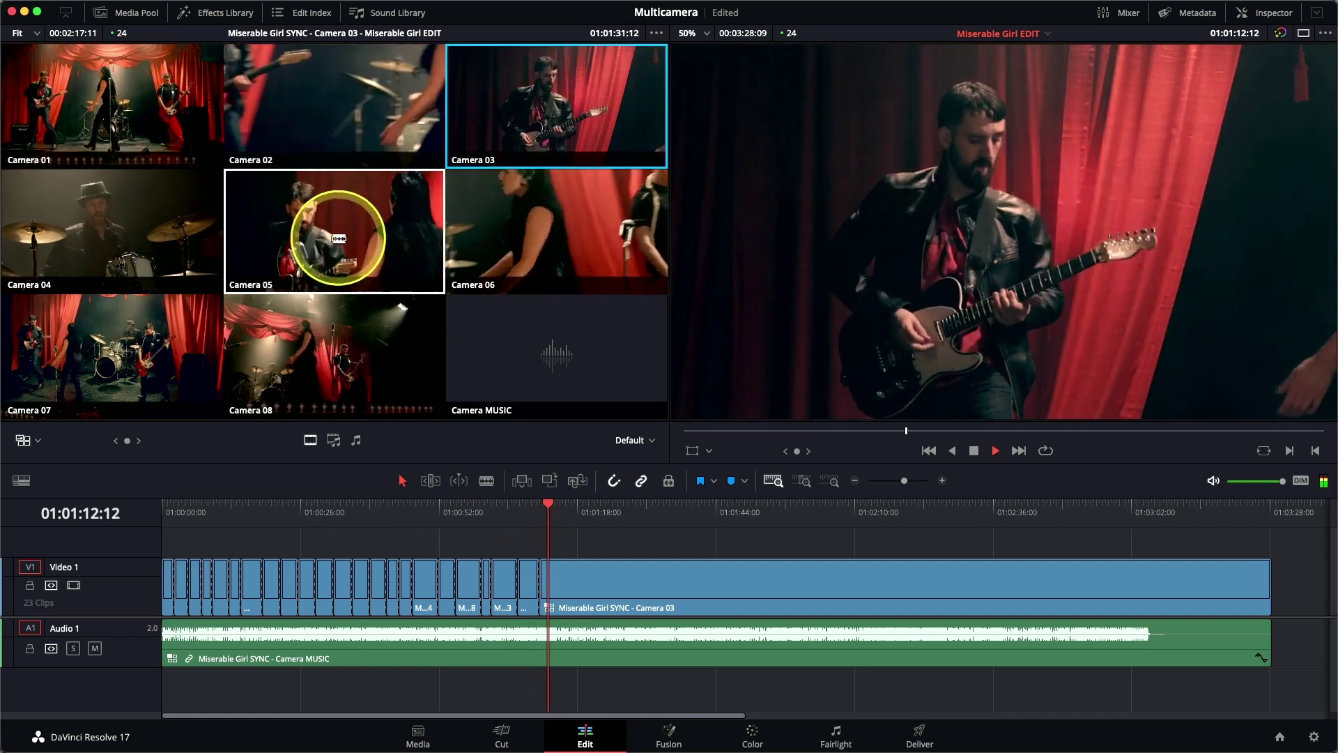
Continue cutting live during playback to Cameras 04, 01, 08, 04, 03 and 01 up to about 01:01:32.
click(188, 224)
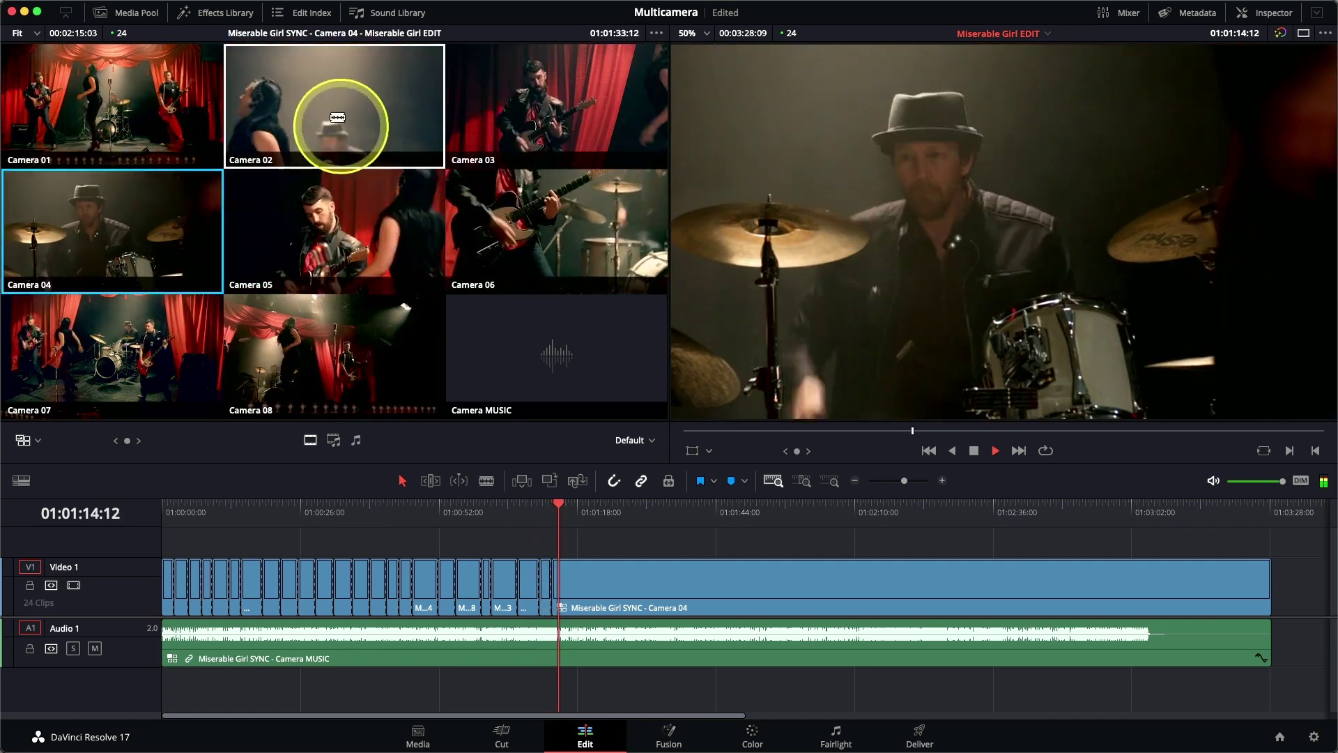
click(164, 89)
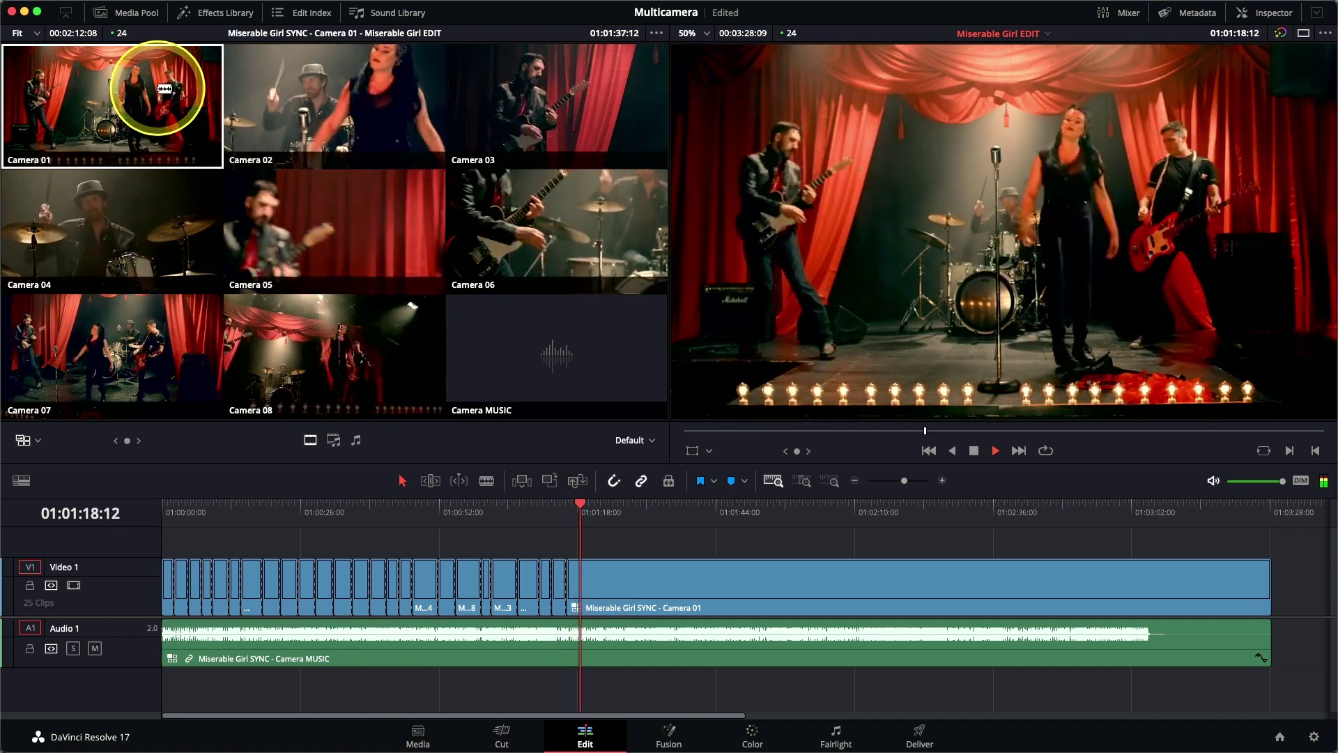
click(313, 330)
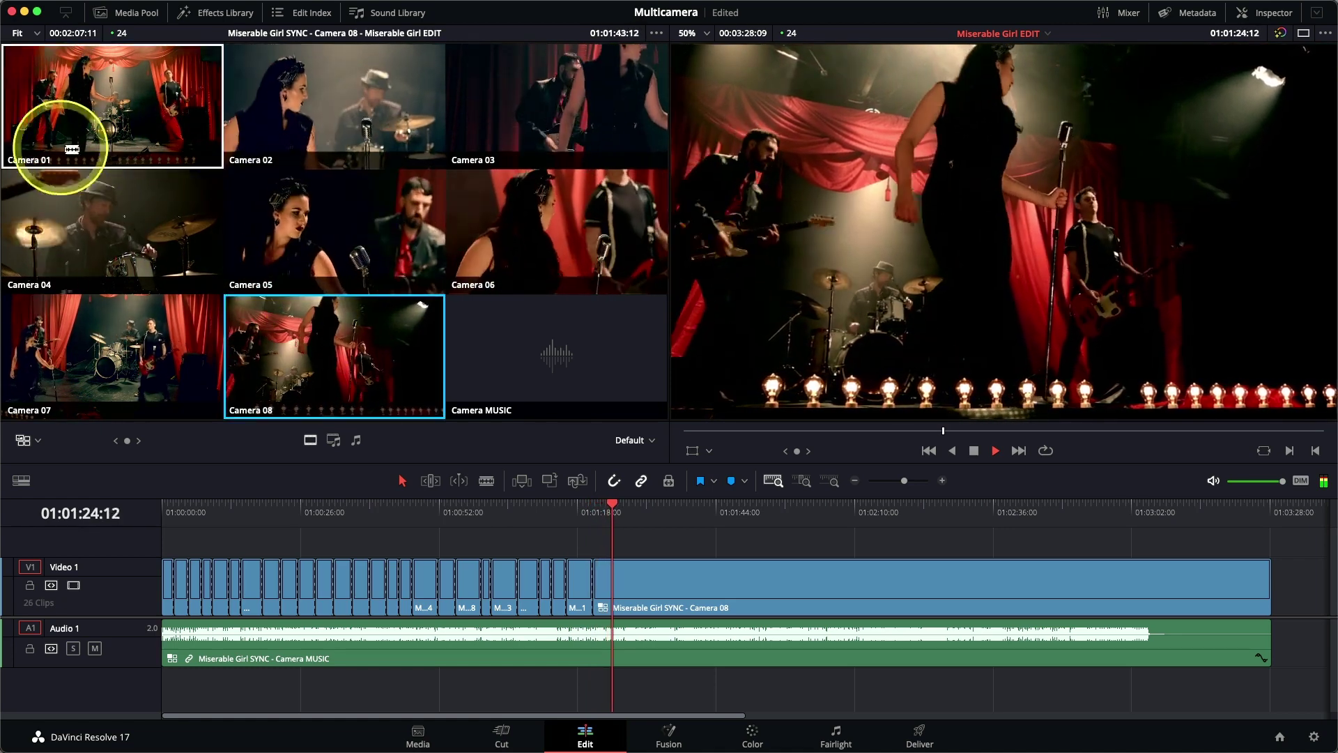
click(123, 203)
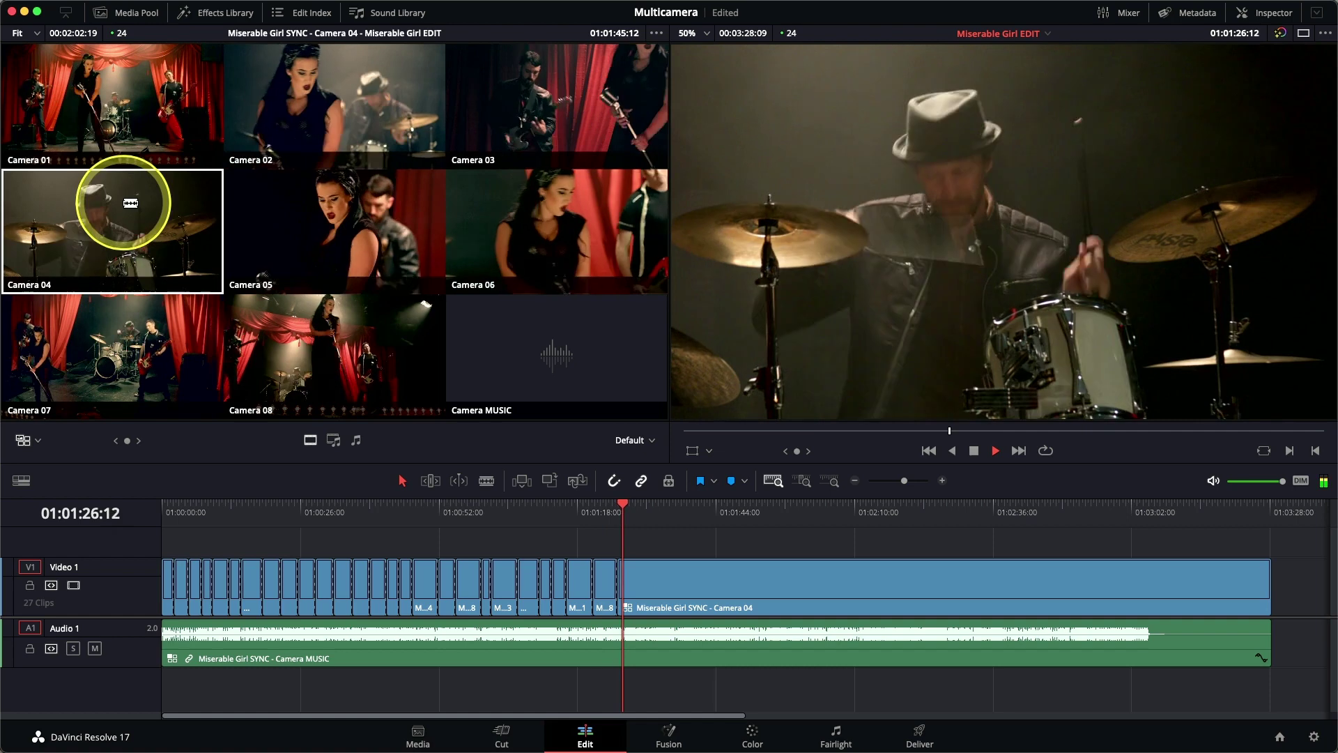
click(542, 101)
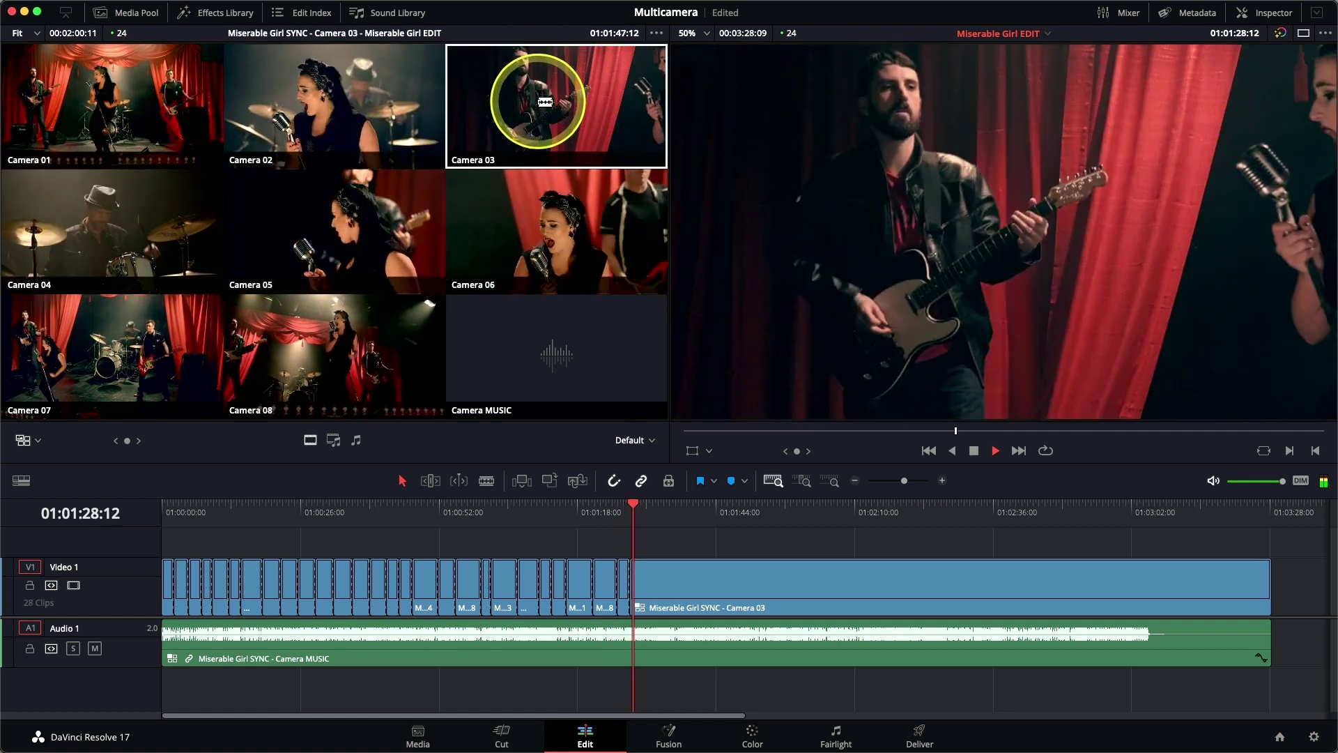
click(134, 113)
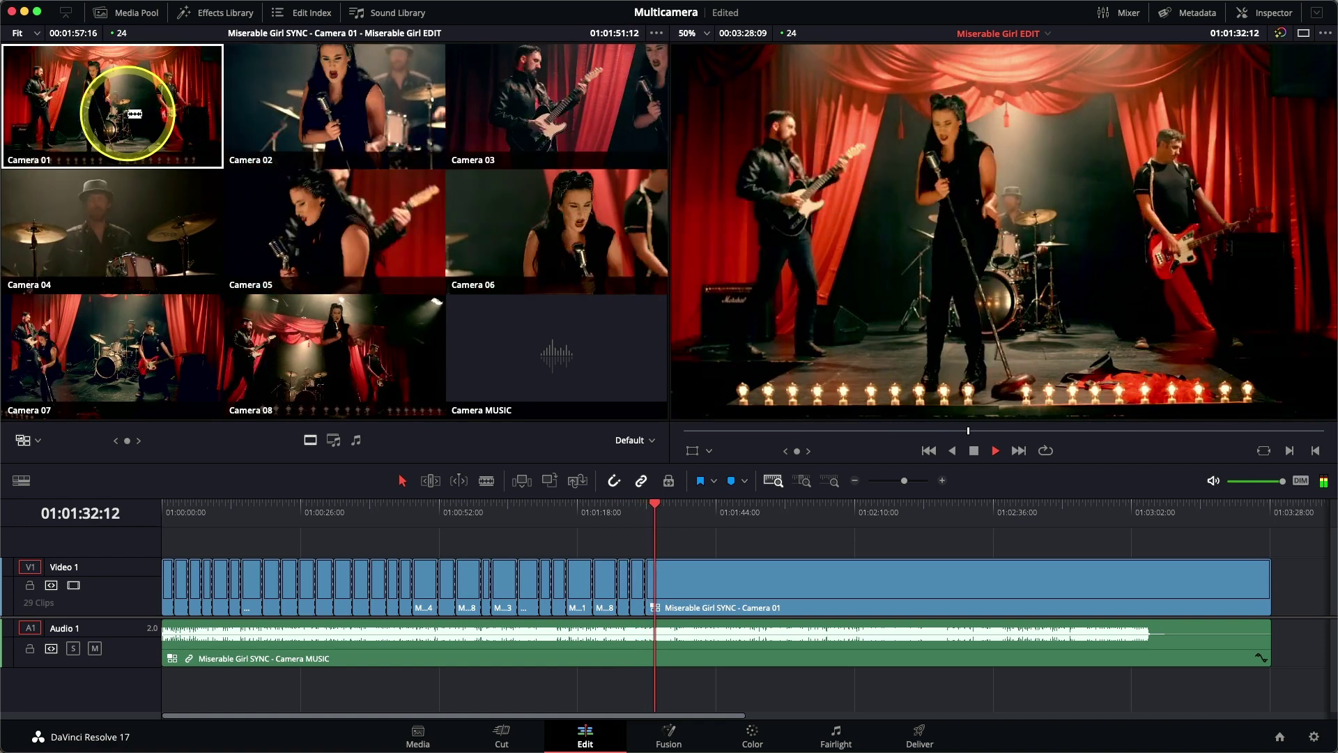
Cut live to angles including Cameras 02, 05, 08, 06, 05, 04 and 03 up to about 01:02:08.
click(310, 101)
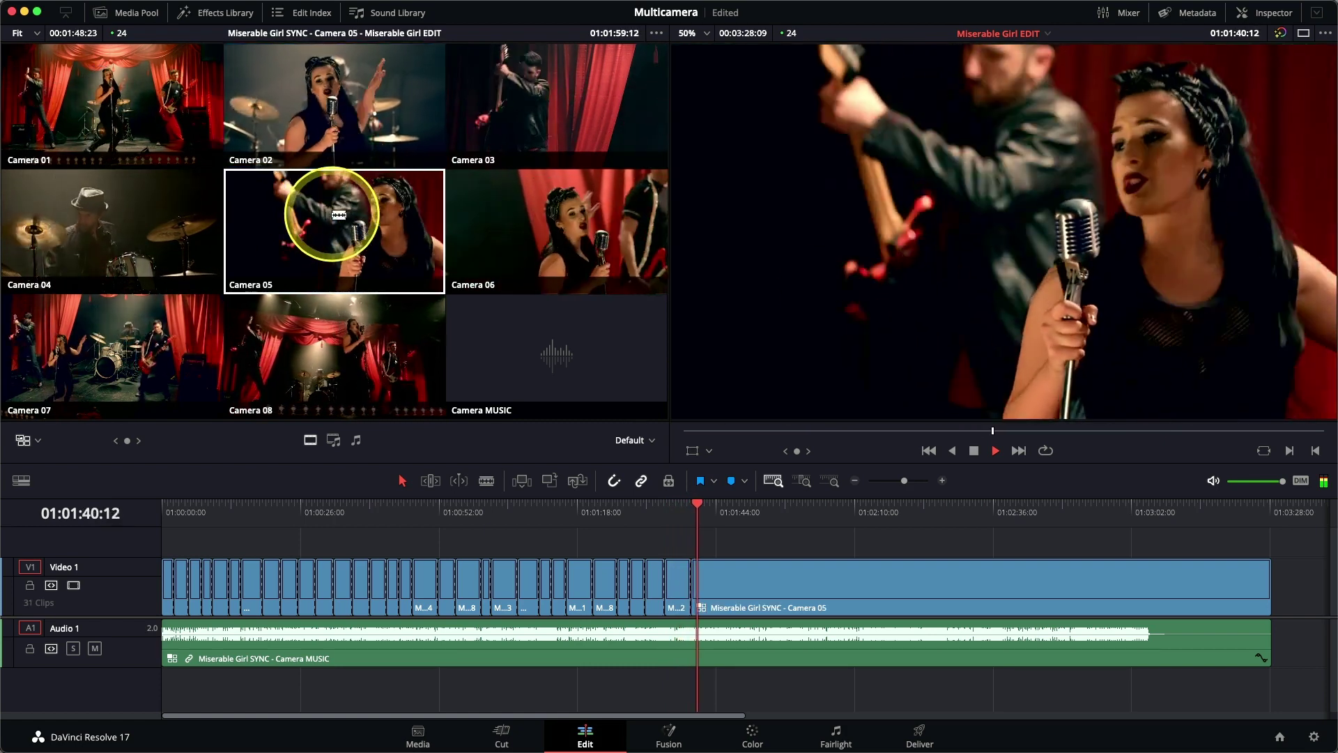
click(502, 234)
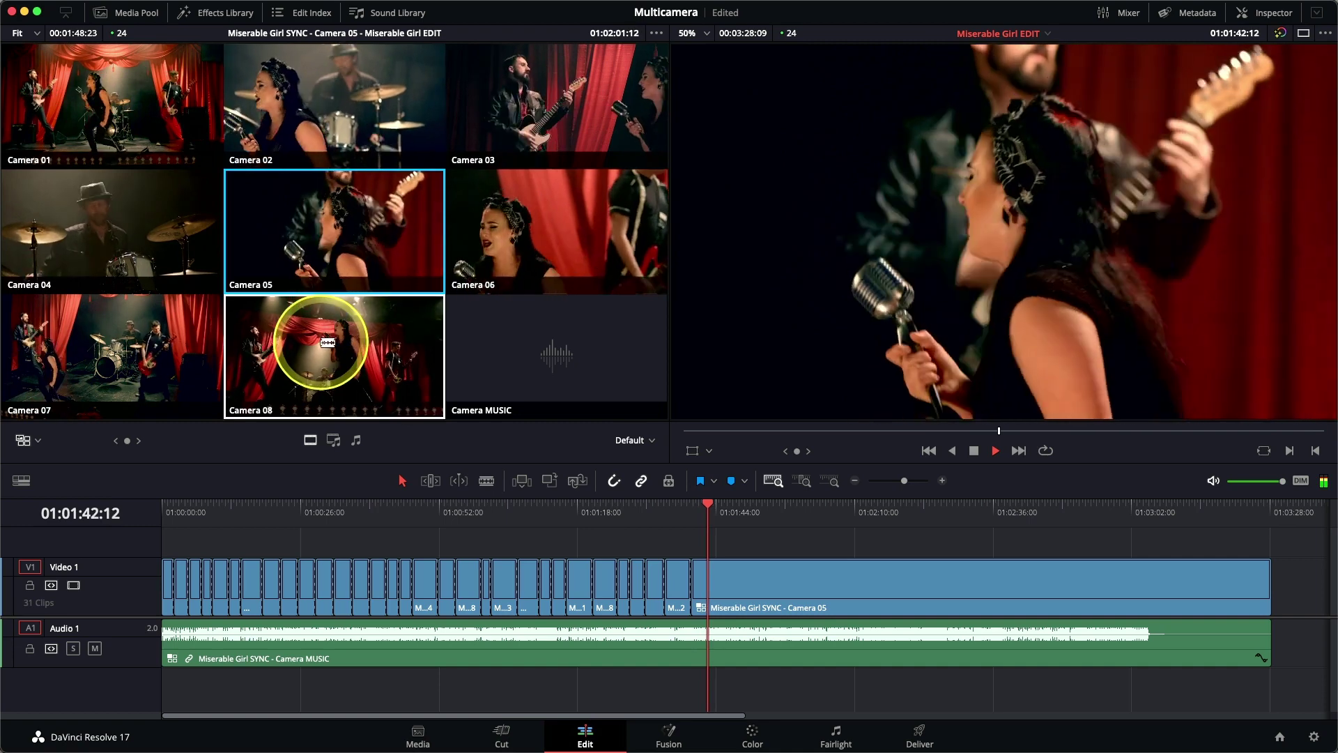
click(327, 343)
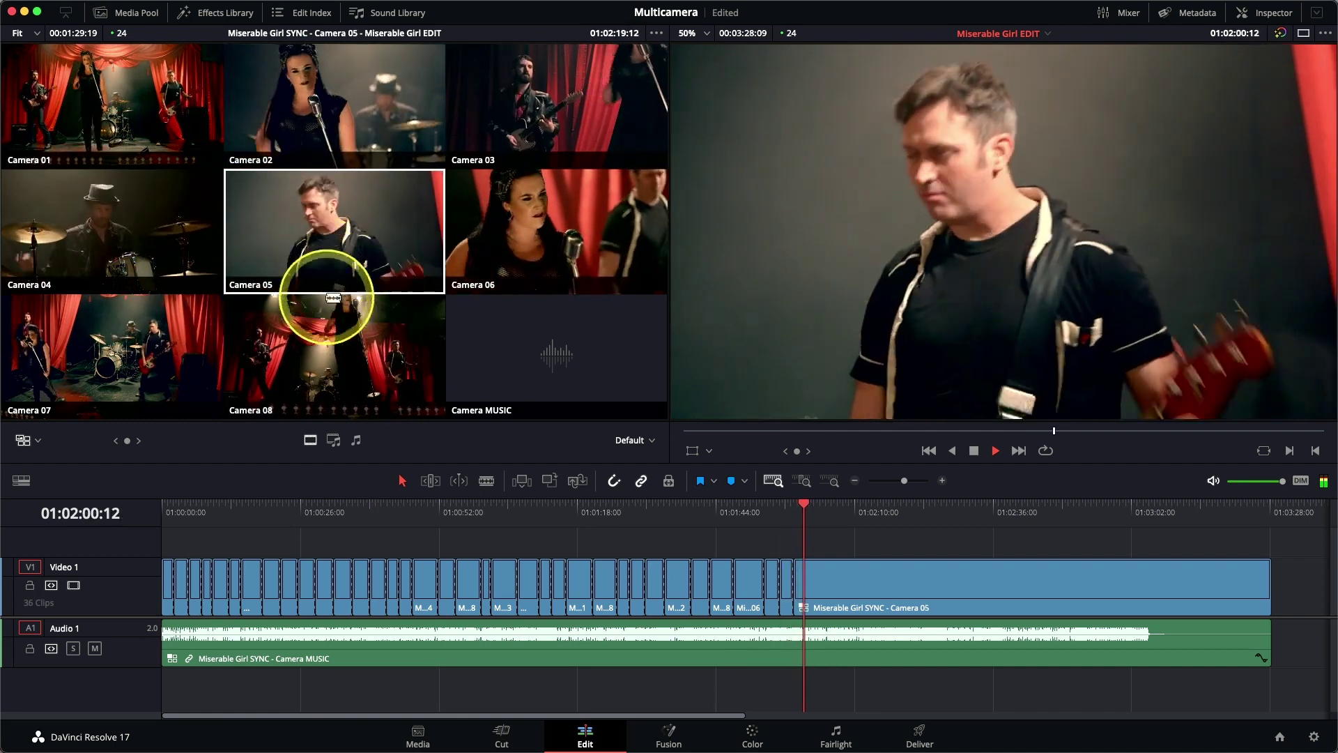
click(101, 260)
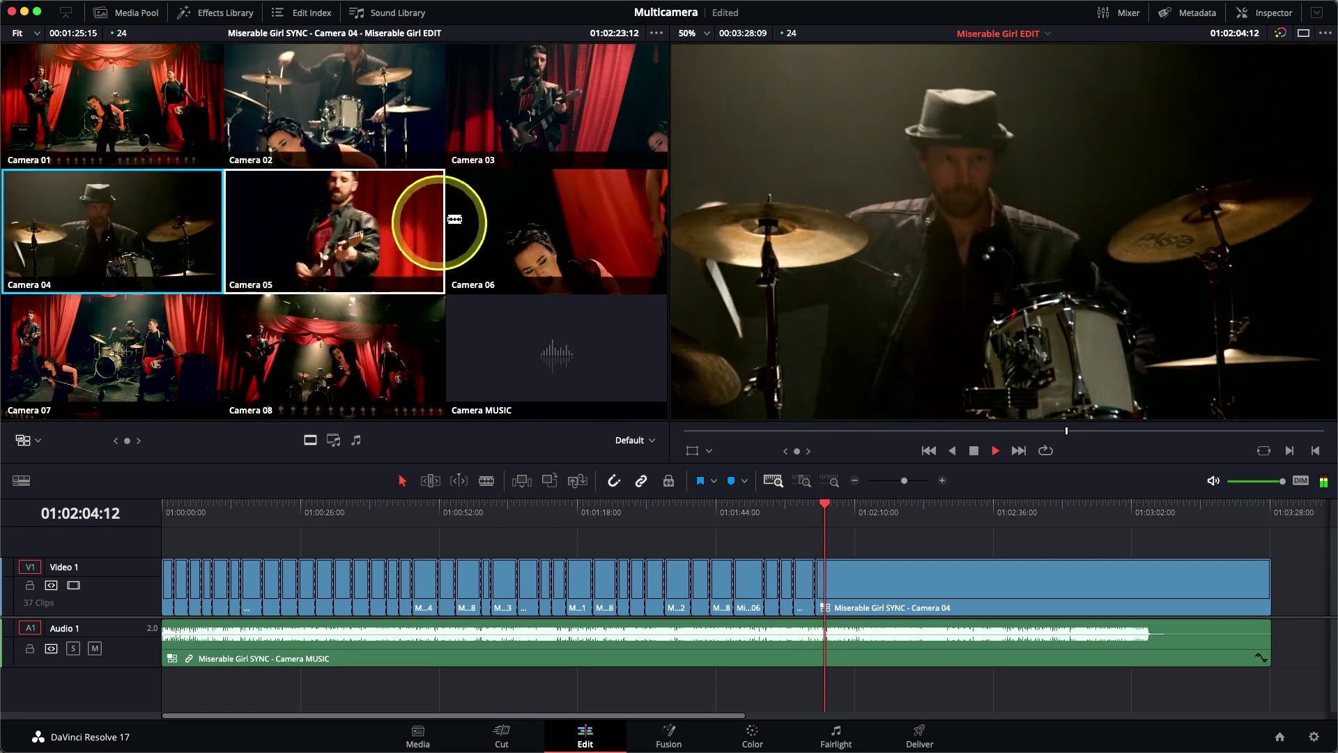
click(513, 97)
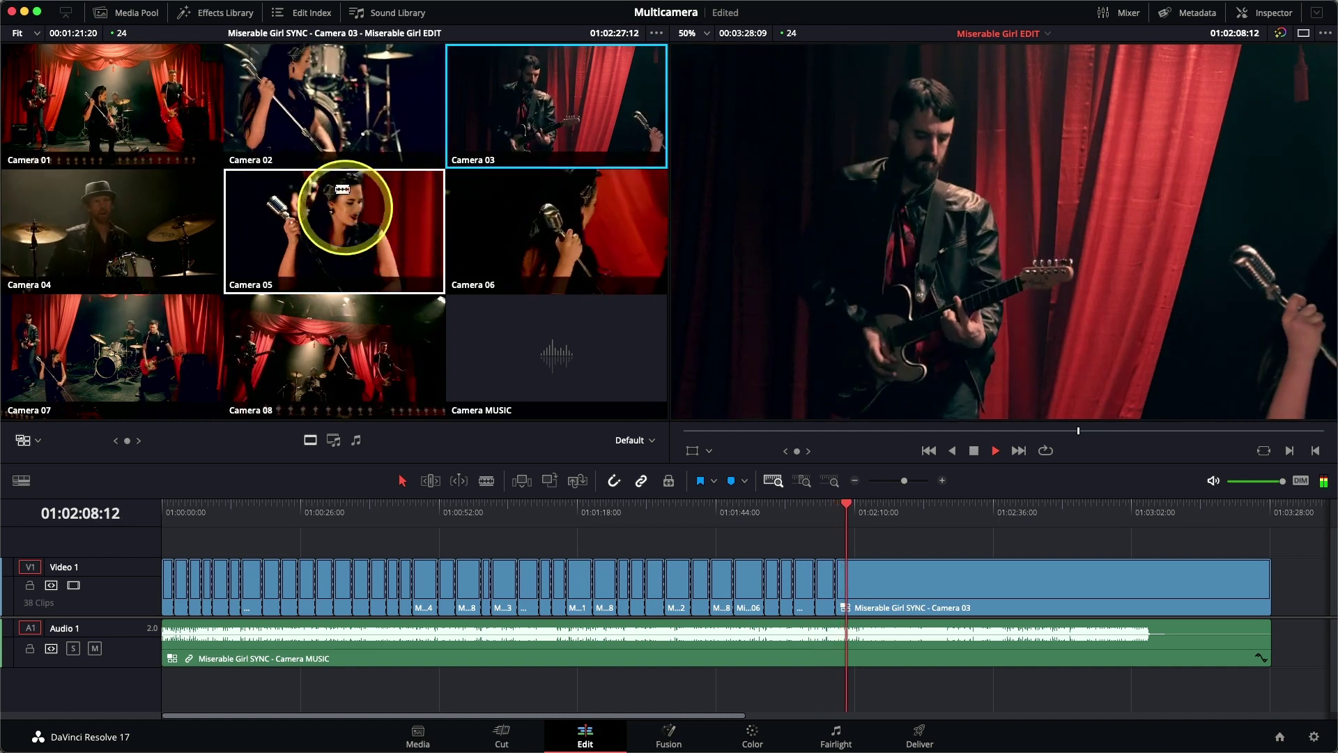
Keep switching live, including to Cameras 01, 04, 03, 06, 03, 04, 01 and 03, up to about 01:02:46.
click(171, 66)
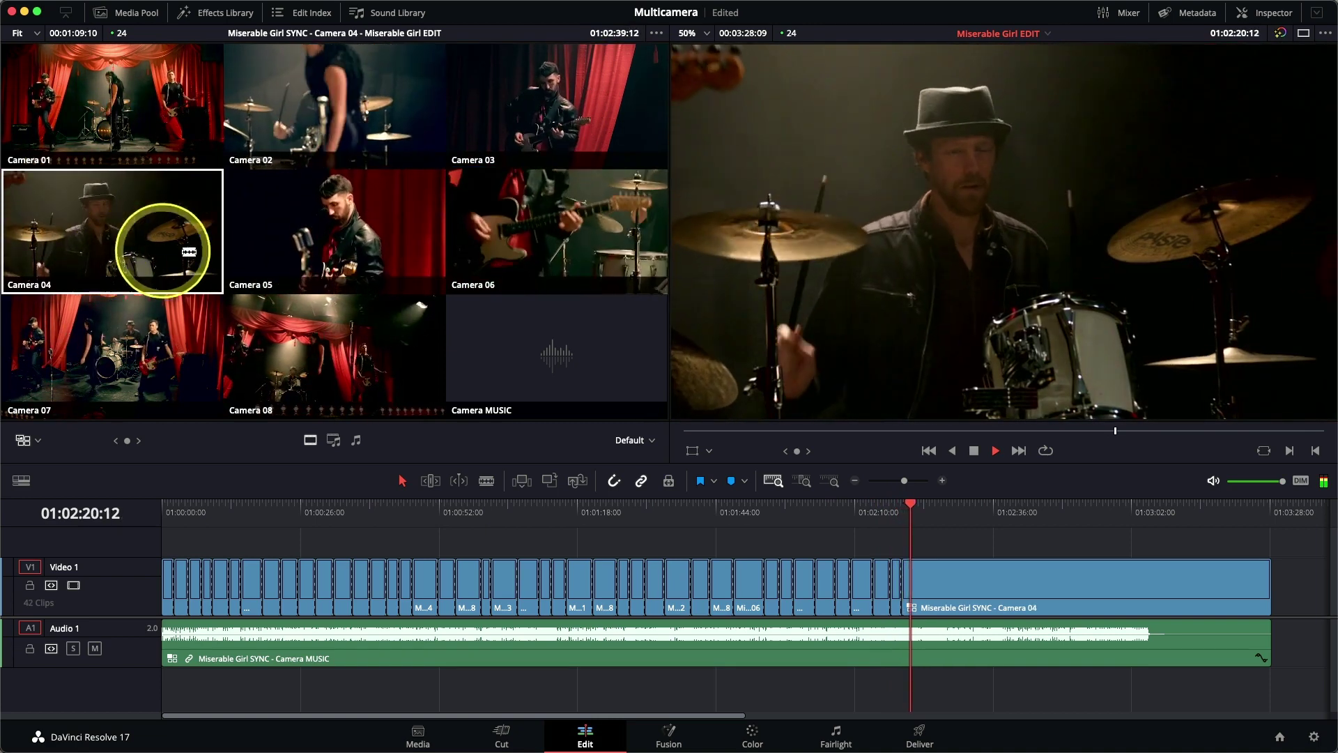
click(574, 125)
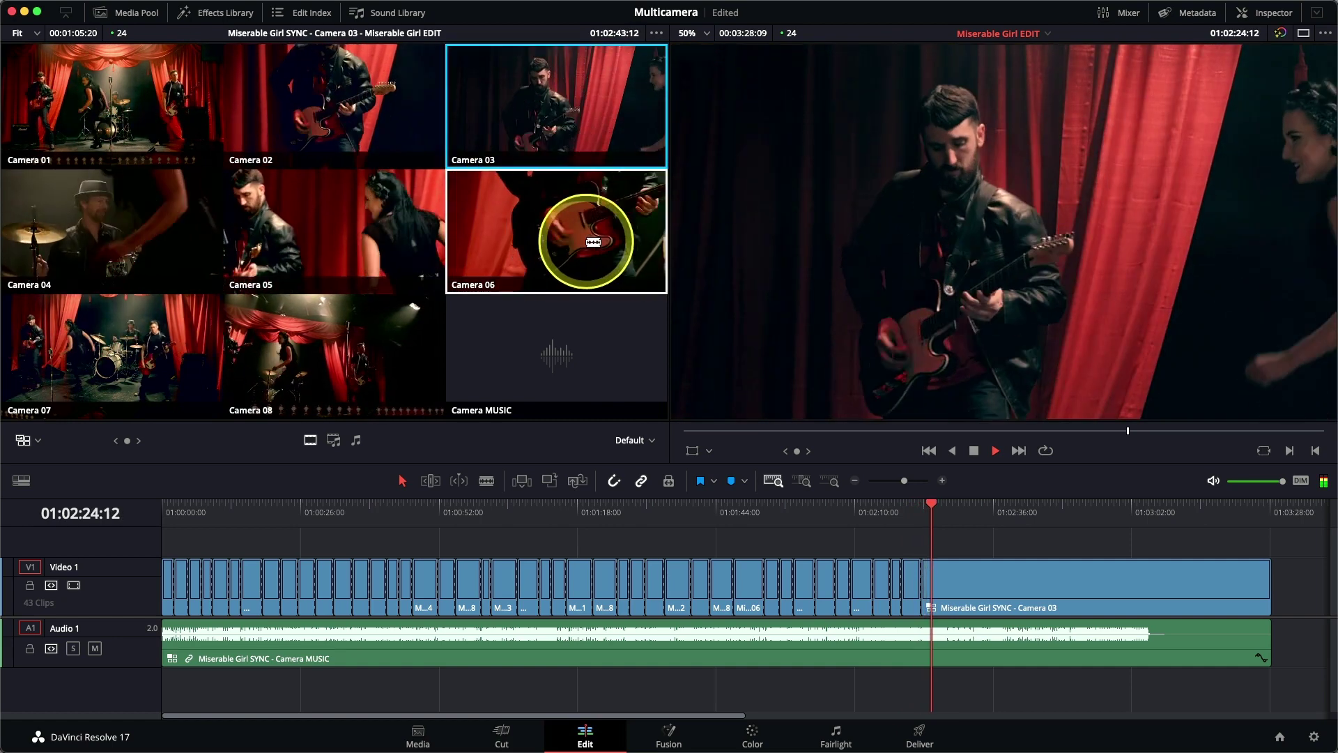
click(593, 241)
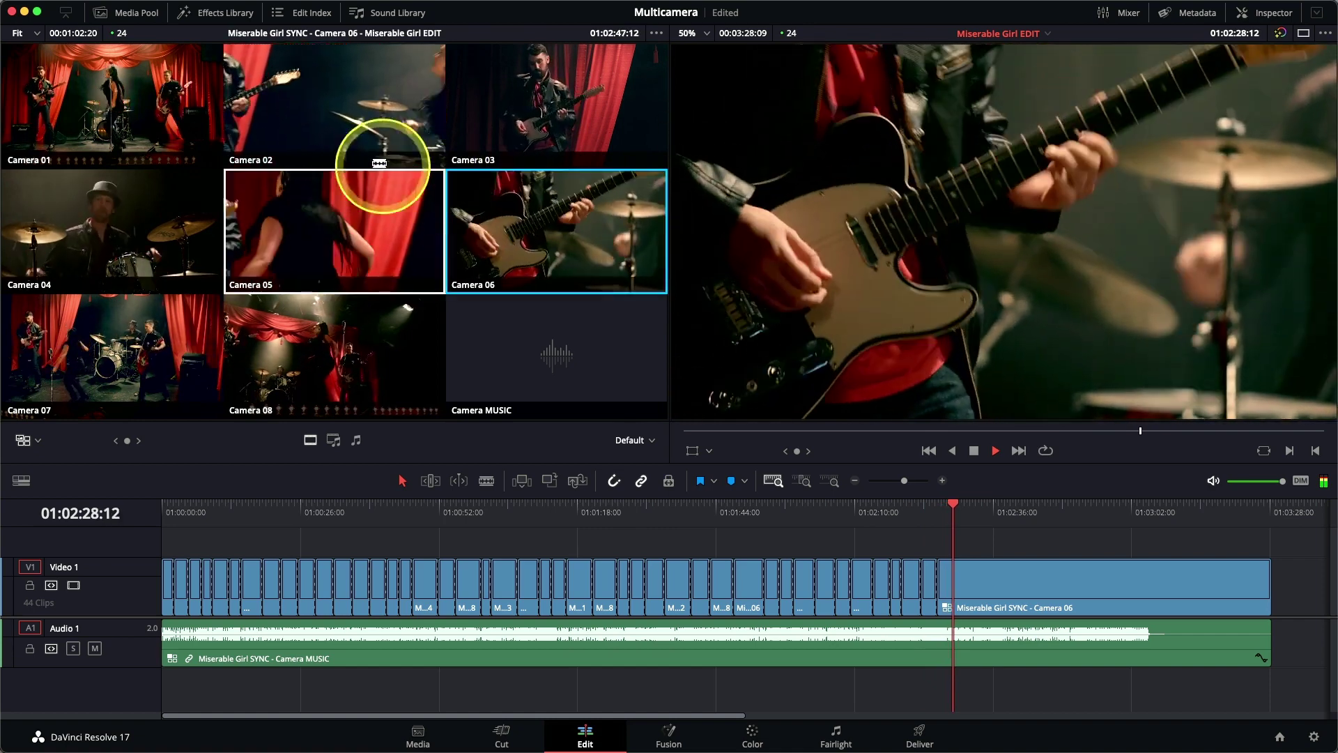
click(548, 111)
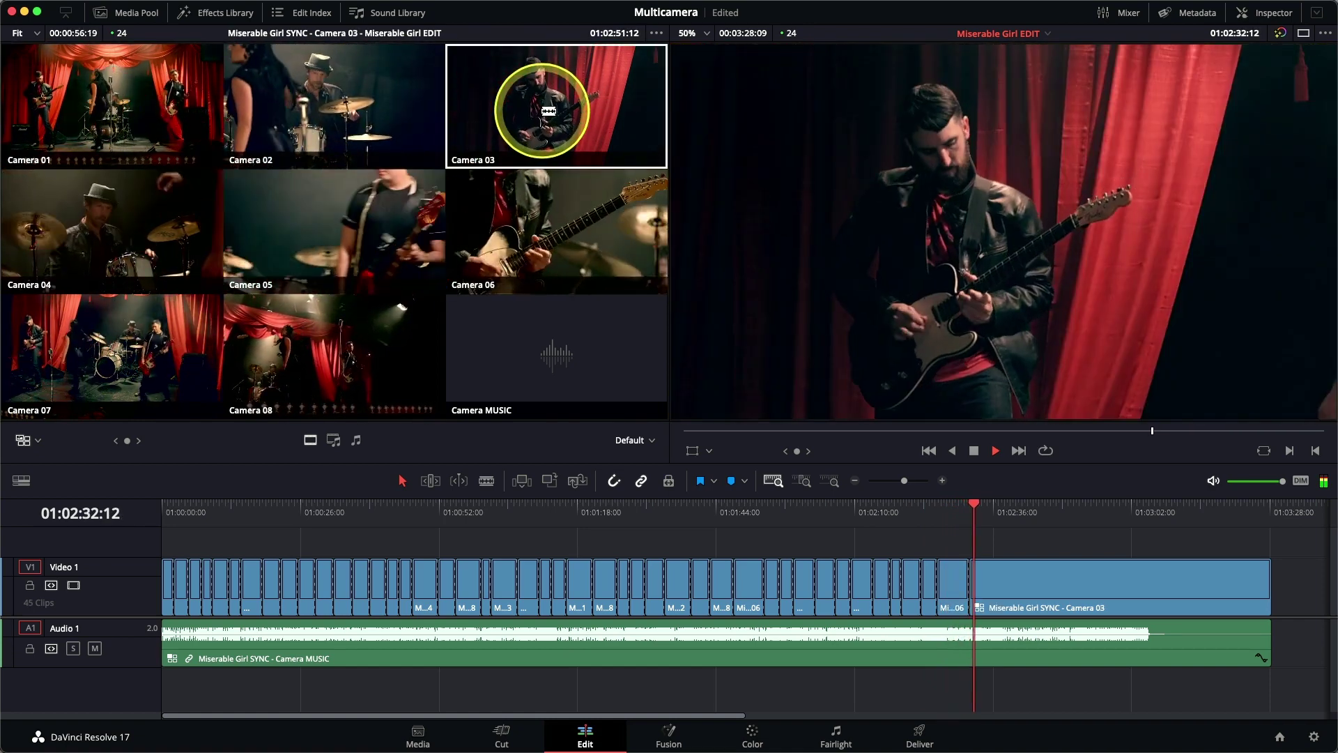
click(175, 235)
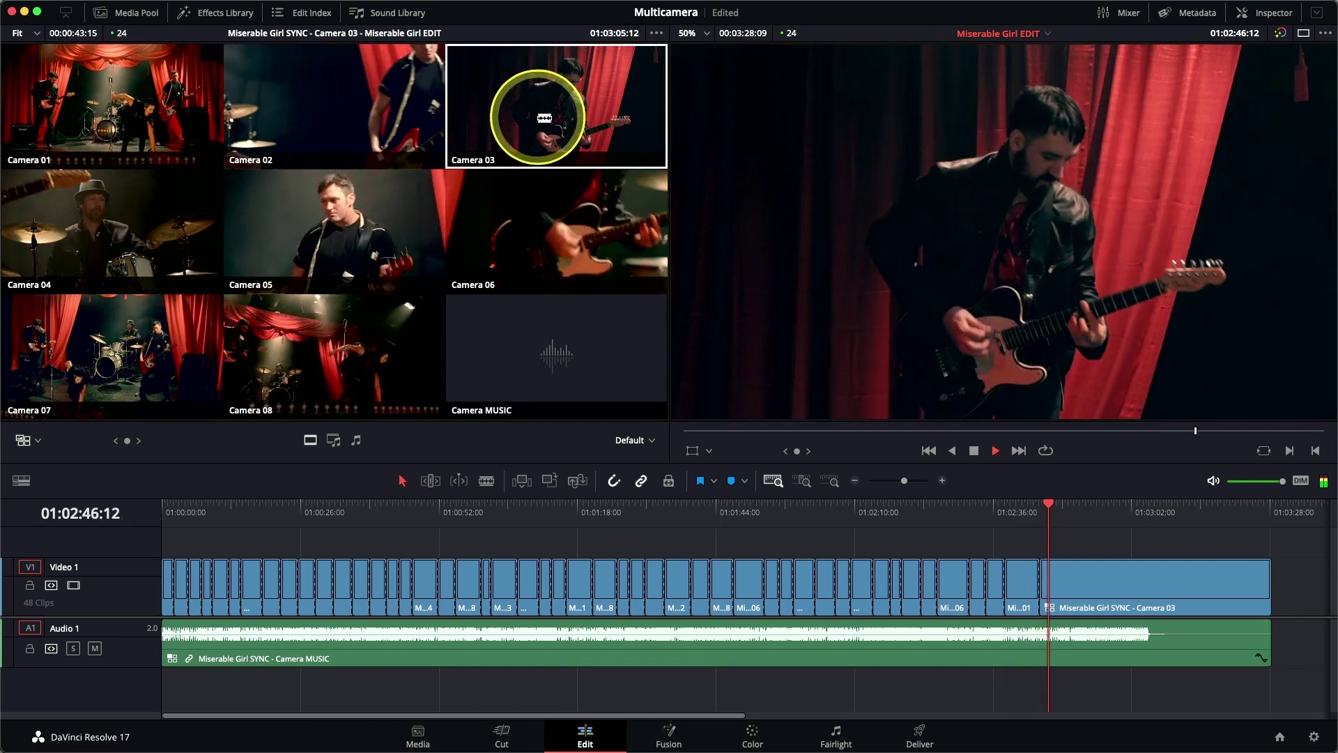
Complete the live cut with Cameras 06, 04, 03, 08 and 02 up to about 01:03:06.
click(546, 224)
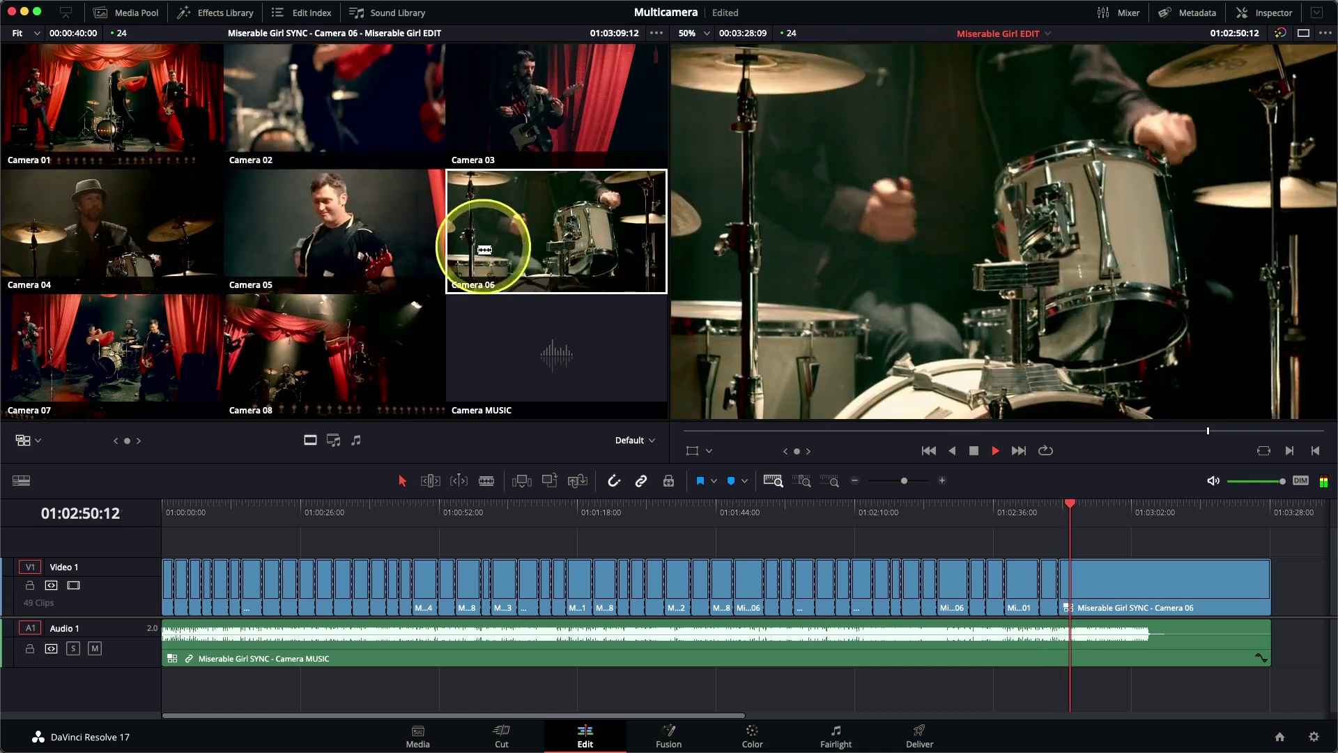
click(168, 247)
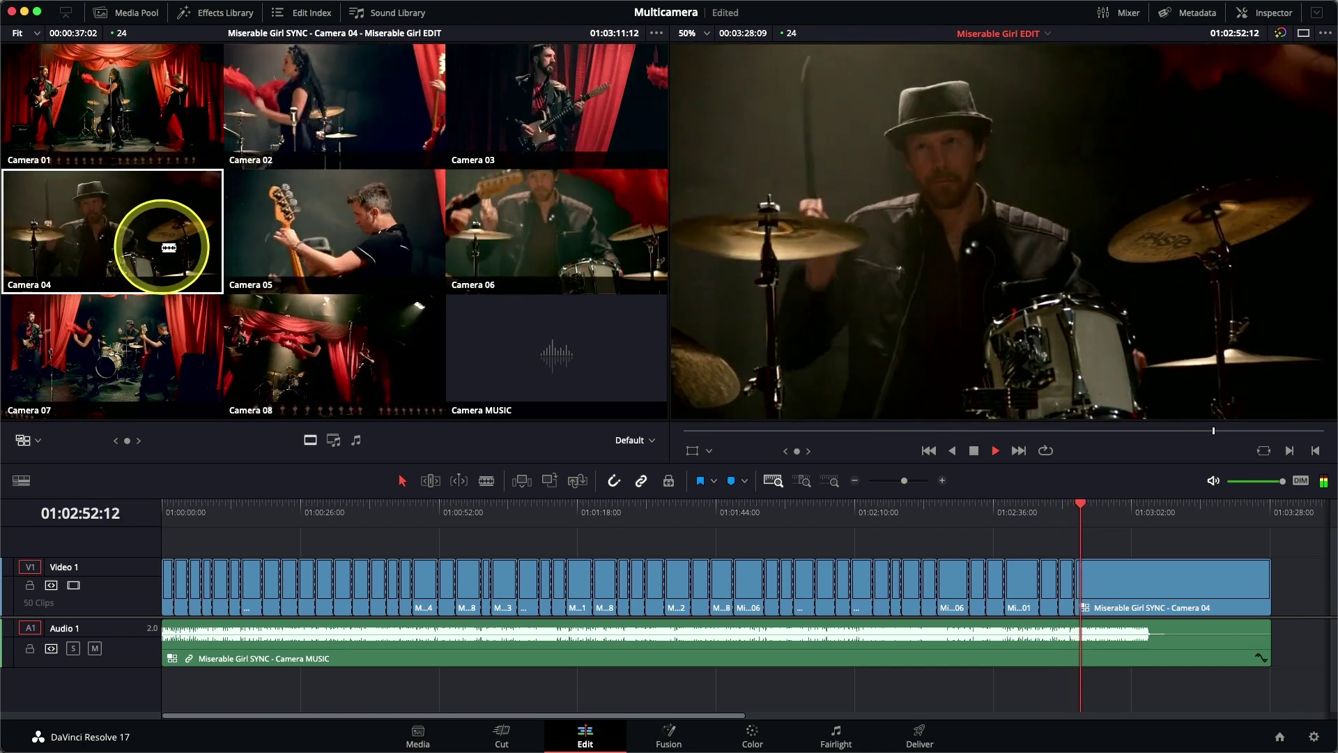
click(533, 132)
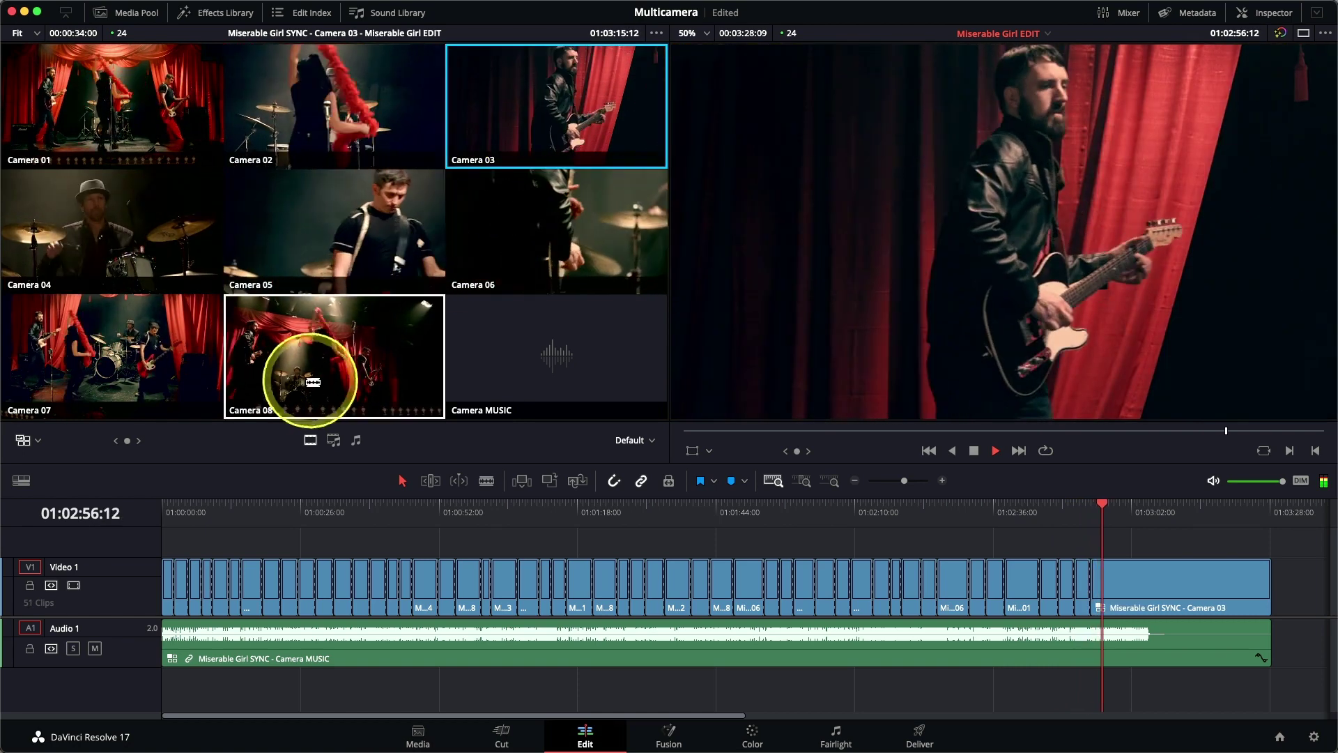
click(315, 375)
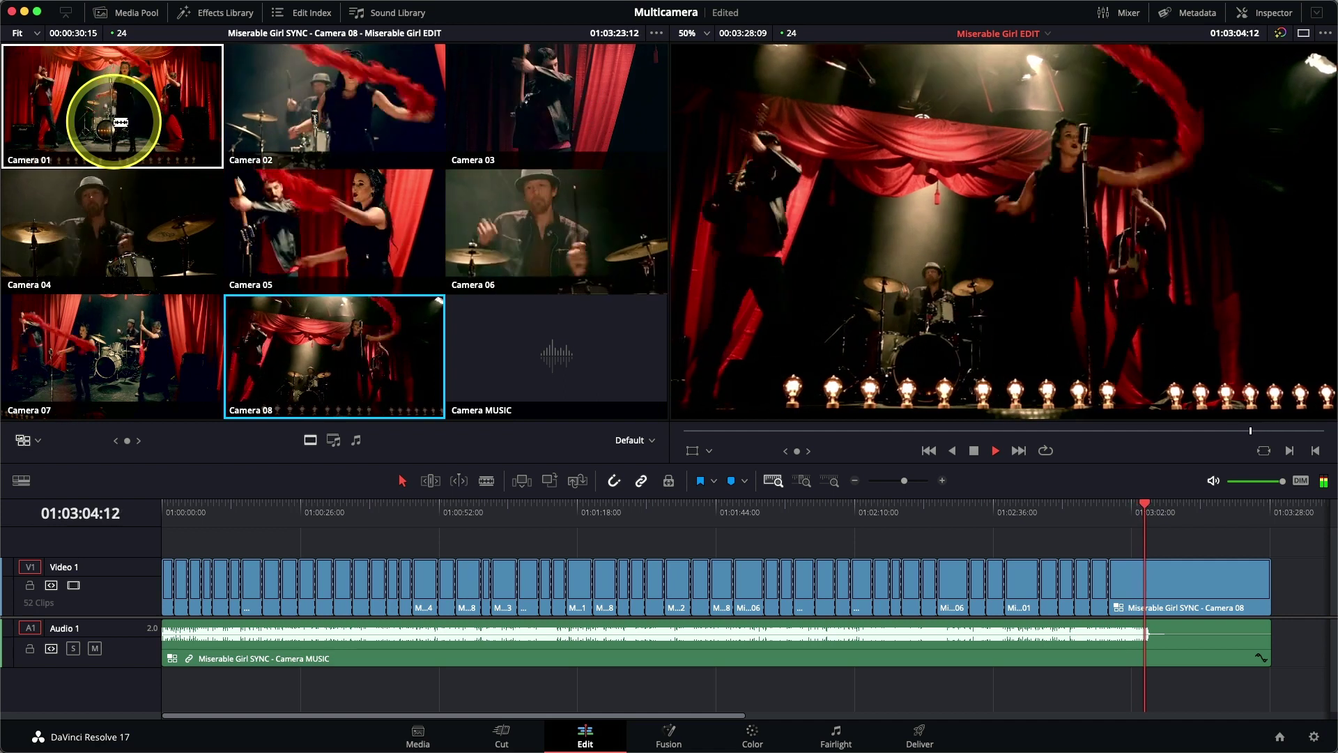
click(370, 111)
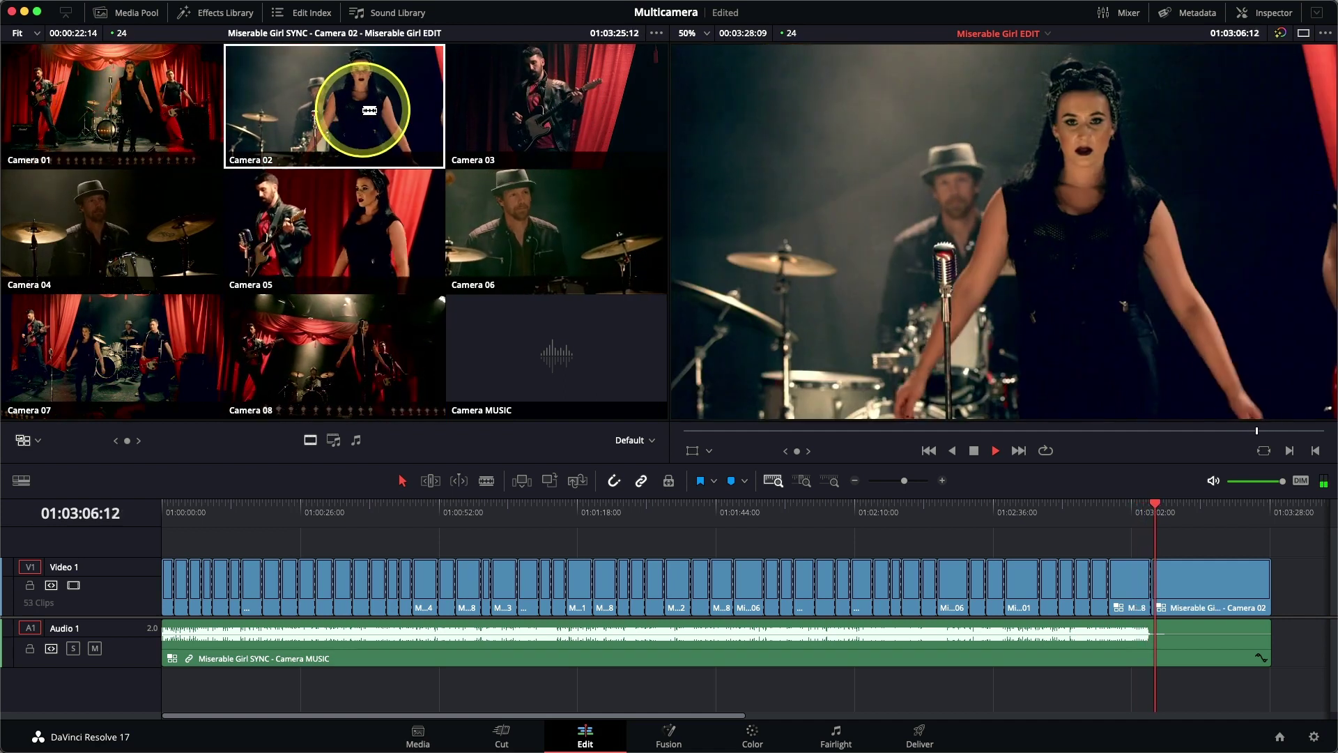
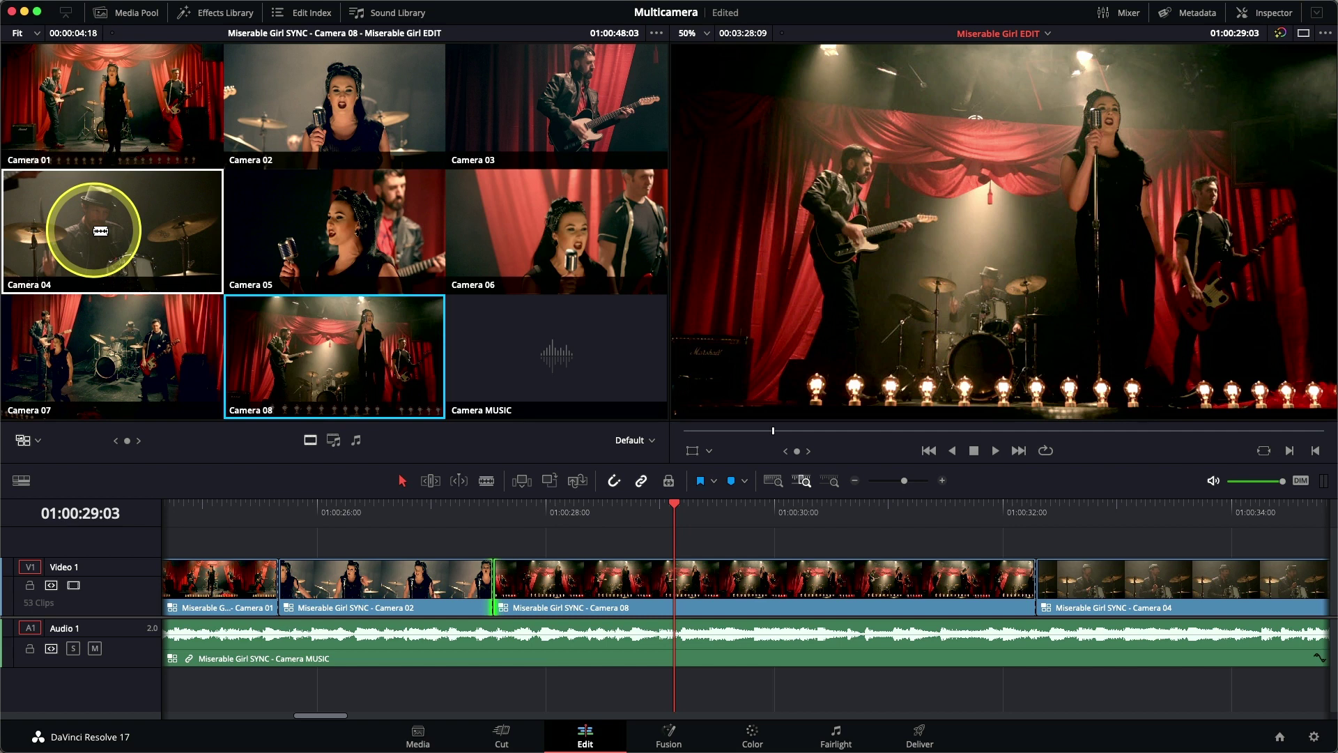
Cut from Camera 08 to Camera 04 at 01:00:29:03 and join the new segment with the following Camera 04 clip.
click(101, 231)
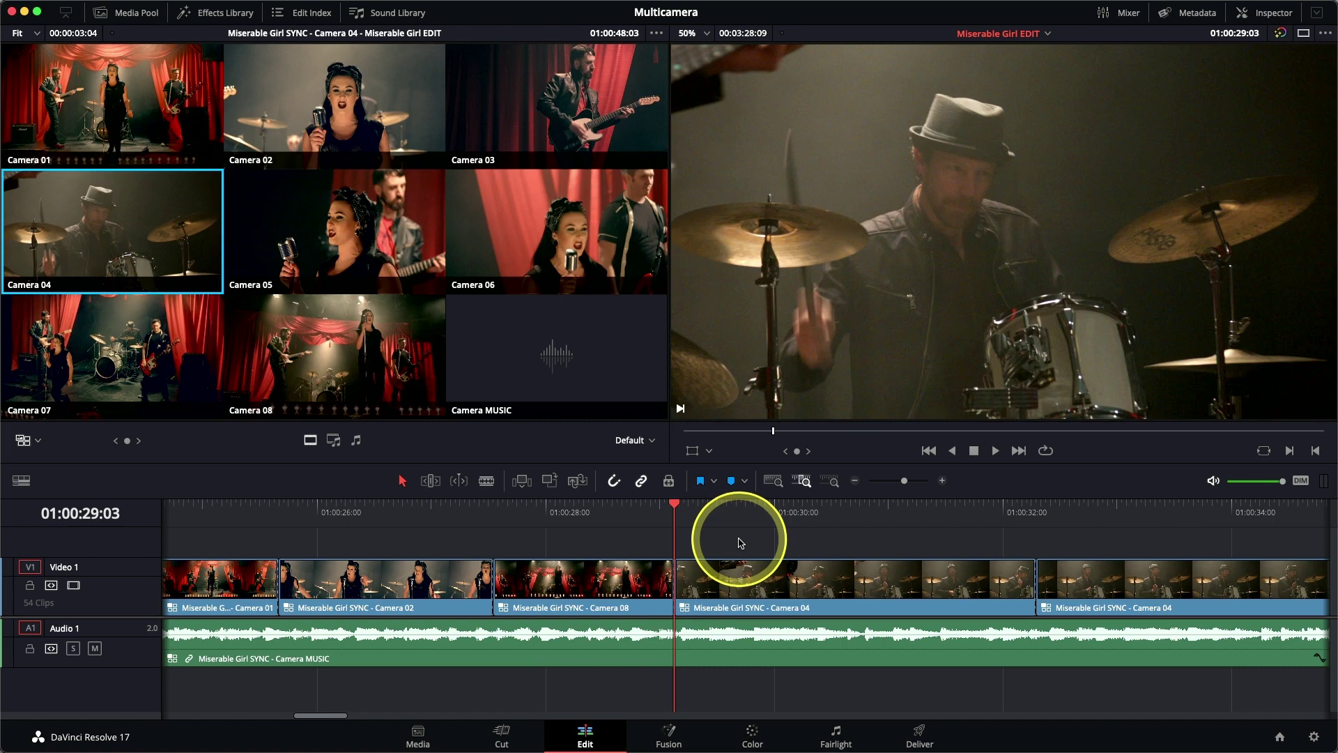
key(slash)
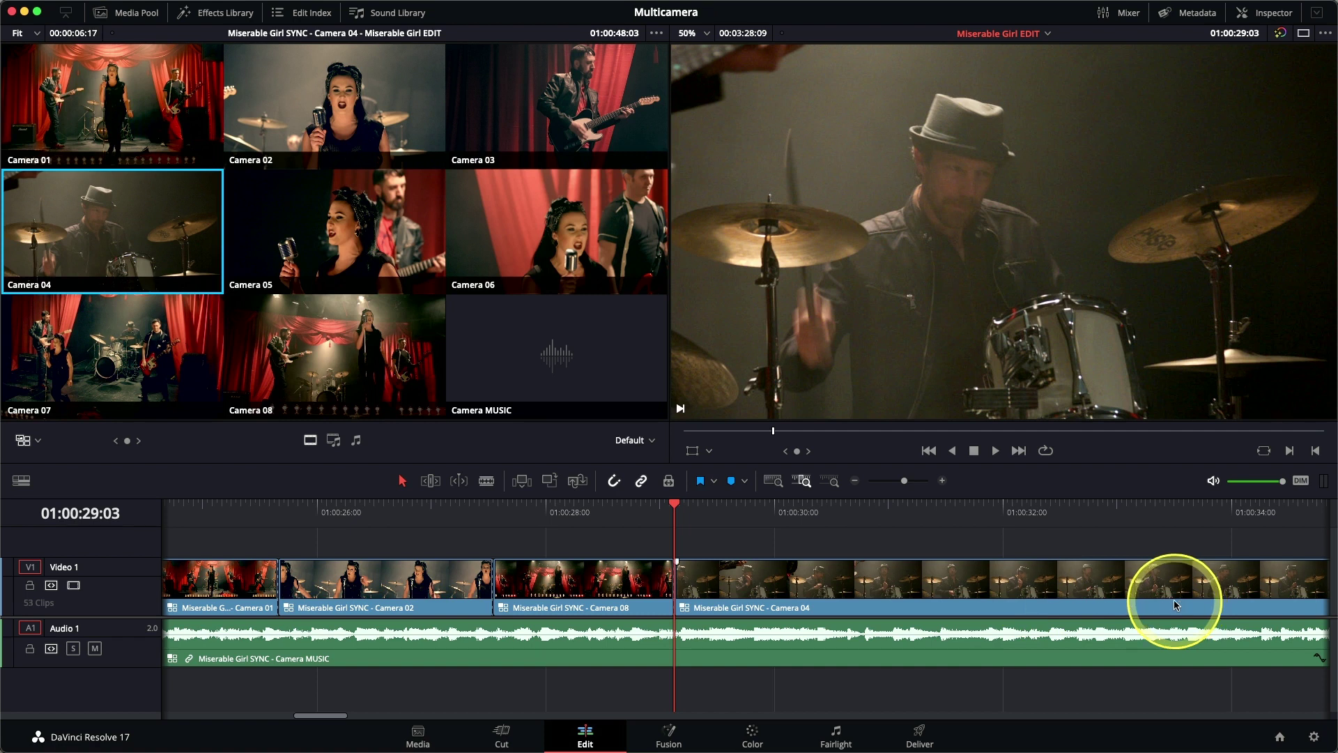
scroll(1176, 605, right, 5)
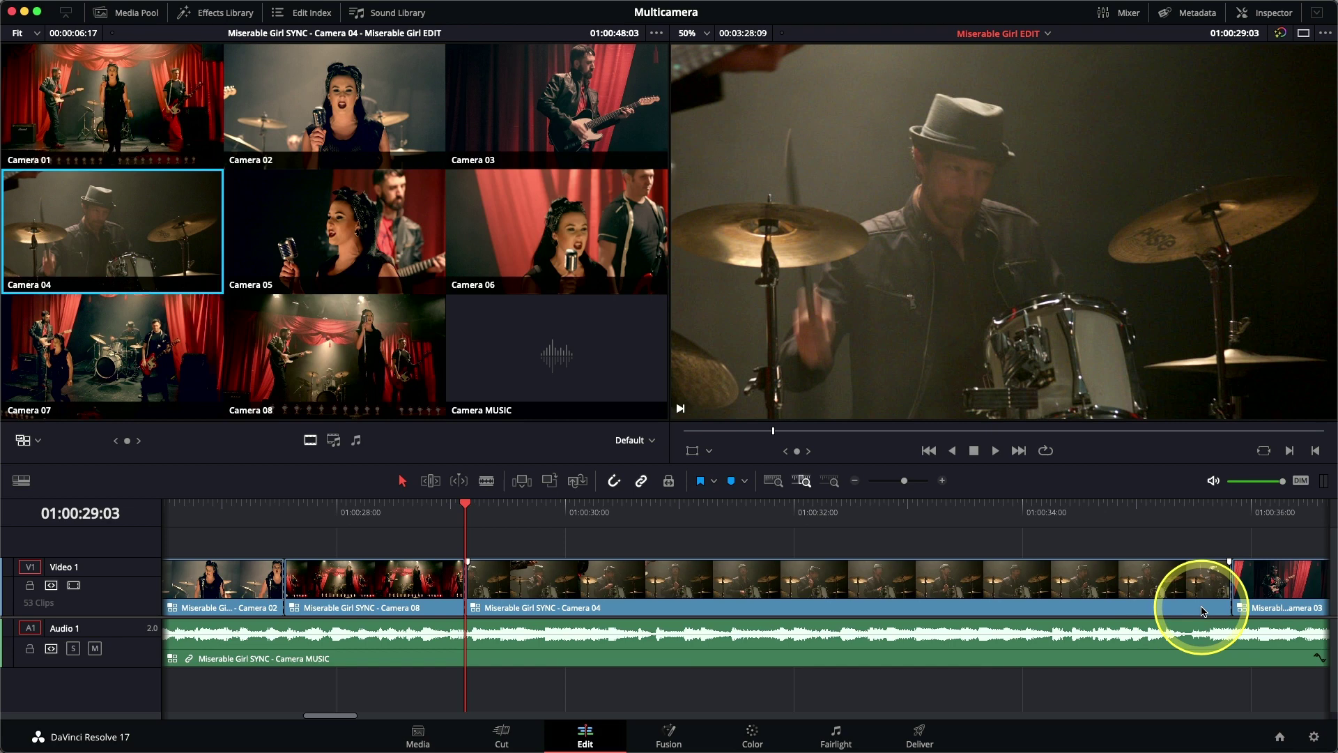
Break up the long Camera 04 shot by cutting to Camera 03 at 01:00:30:20 and to Camera 02 at 01:00:32:13.
key(space)
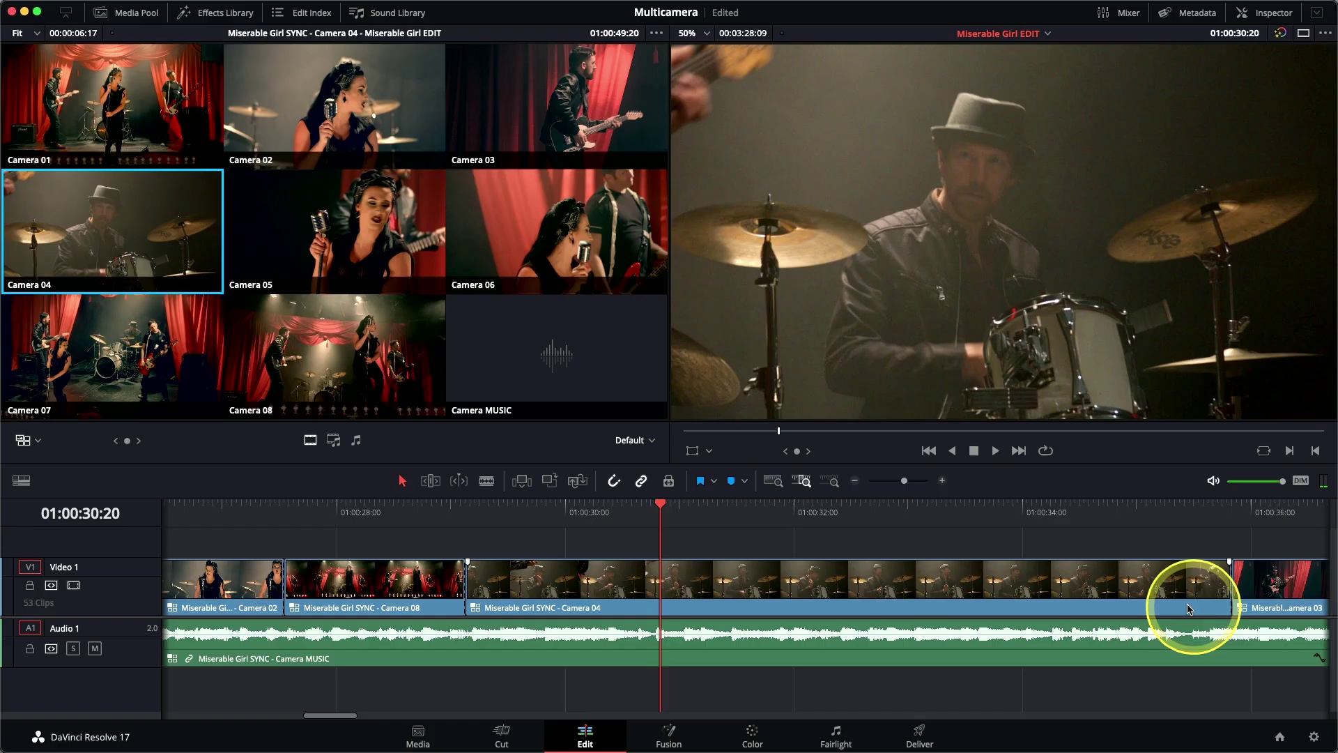
click(551, 87)
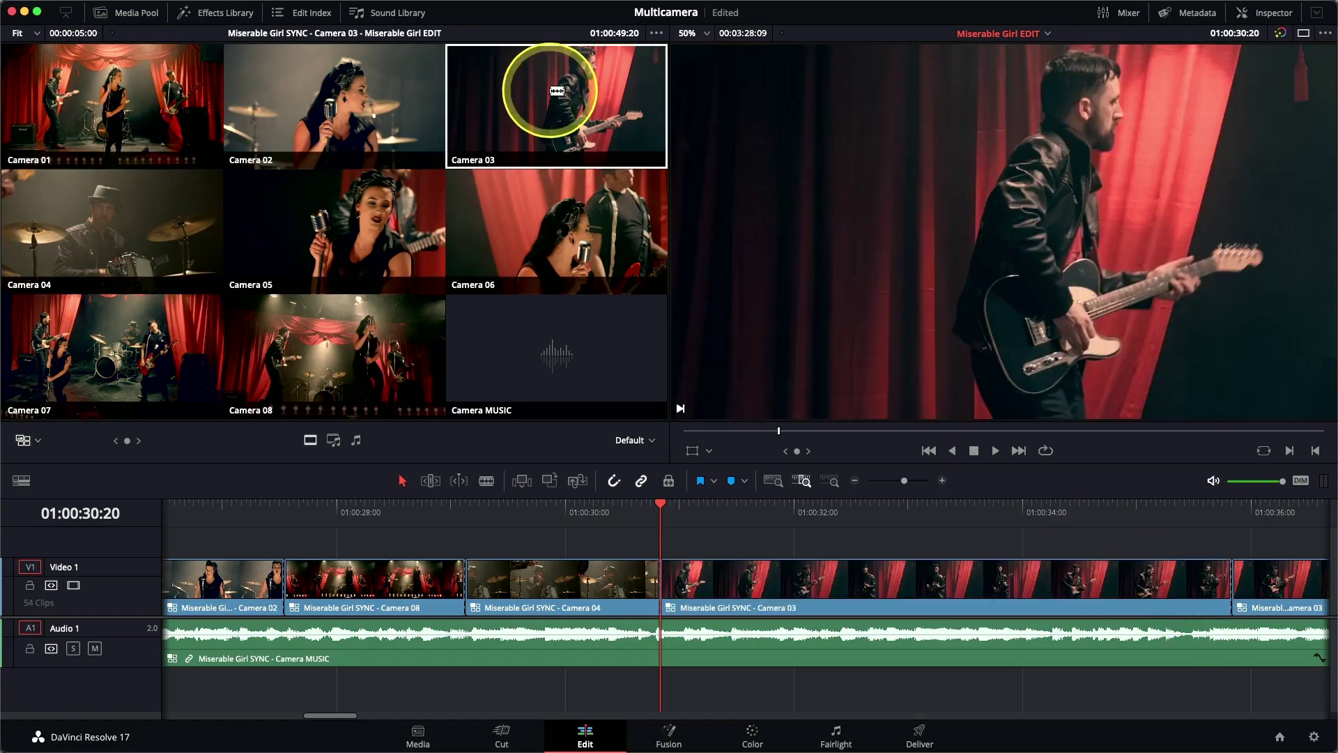
key(slash)
key(space)
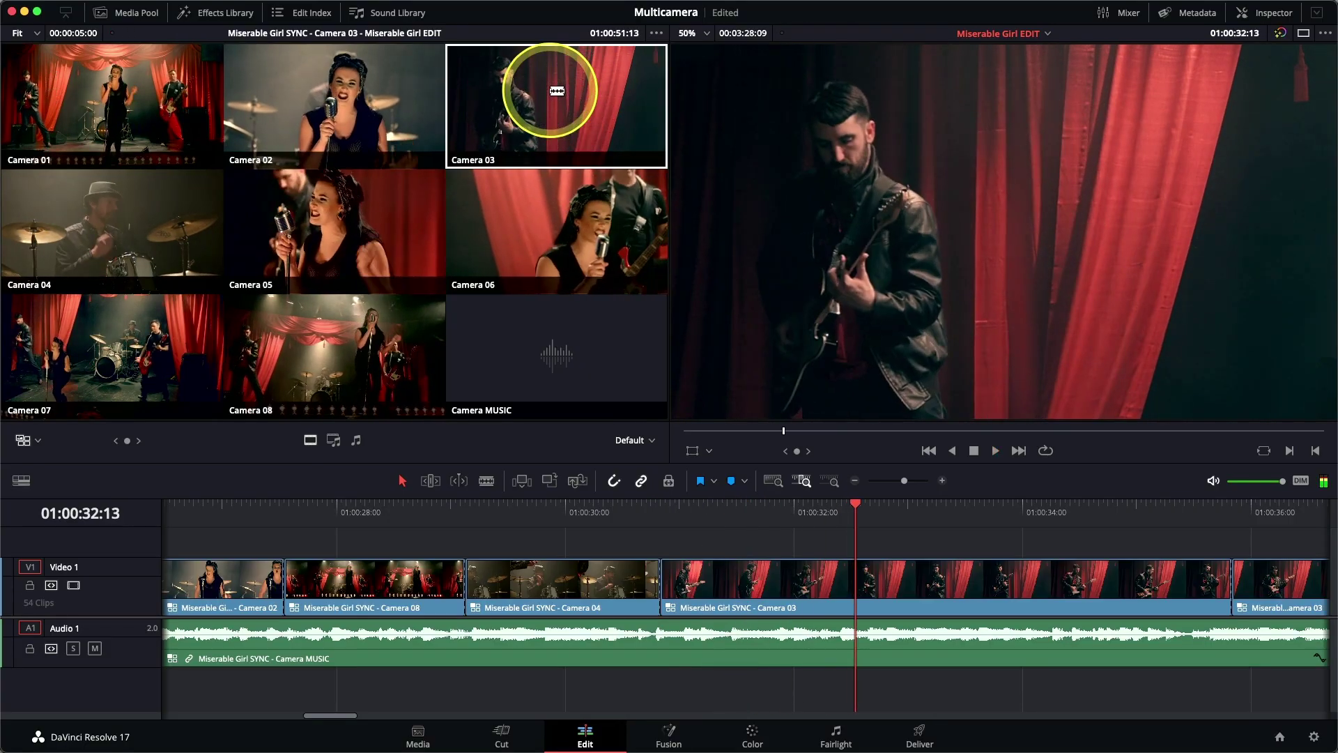
click(345, 90)
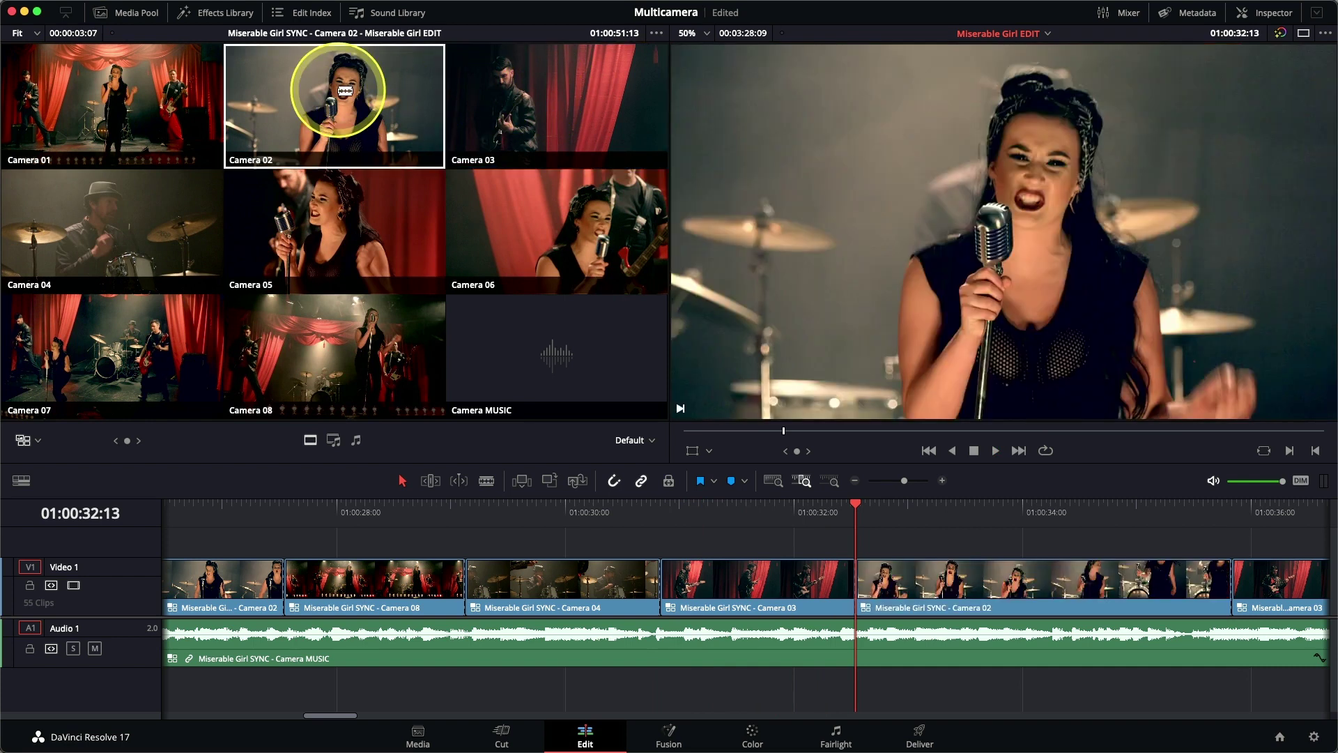
key(slash)
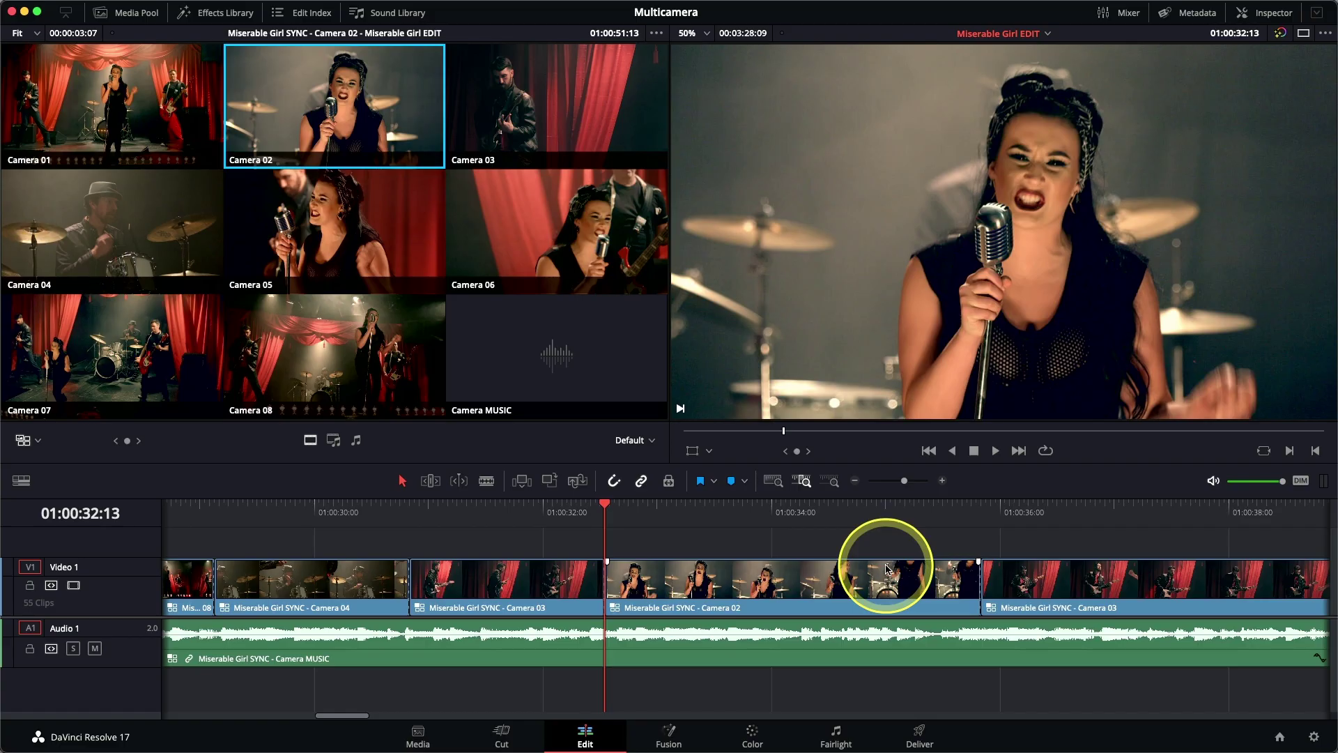
Switch the whole Camera 02 clip under 01:00:34:06 to Camera 08 without adding a cut, and play it back.
click(887, 558)
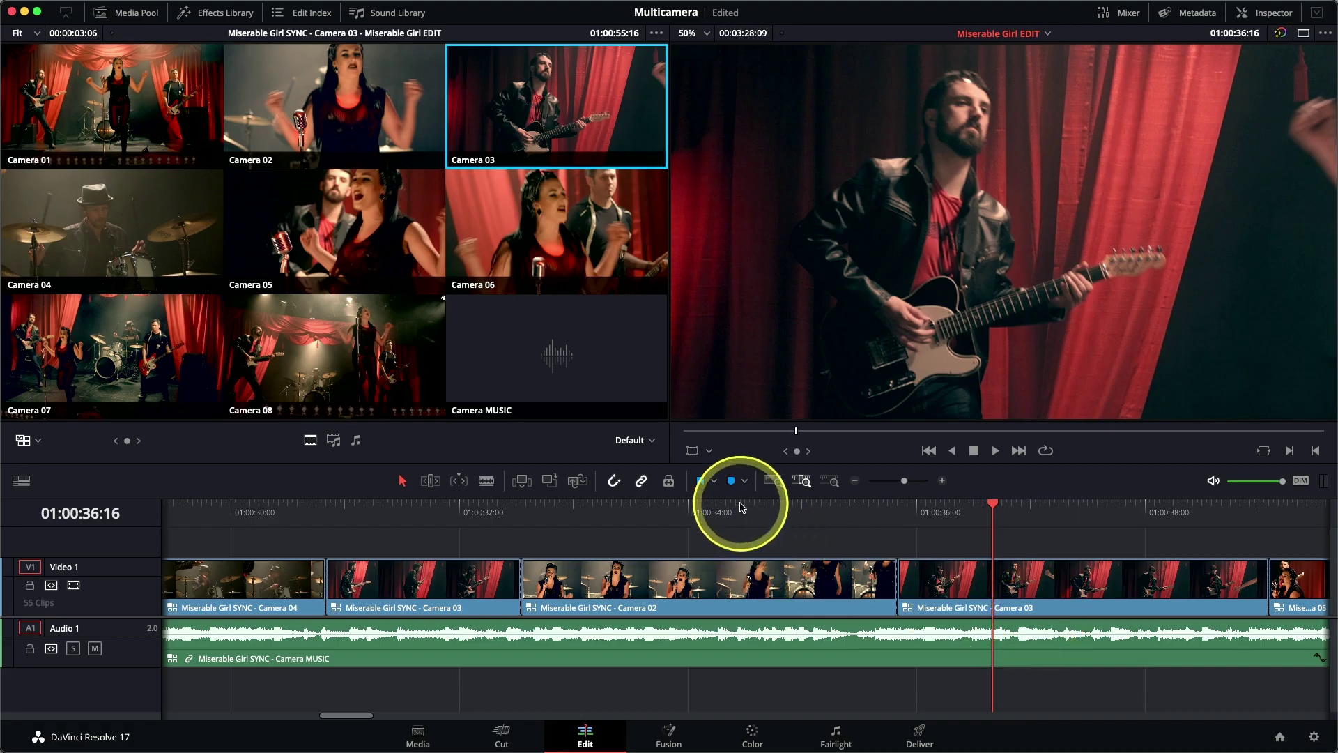
click(717, 509)
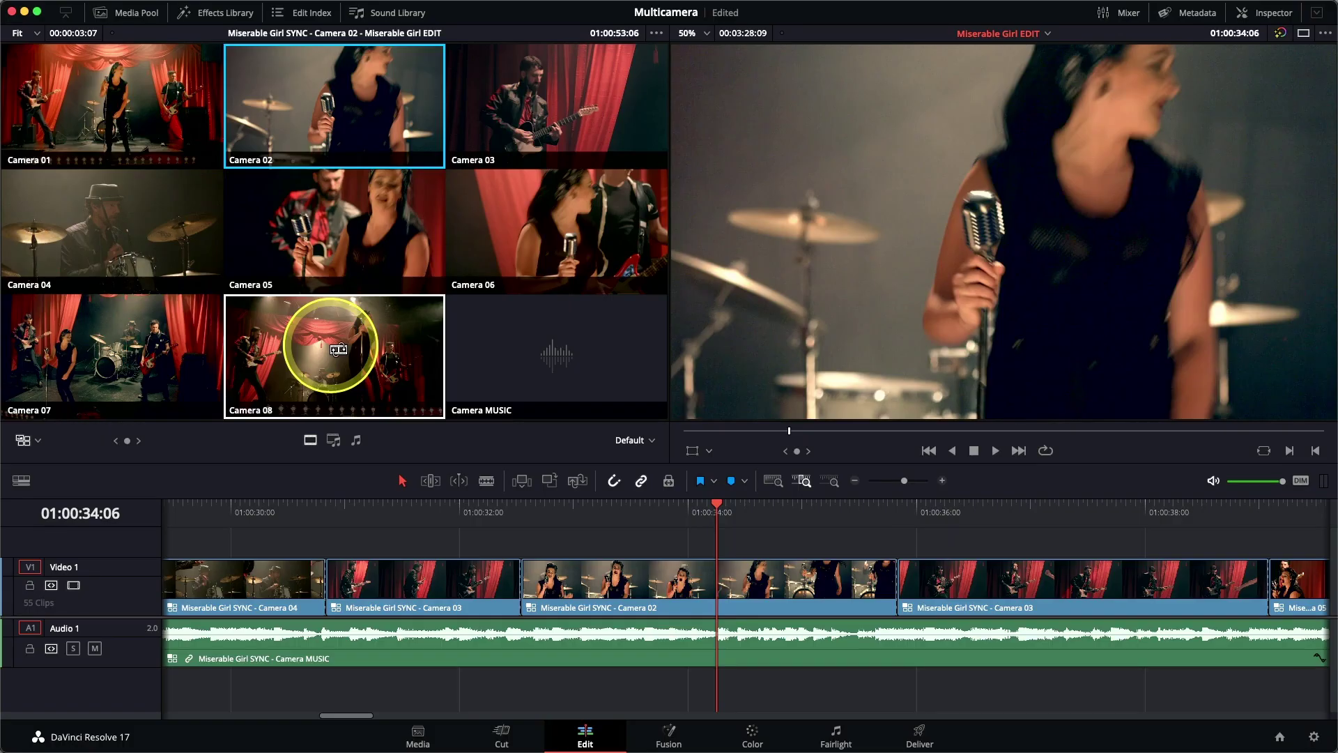
click(338, 350)
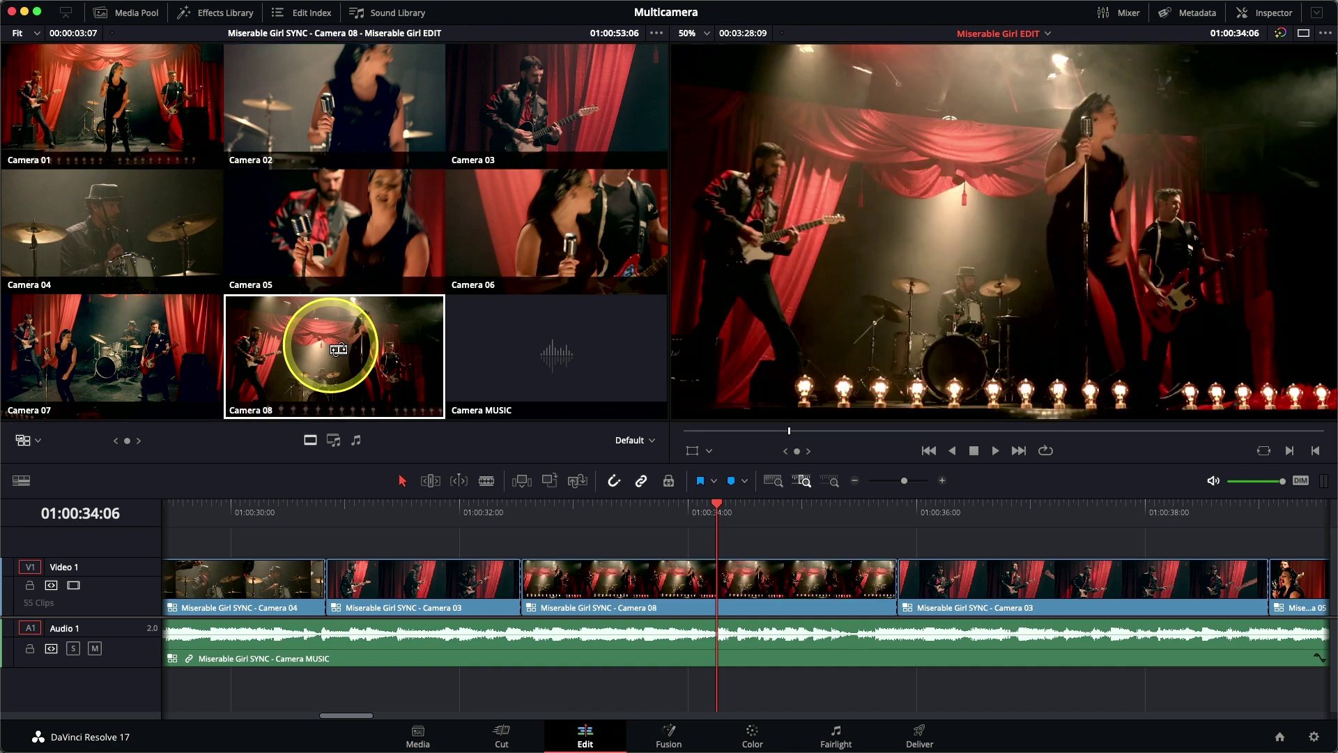
click(459, 512)
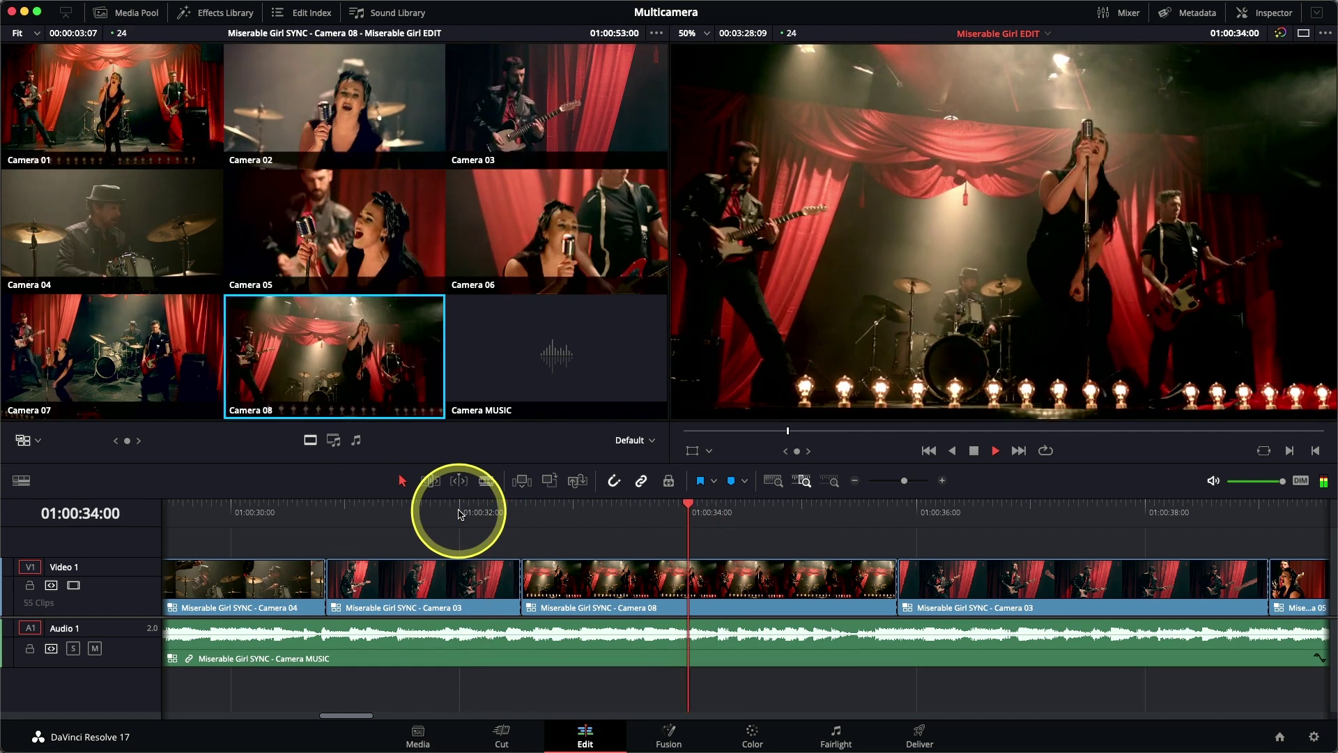
key(space)
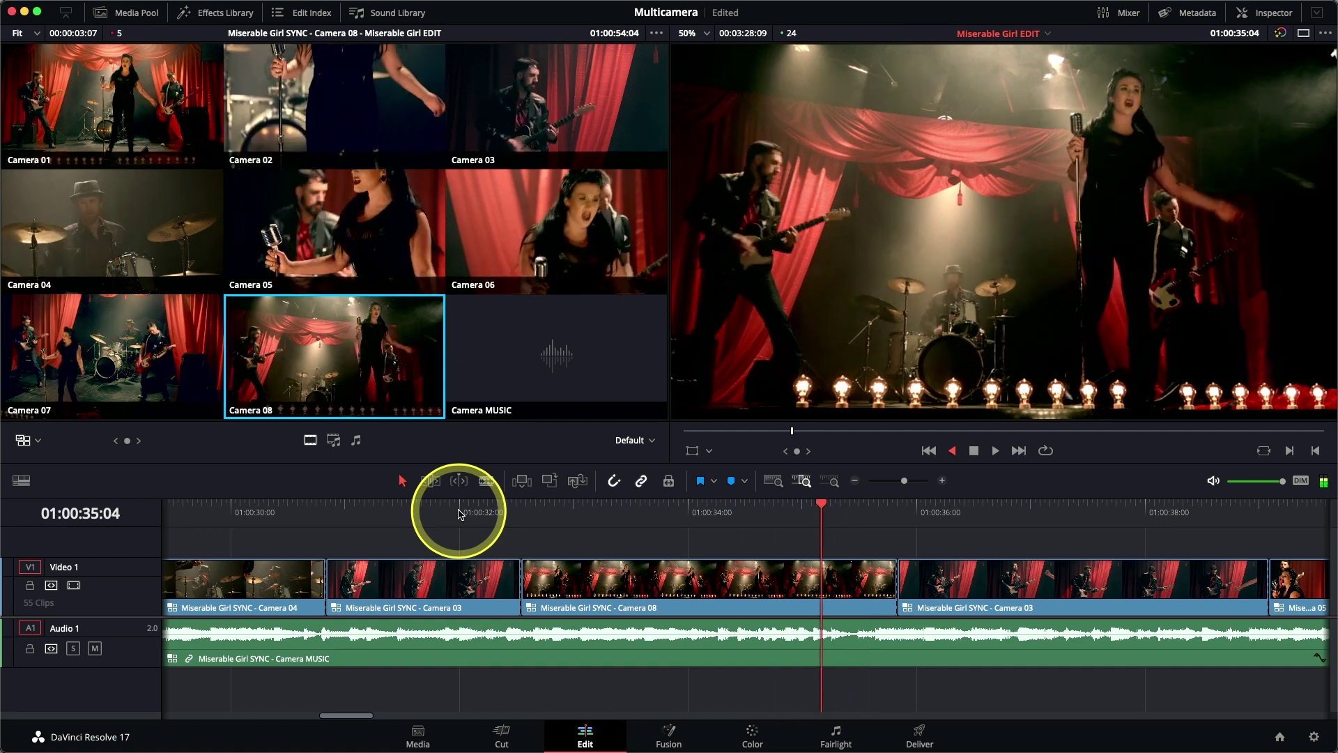
Cut from Camera 08 to Camera 04 at 01:00:34:11 and play back the shots that follow.
key(l)
key(space)
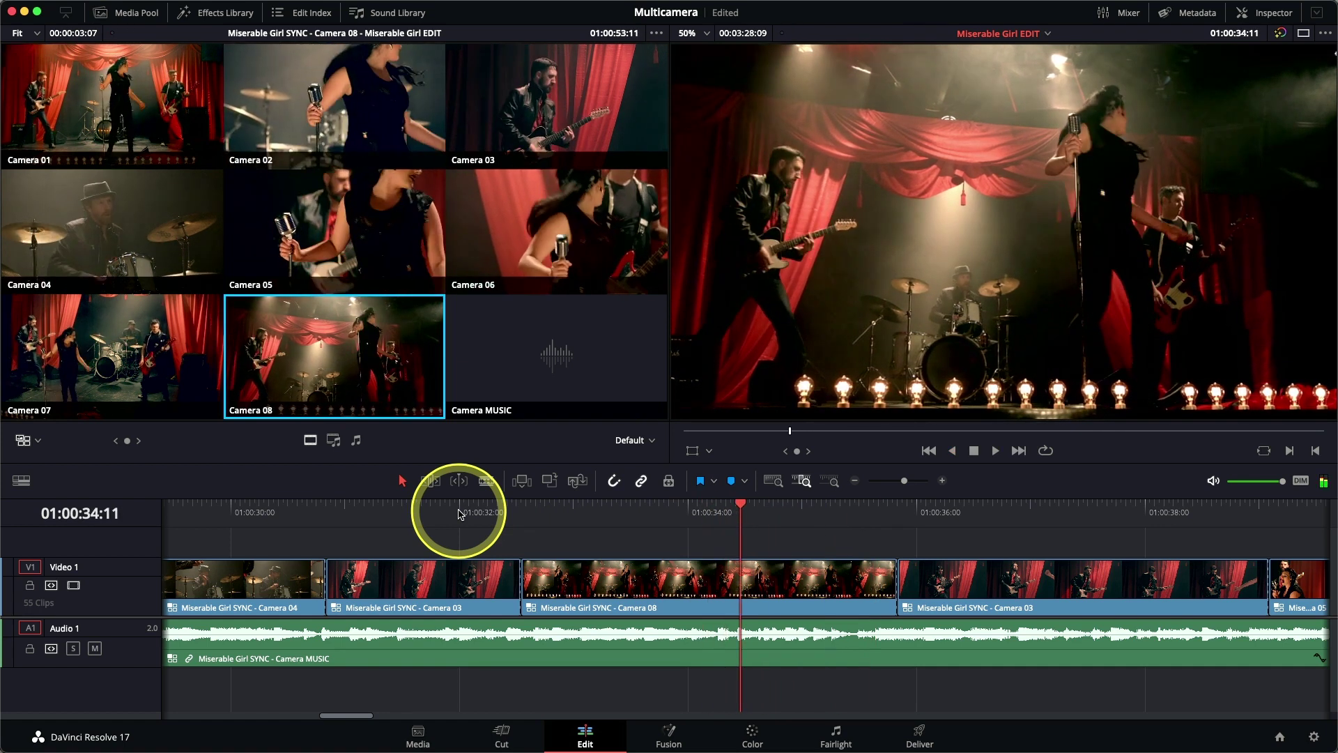
click(134, 238)
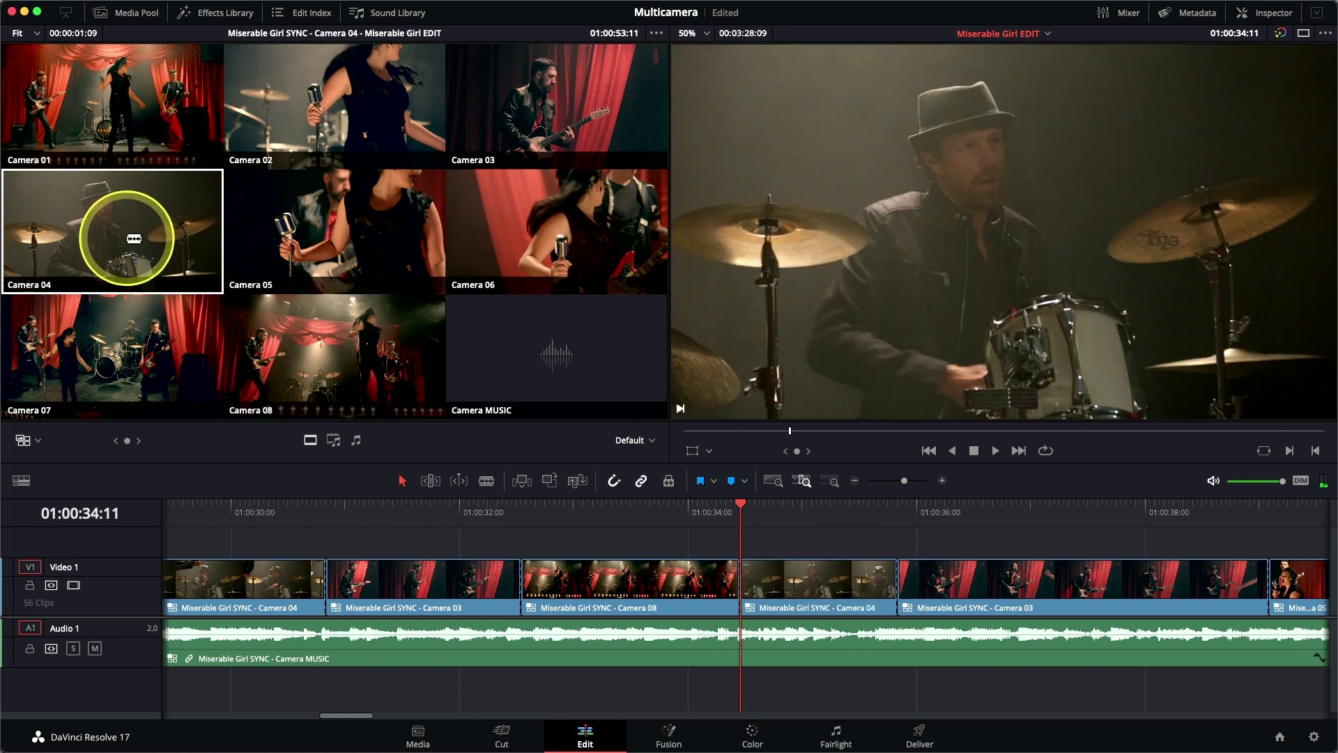
key(space)
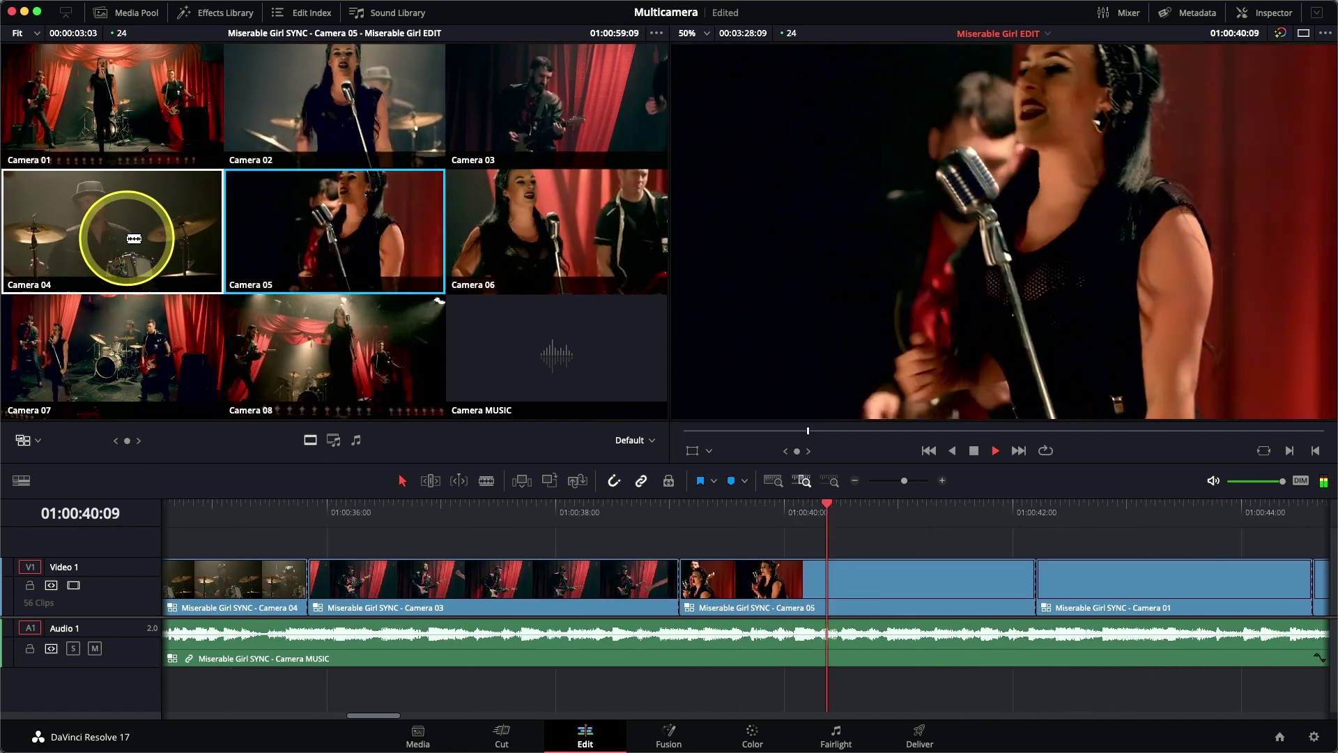
key(space)
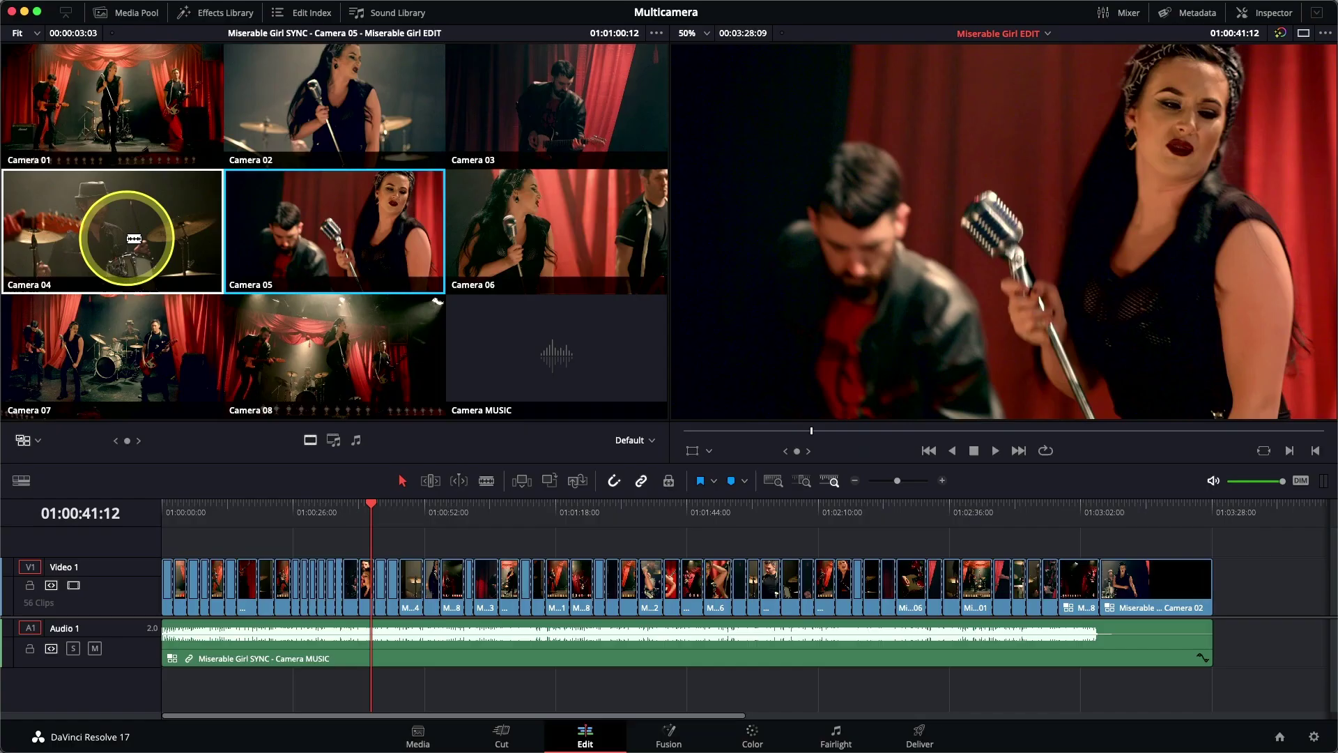
Roll the edit point between the Camera 01 and Camera 03 clips earlier to 01:00:43:20 without adding a cut.
key(space)
key(1)
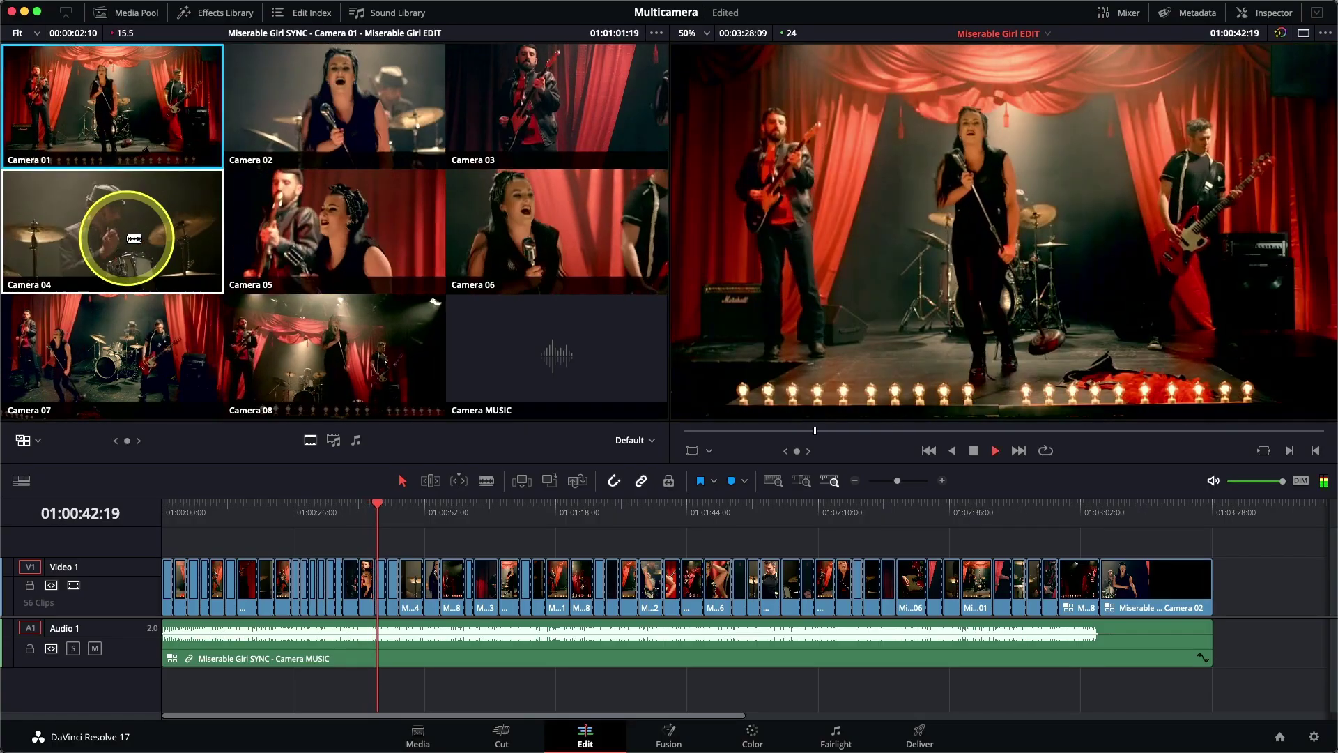
key(3)
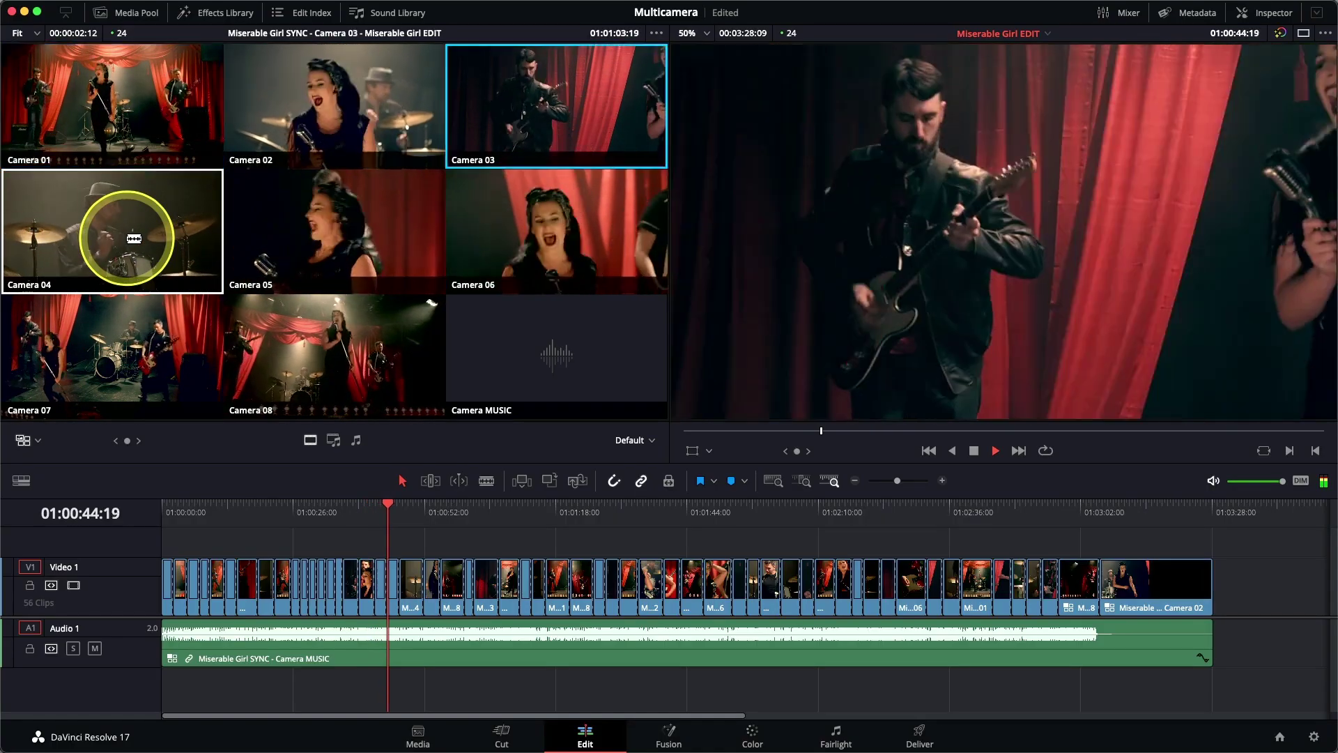
key(j)
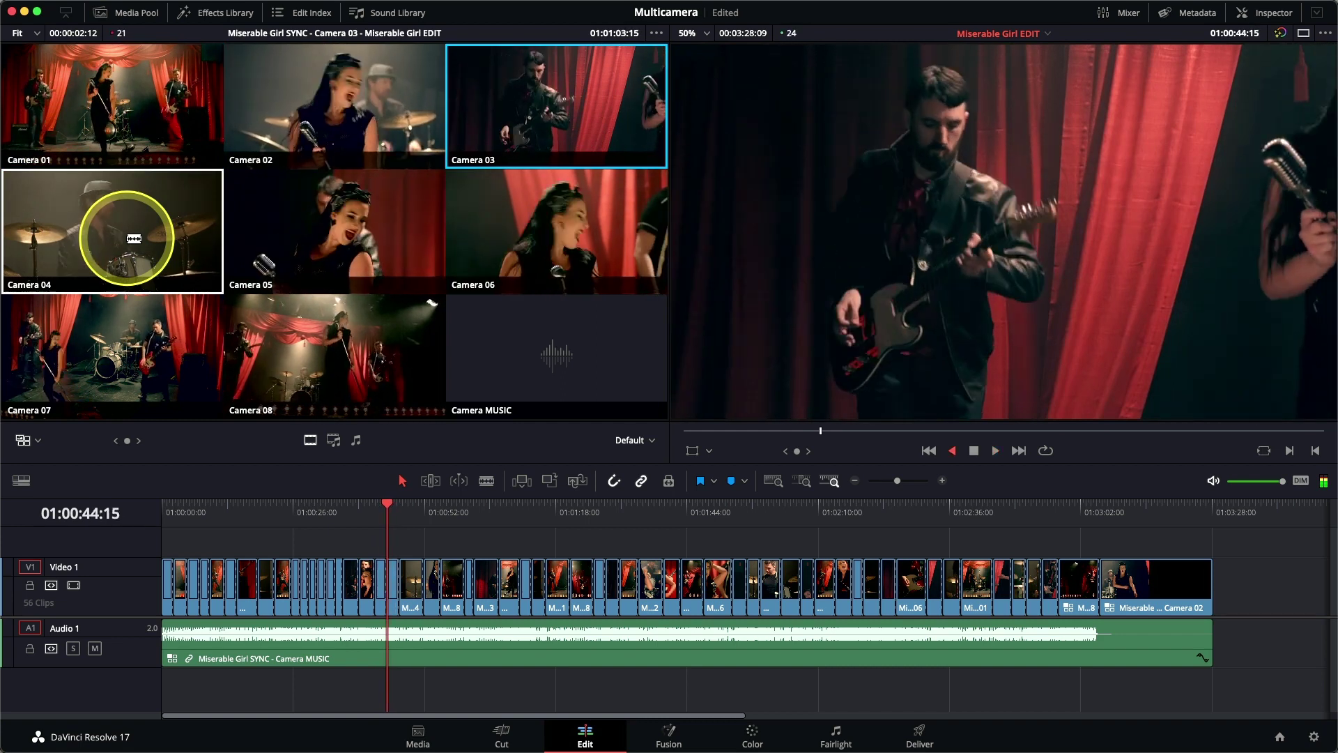
key(k)
key(shift+z)
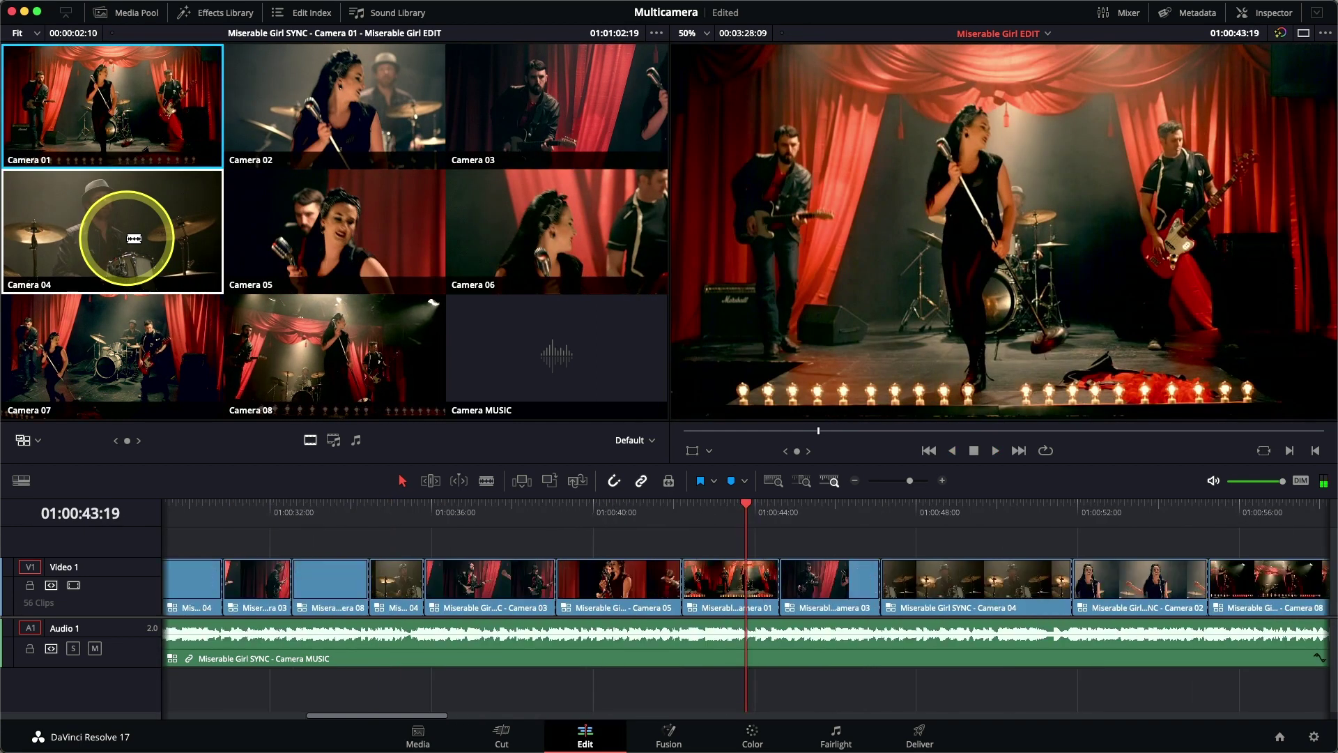
key(l)
key(j)
key(k)
key(l)
key(j)
key(l)
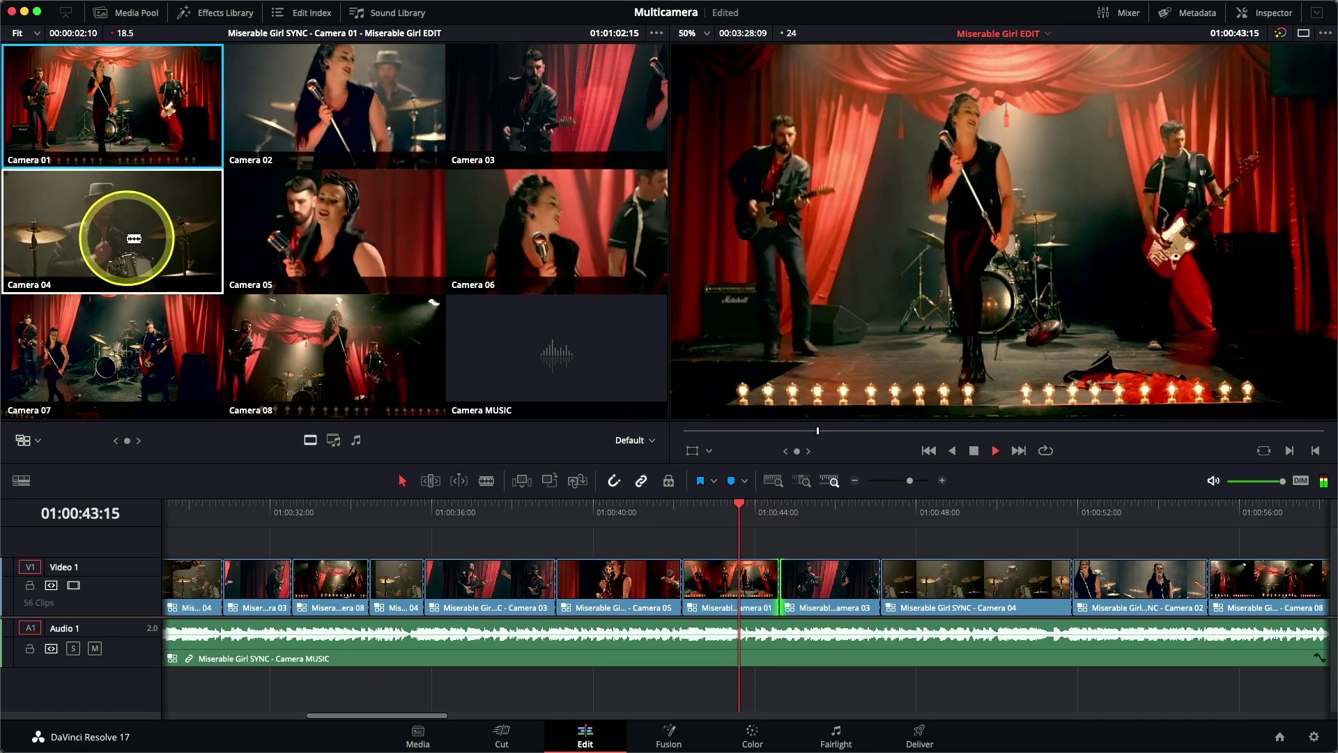
key(k)
key(3)
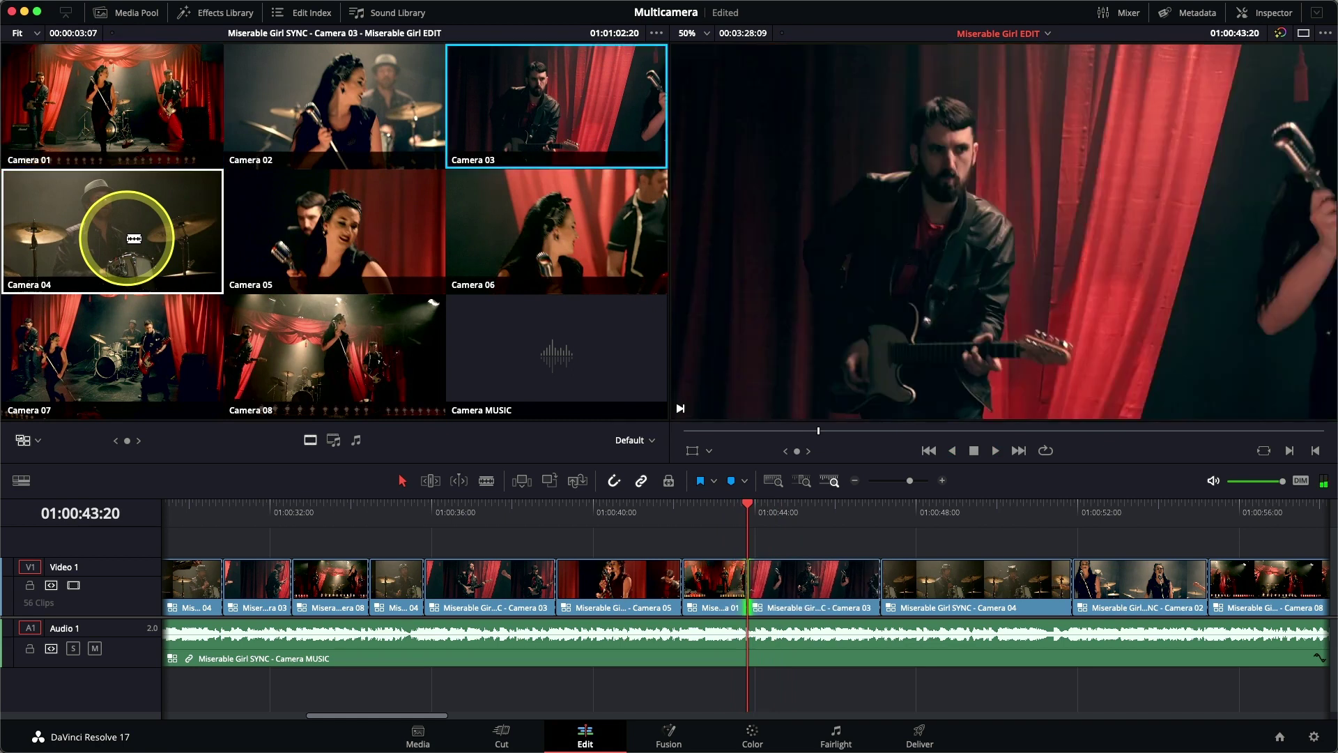
Play back the rolled edit and cut from Camera 03 to Camera 08 at 01:00:45:17.
key(j)
key(l)
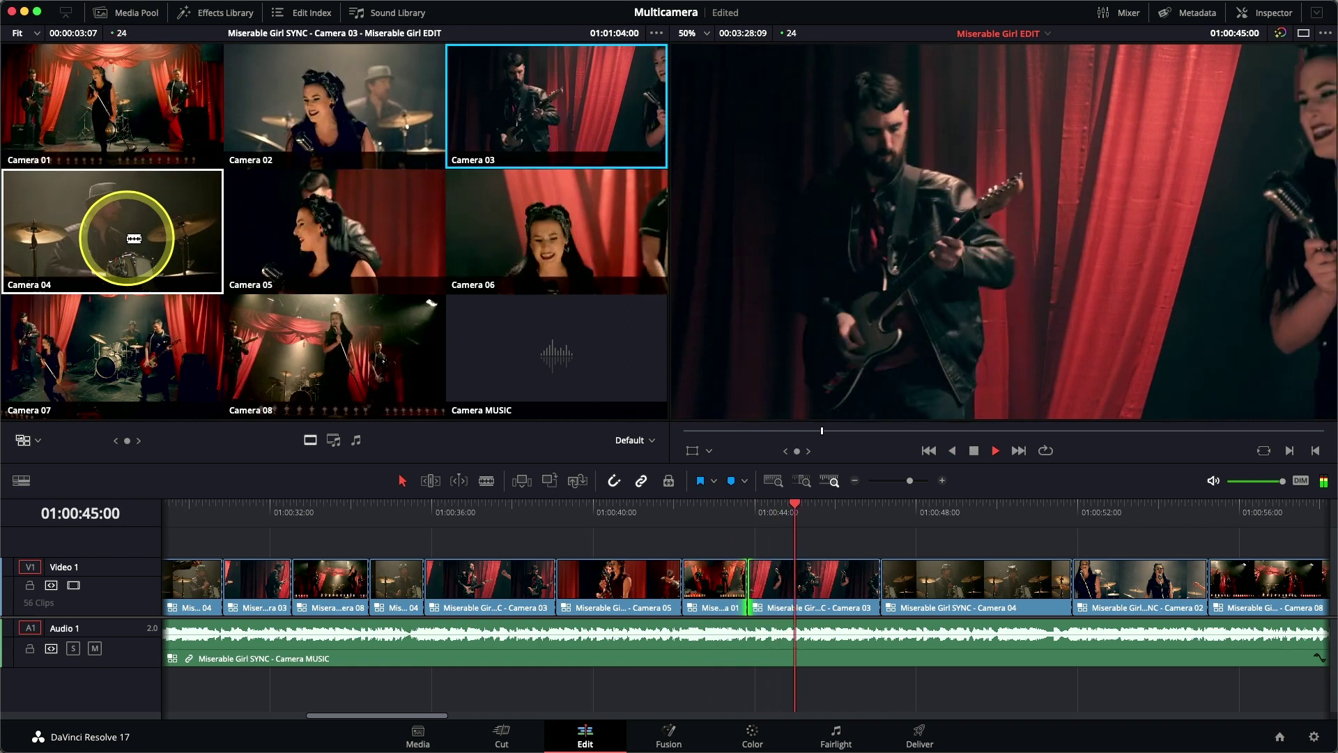
key(j)
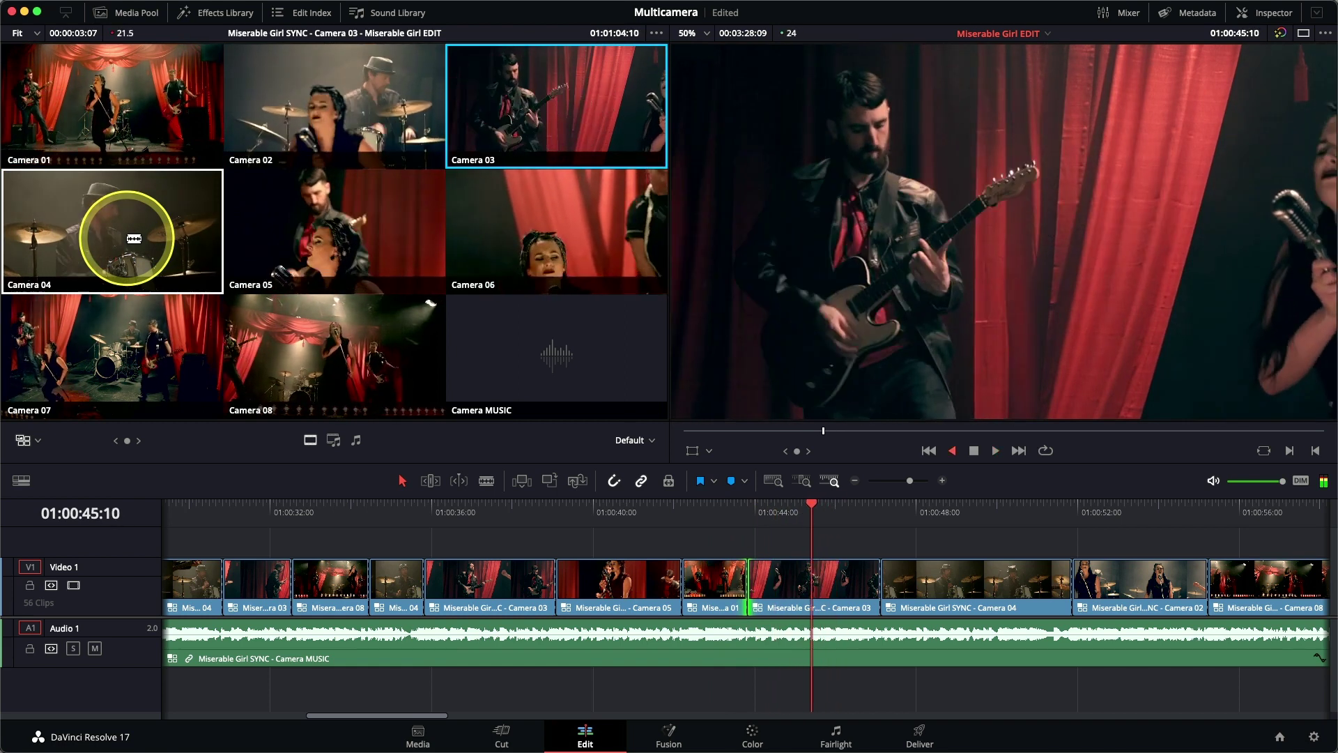
key(l)
key(k)
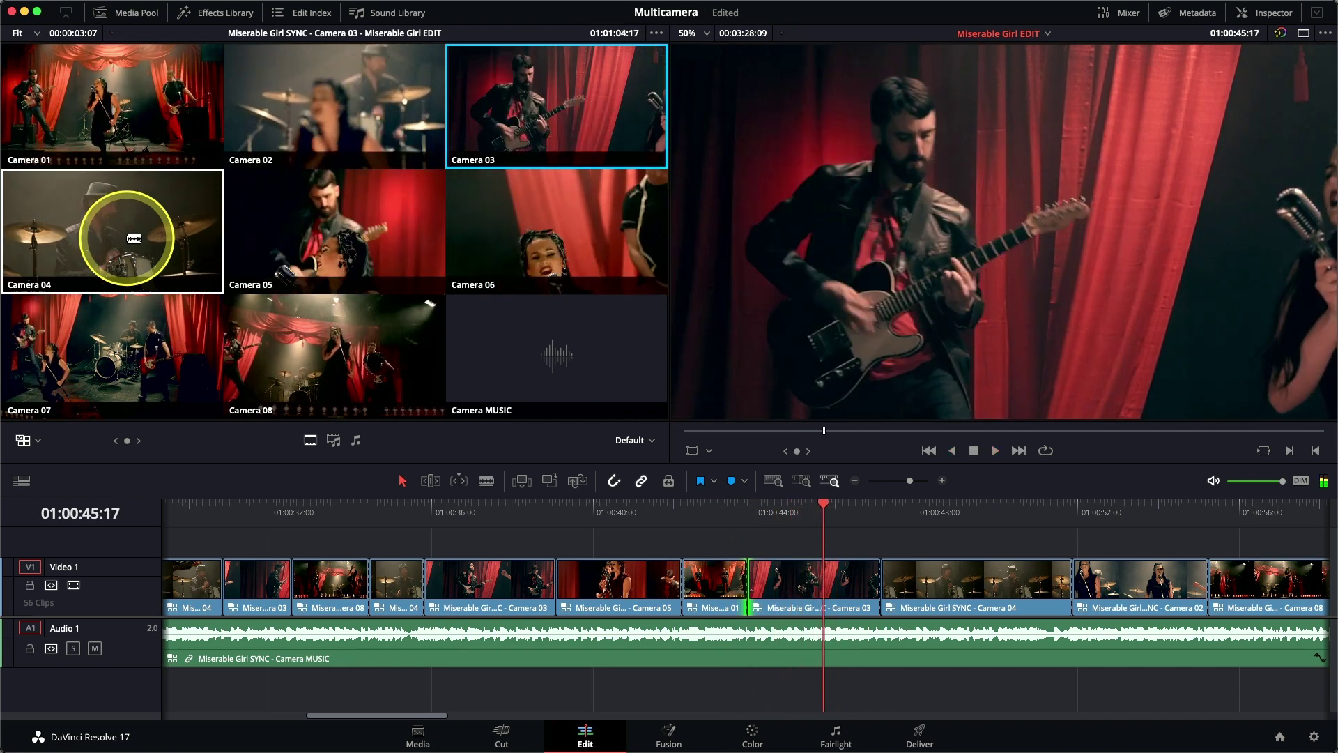
click(335, 376)
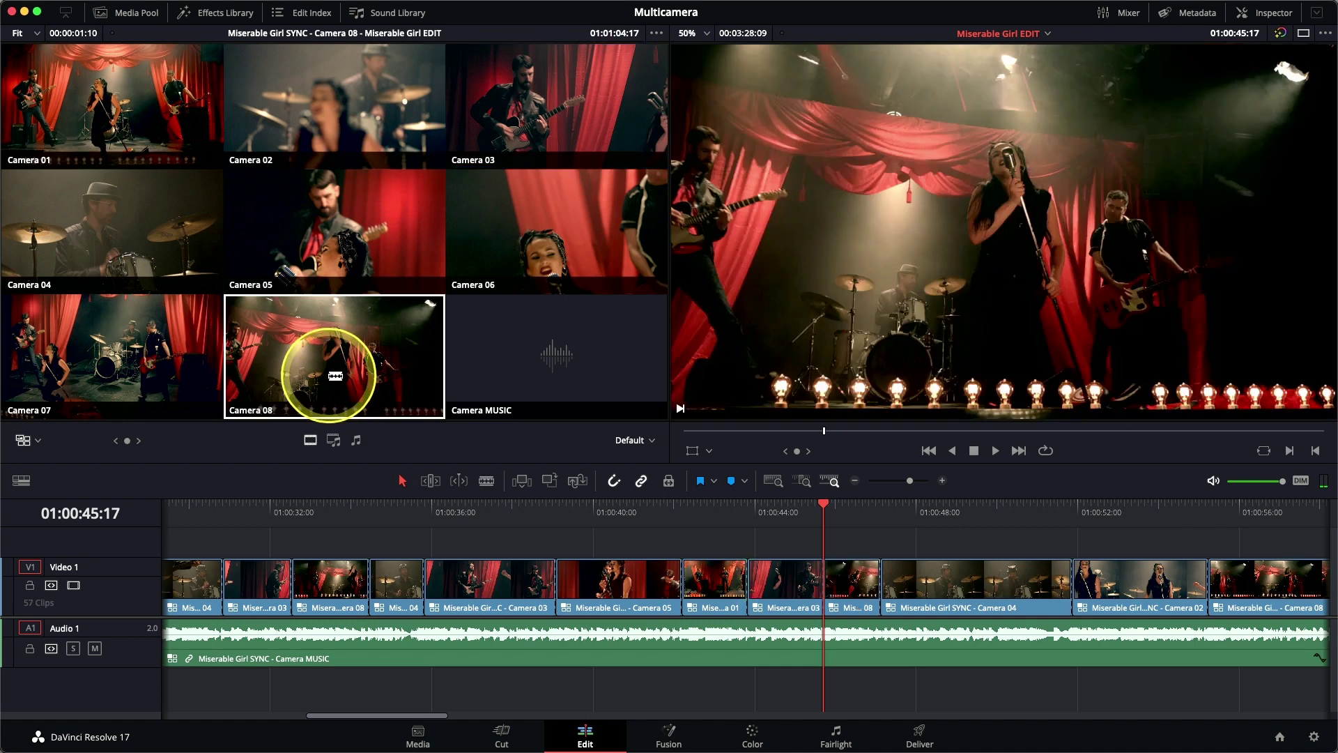
Break up the long Camera 04 shot by cutting to Camera 06 at 01:00:47:22 and to Camera 01 at about 01:00:50.
click(770, 515)
key(l)
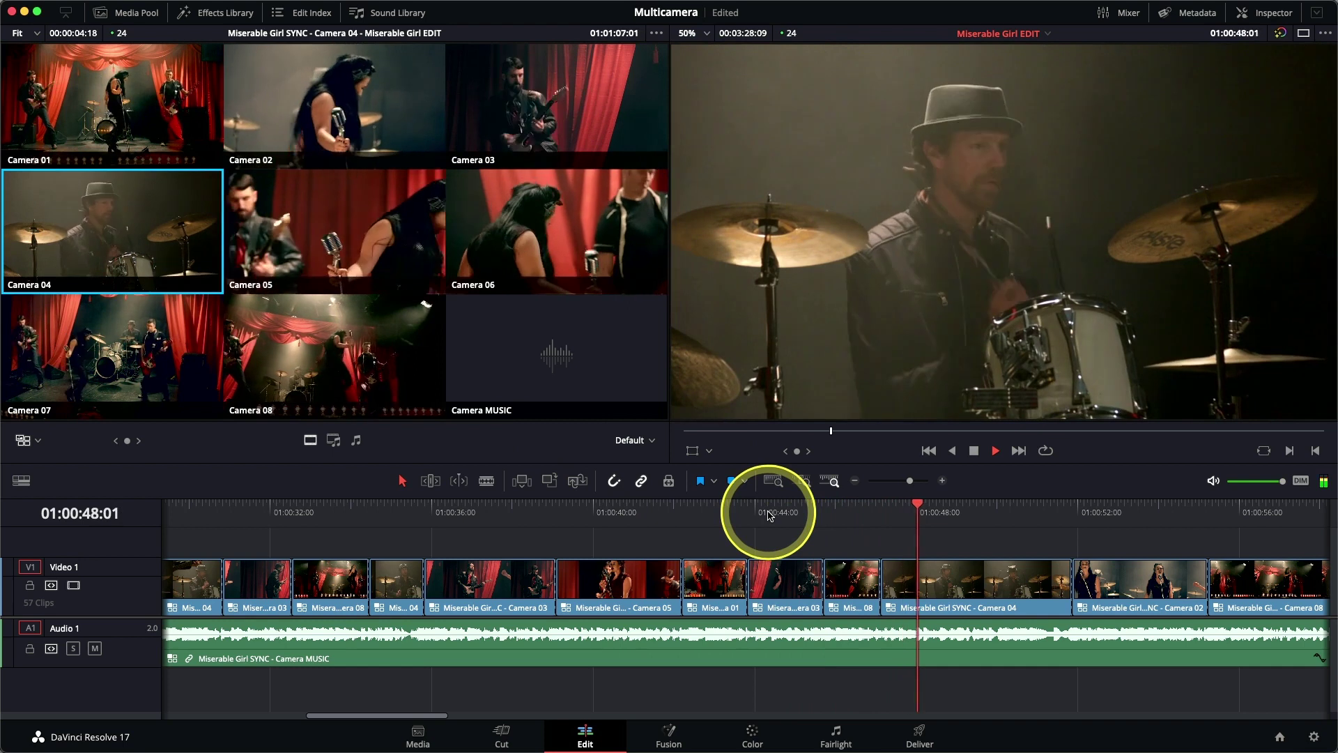
click(897, 512)
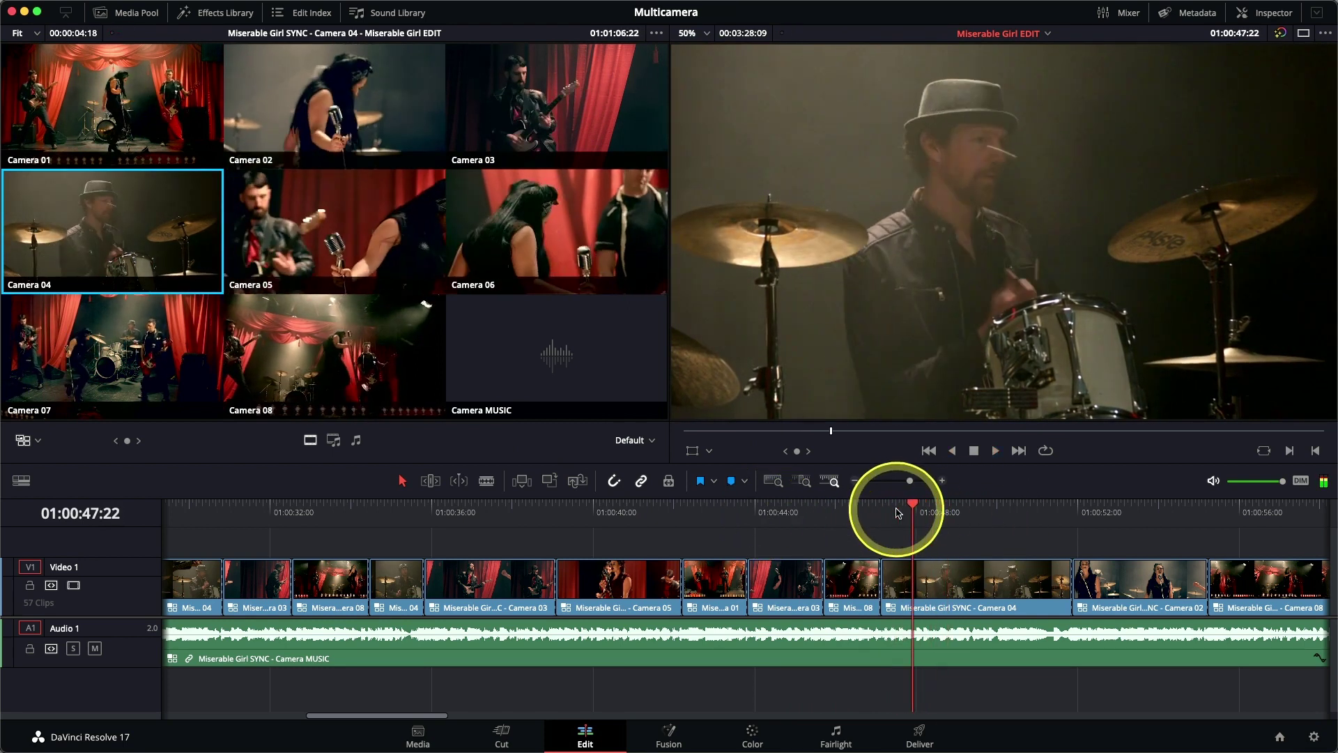
click(561, 234)
key(space)
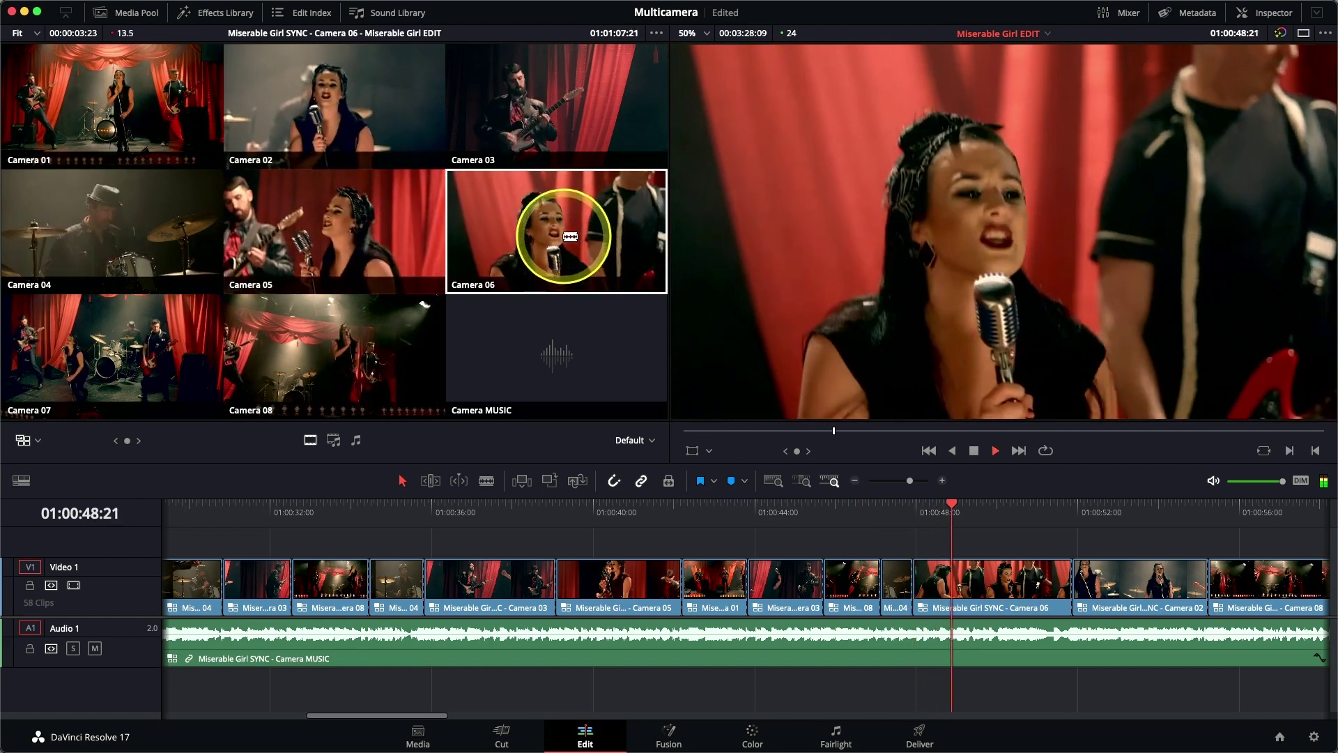
click(116, 126)
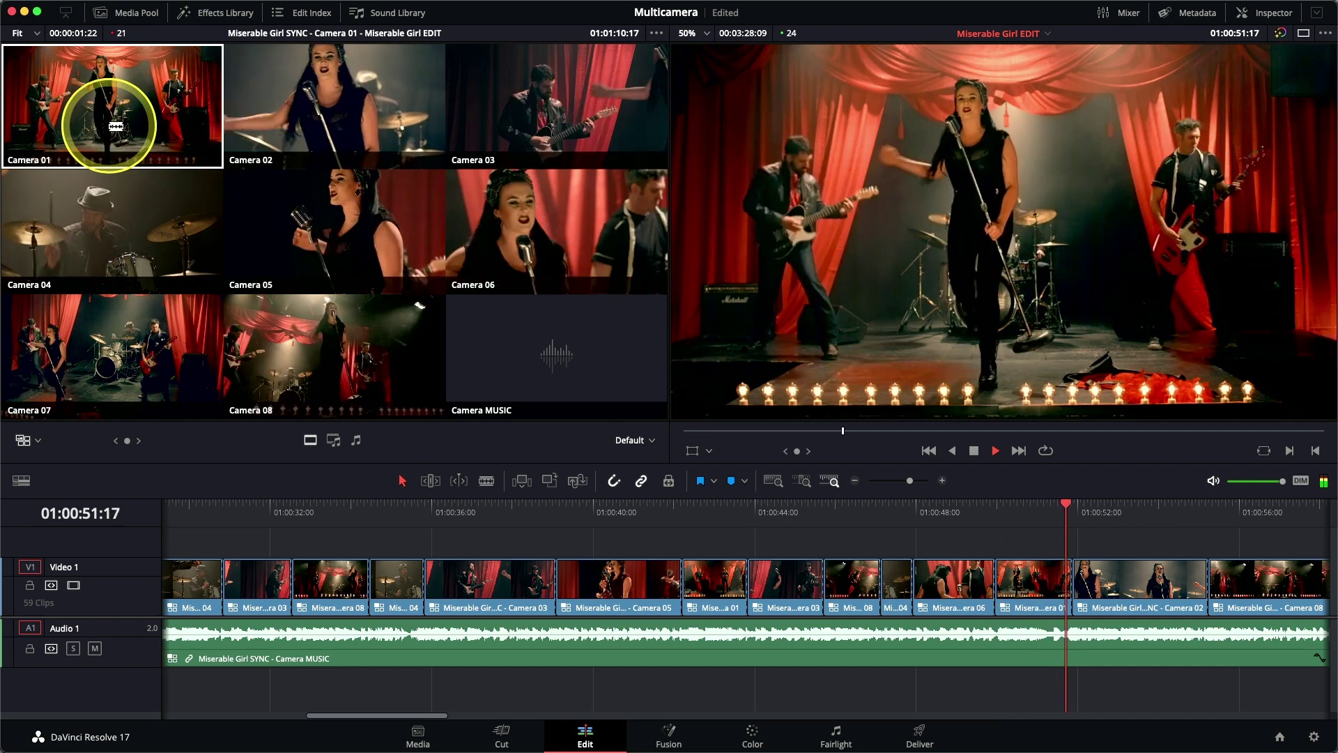
Play back the newly cut Camera 08, 04, 06 and 01 shots to review the refined section.
key(space)
click(852, 513)
key(space)
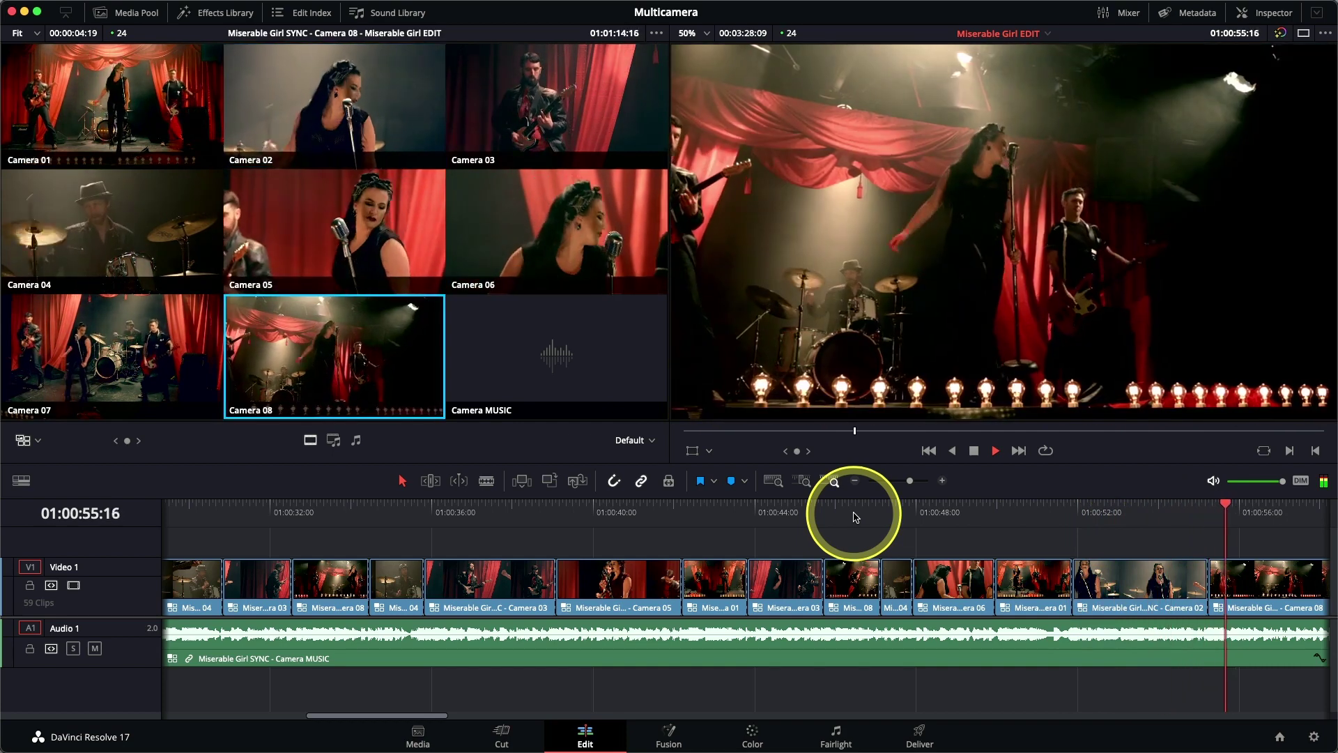
key(space)
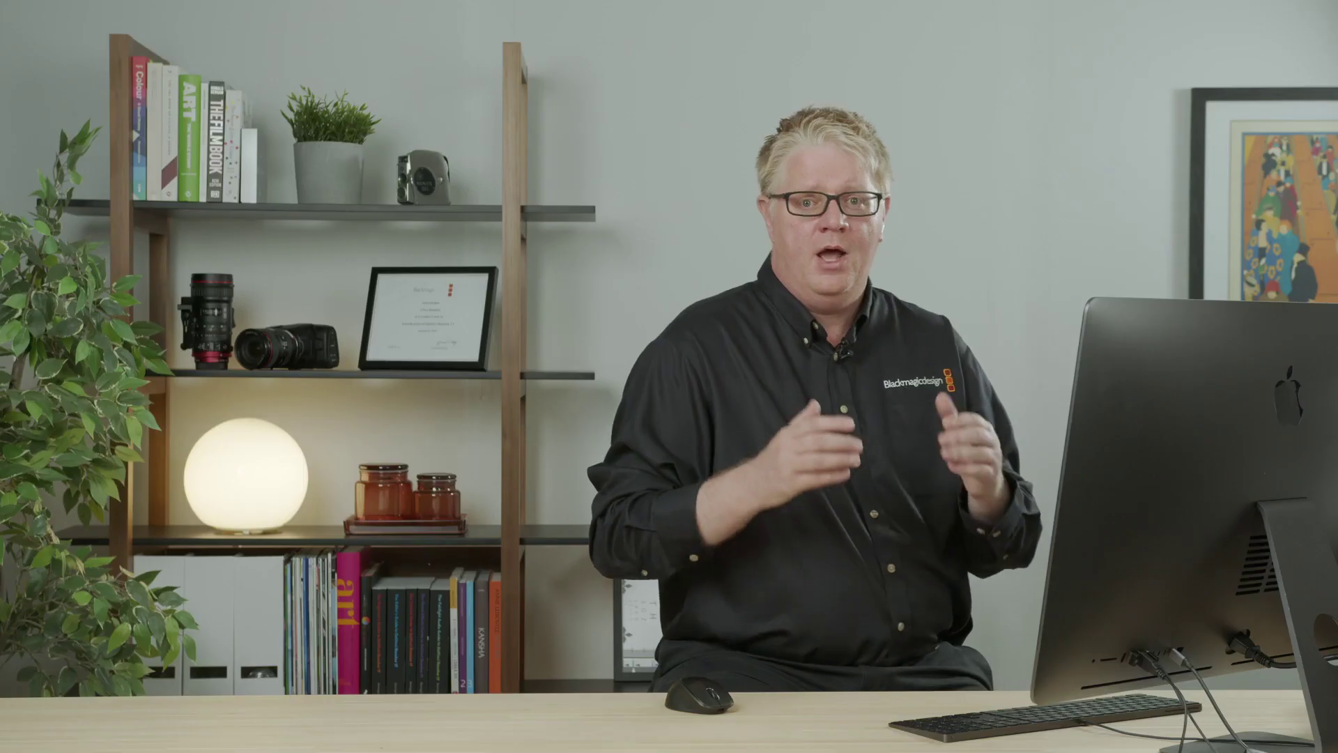